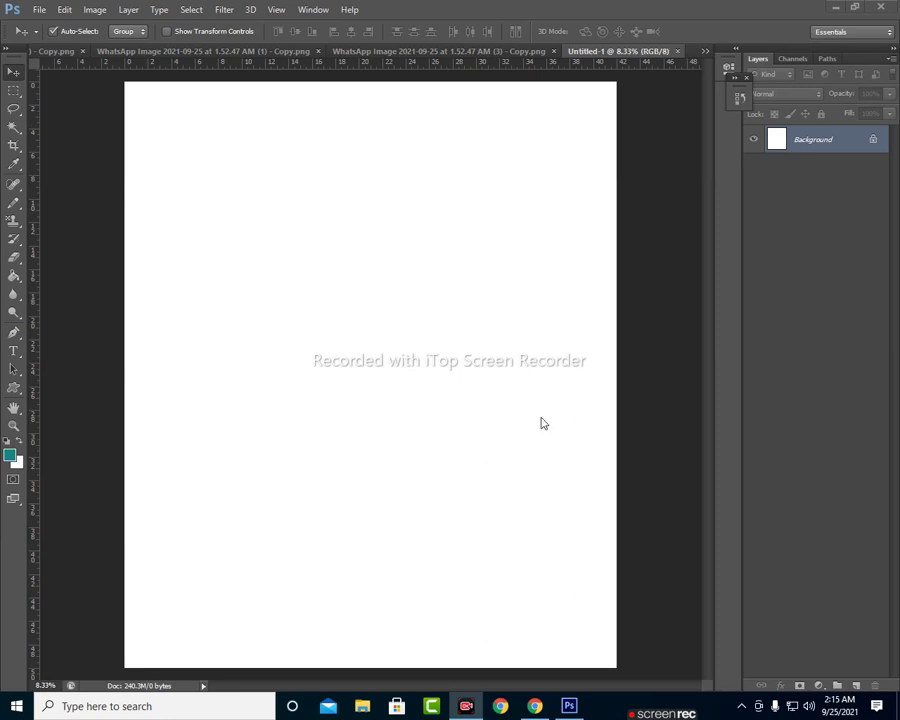
- Bring the WhatsApp Image (1) - Copy.png tool chart forward at 200% and pan to its right-hand labels
left_click(142, 51)
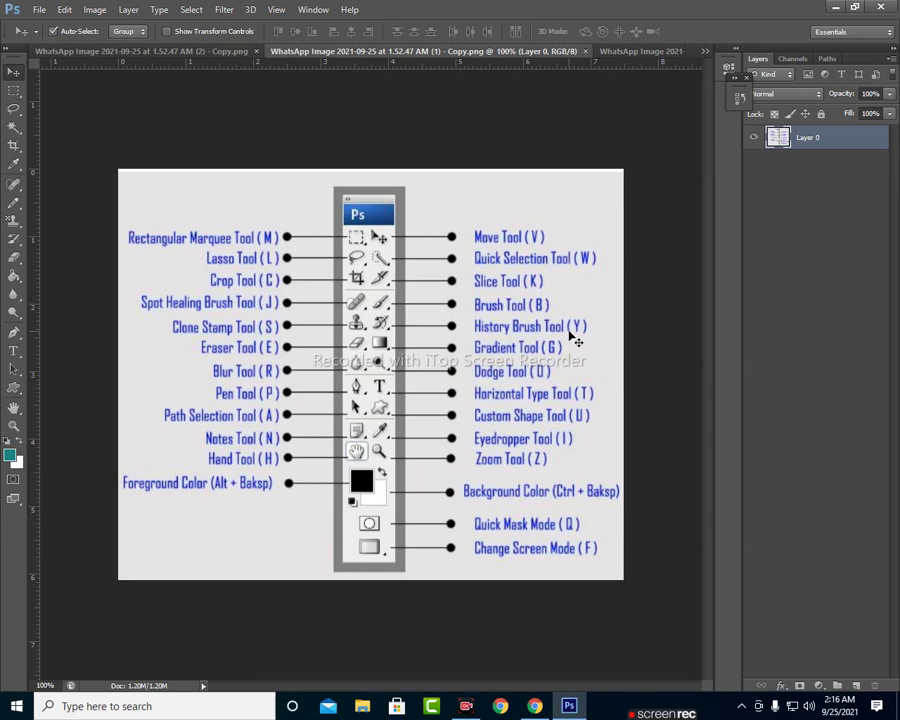
key("ctrl+plus")
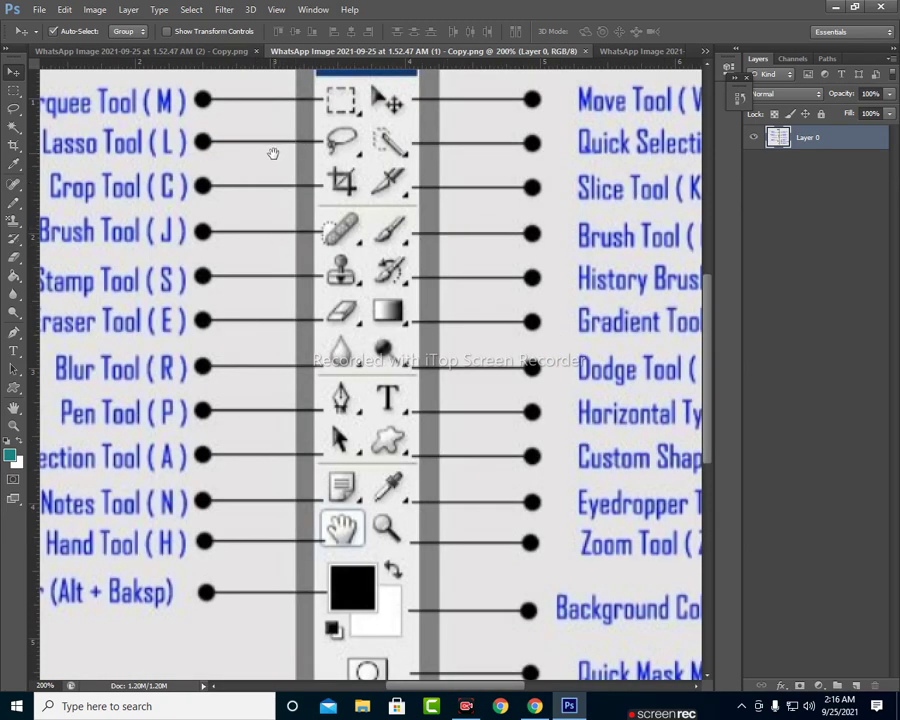
mouse_move(272, 150)
left_mouse_down()
mouse_move(298, 303)
mouse_move(429, 308)
mouse_move(158, 304)
left_mouse_up()
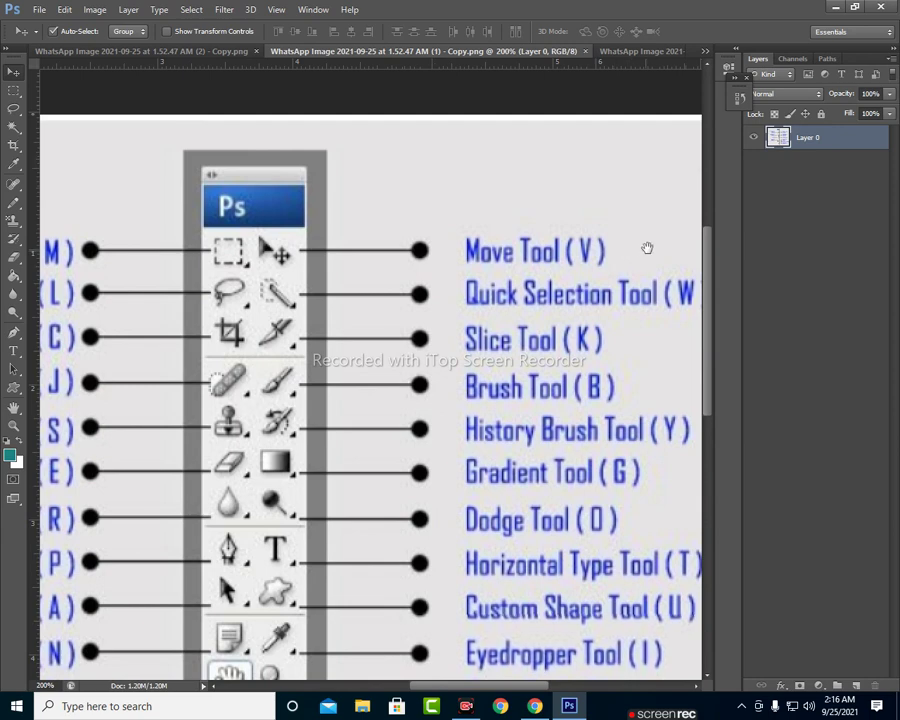
left_click_drag(644, 248, 578, 187)
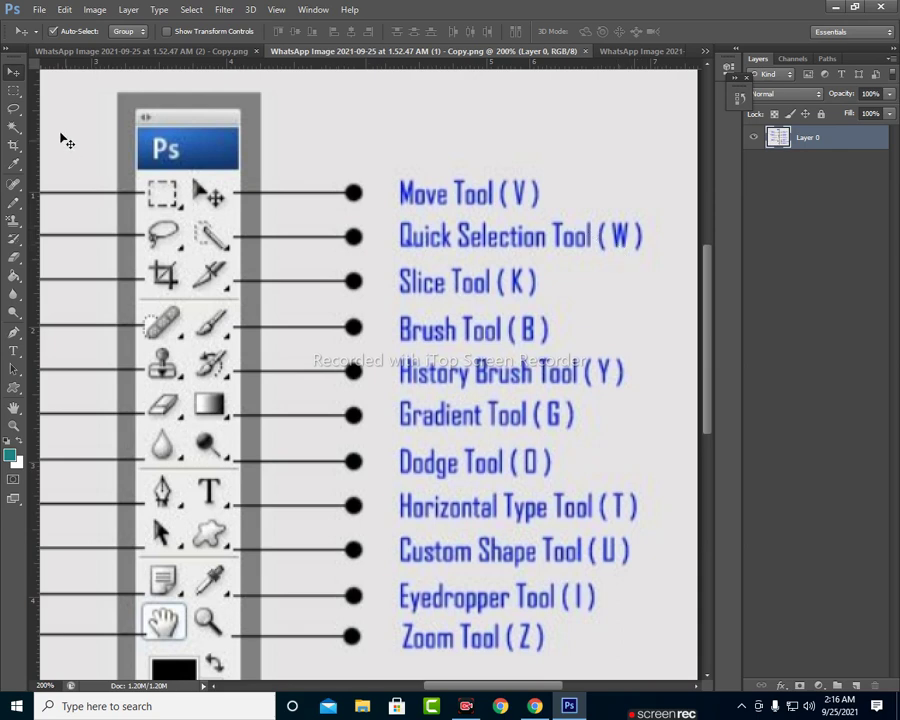
- Choose the Rectangular Marquee Tool and pan down to the Background Color and Quick Mask rows
left_click(13, 89)
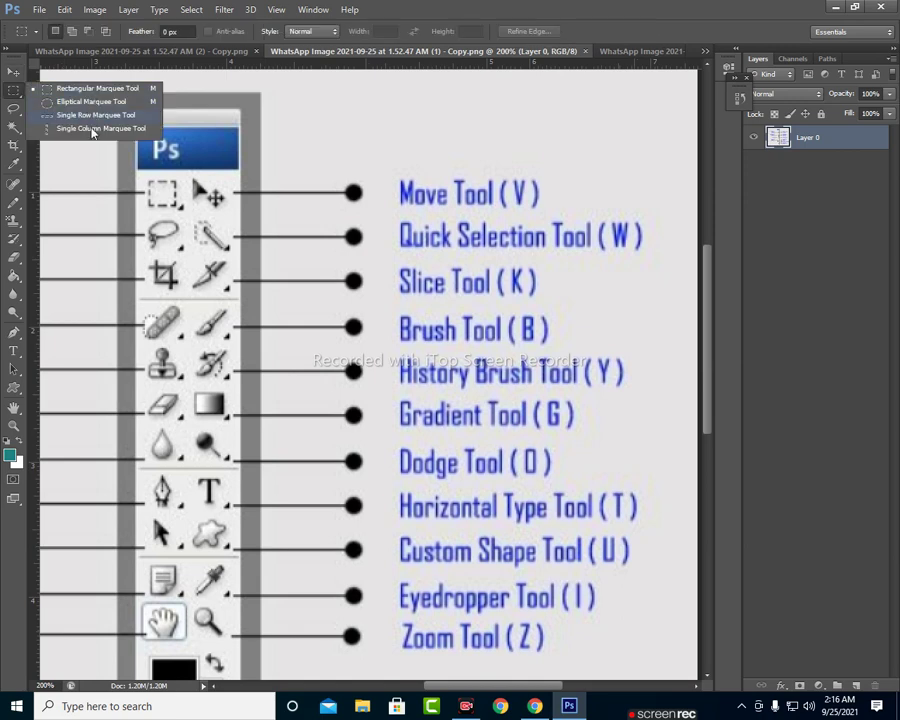
left_click(394, 132)
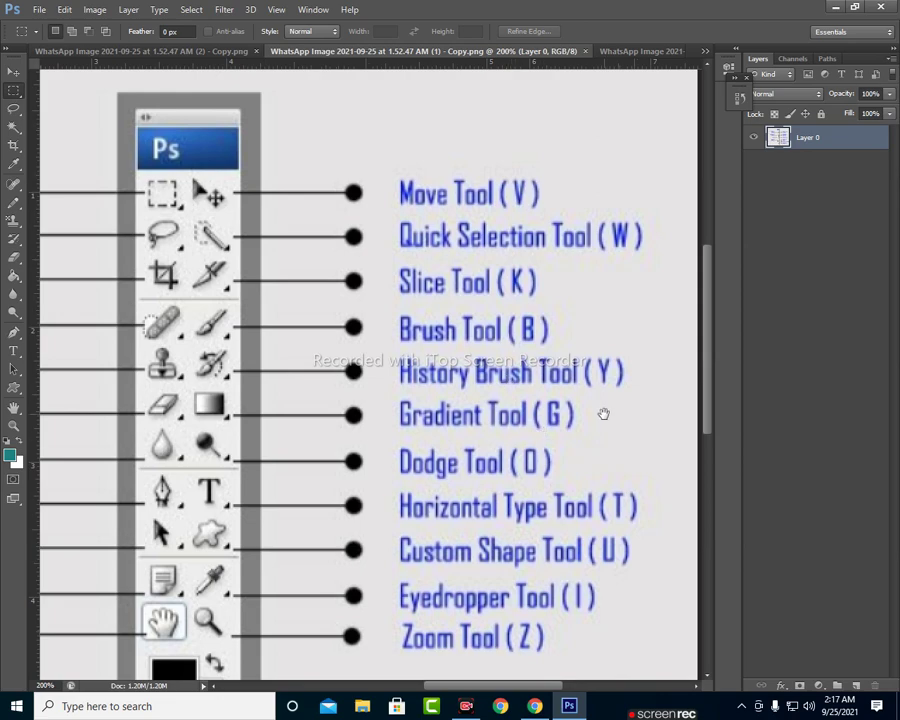
left_click_drag(588, 406, 604, 308)
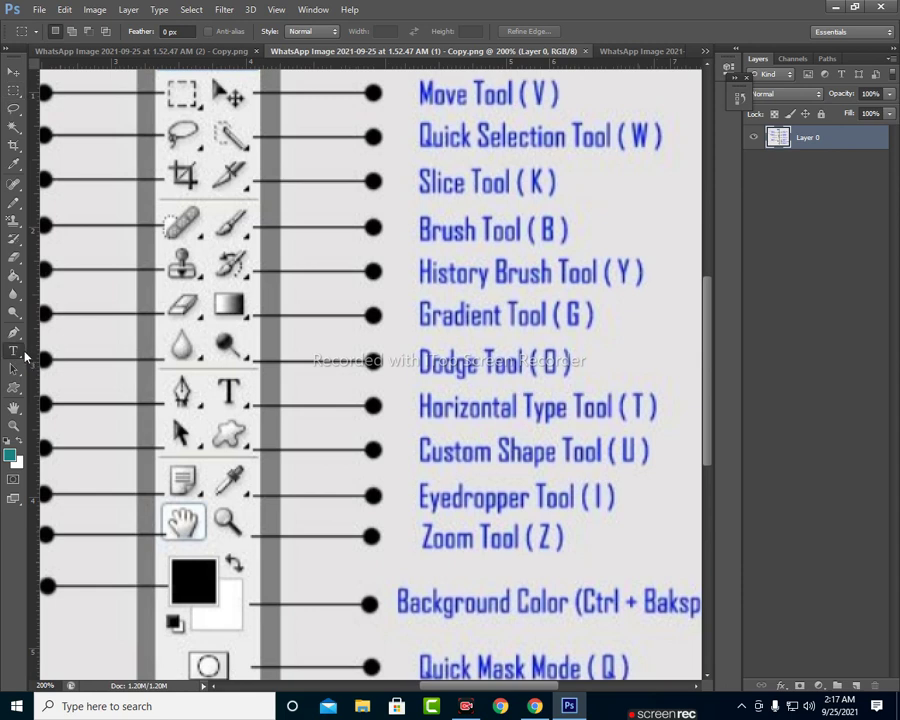
- Test the Horizontal Type Tool with 'te' on the chart, then erase it and cancel the text layer
left_click(22, 352)
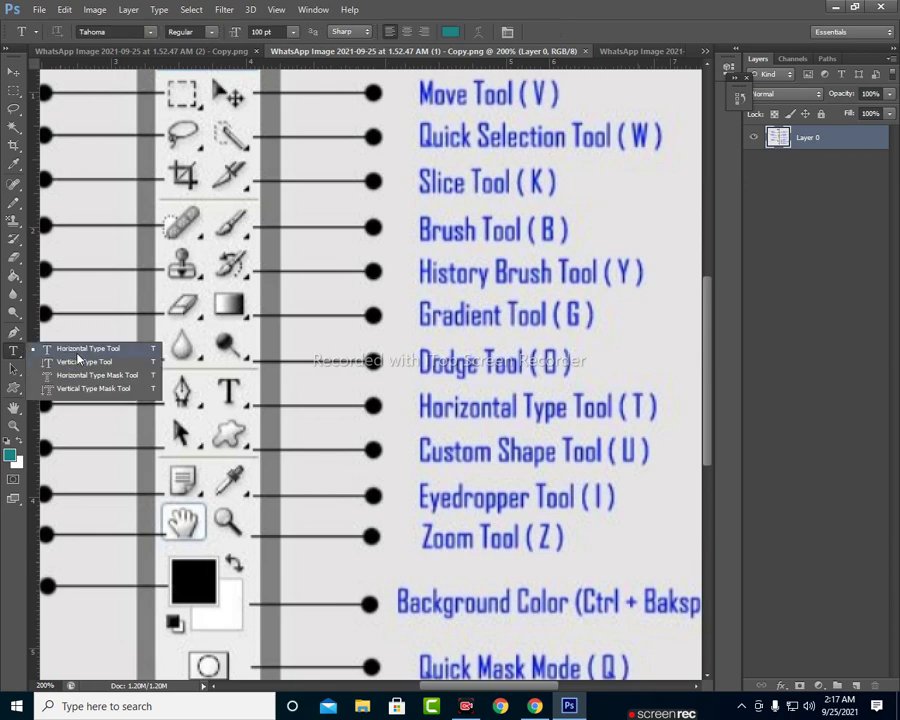
left_click(326, 343)
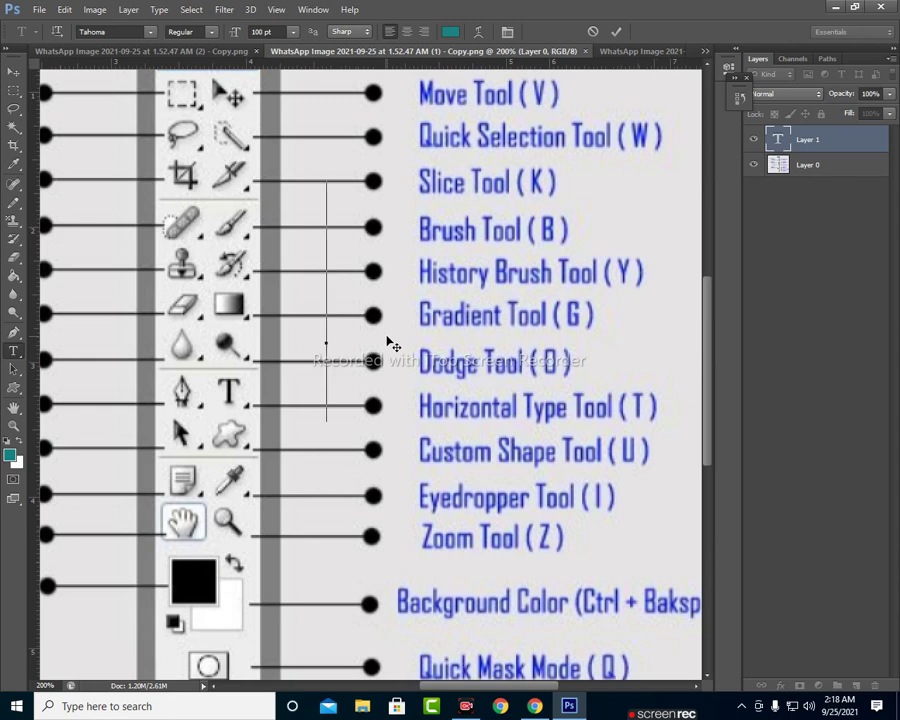
type("te")
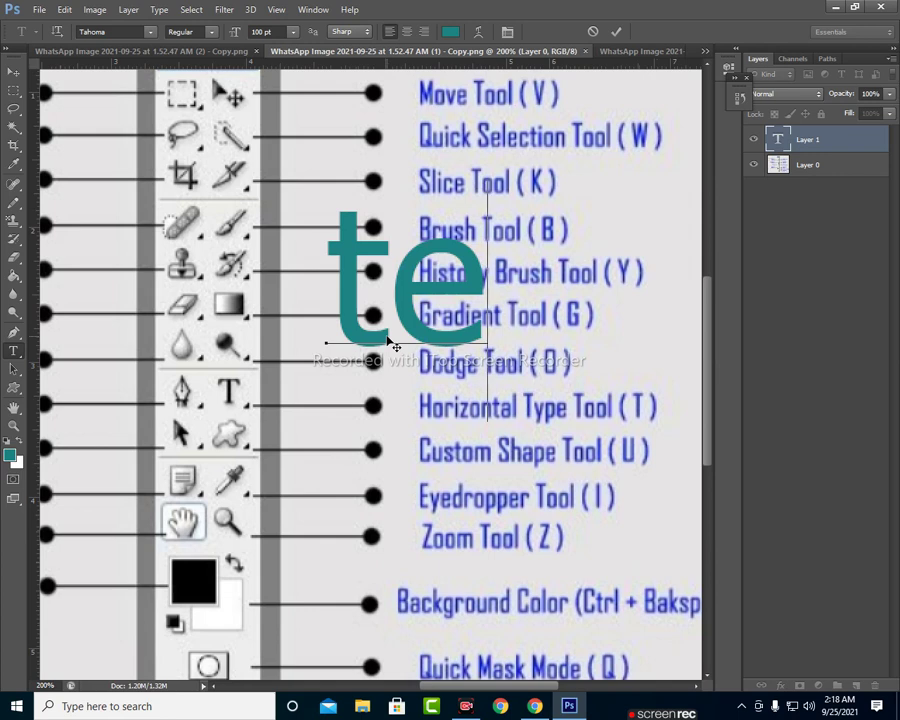
key("BackSpace")
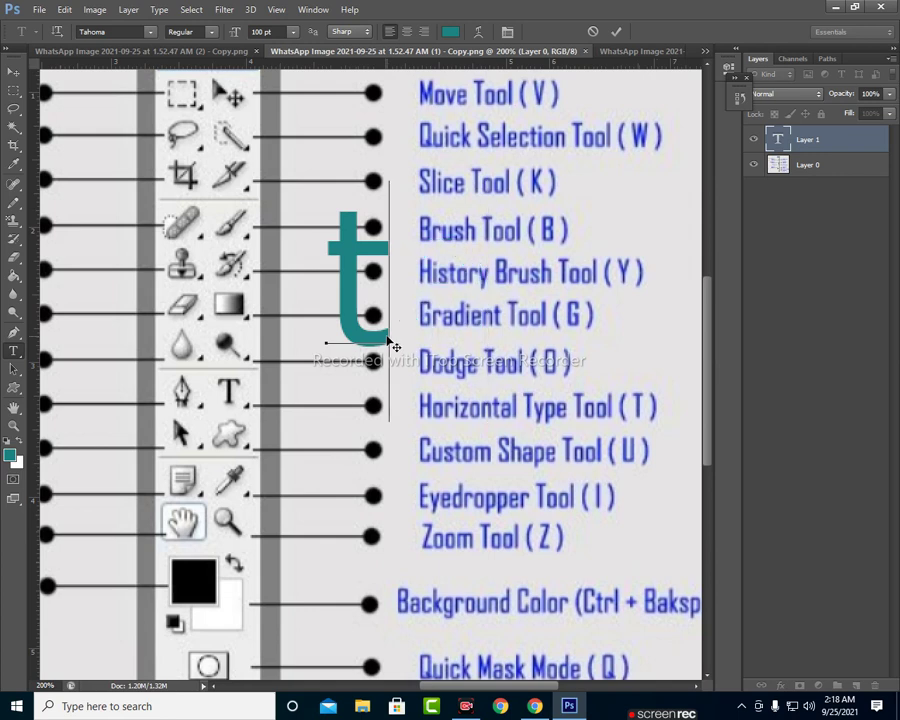
key("BackSpace")
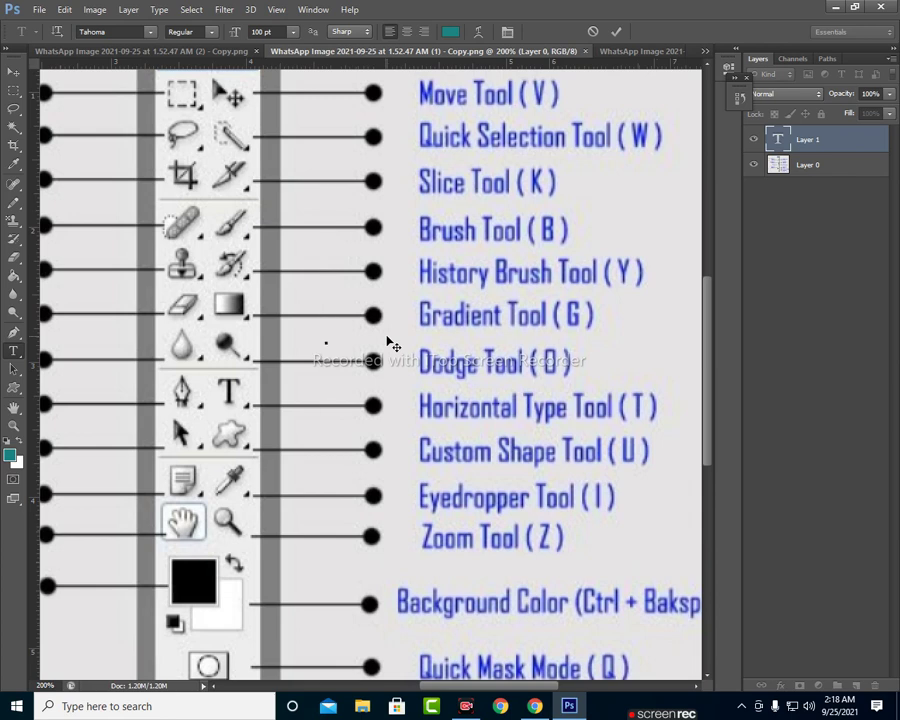
left_click(808, 140)
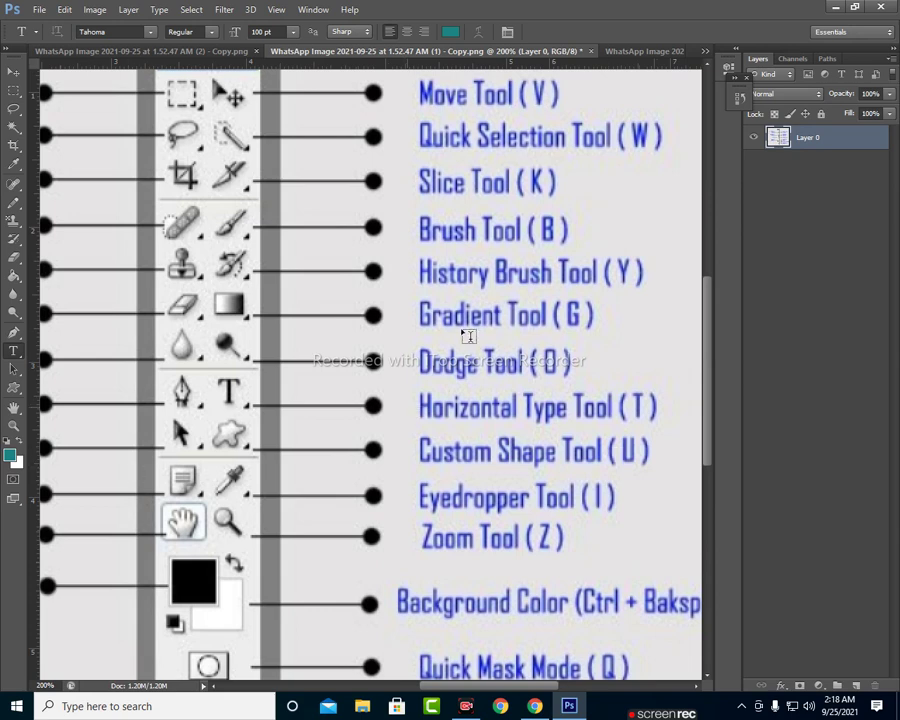
- Switch to the Custom Shape Tool and pan the chart from its bottom-right corner to its top-left labels
key("u")
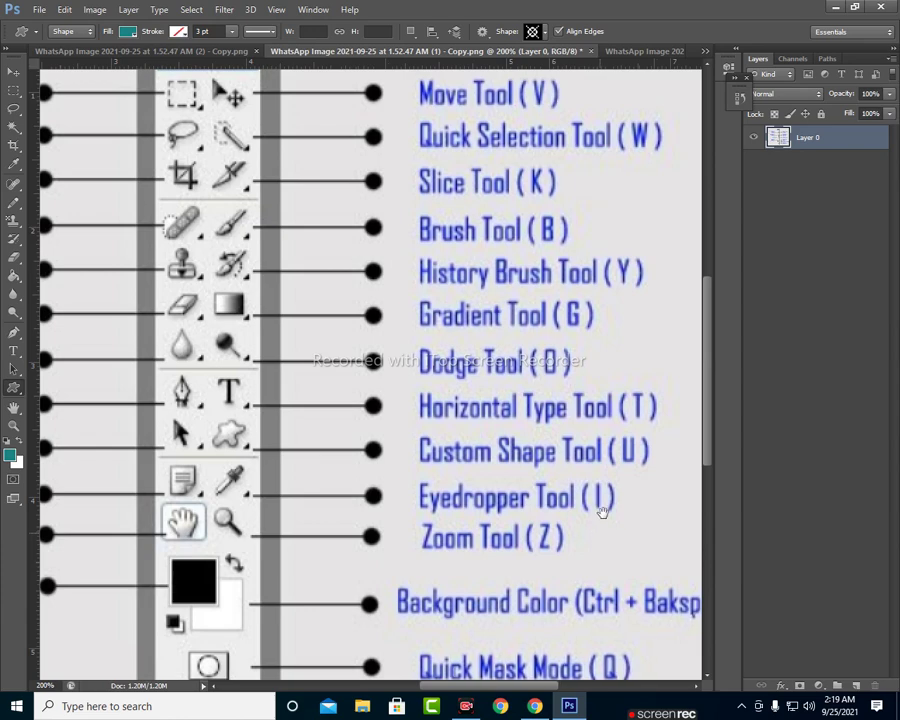
left_click_drag(603, 512, 440, 460)
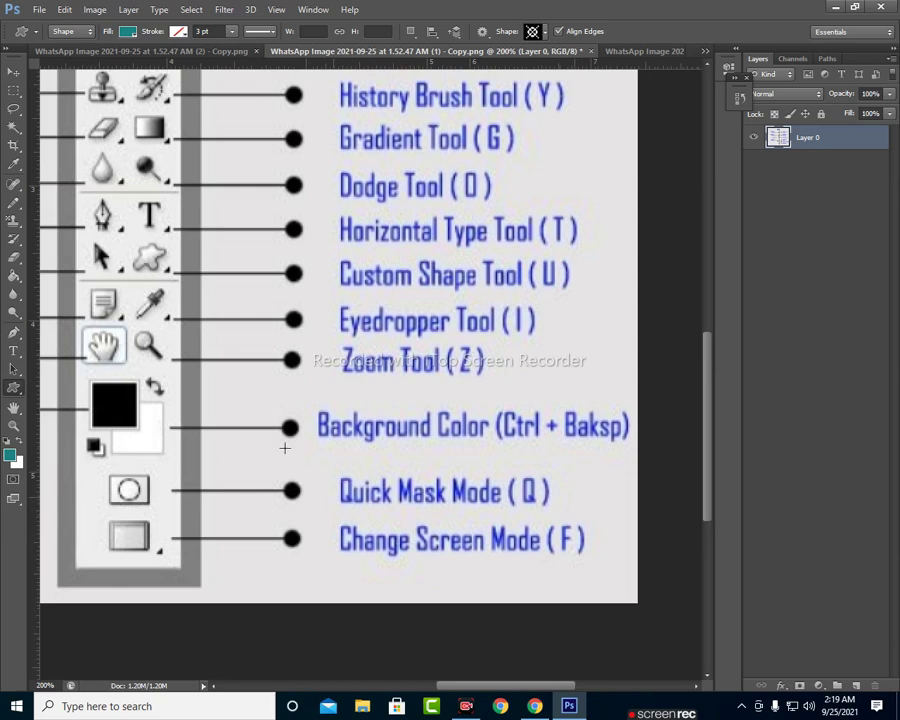
key("space")
left_click_drag(253, 404, 670, 693)
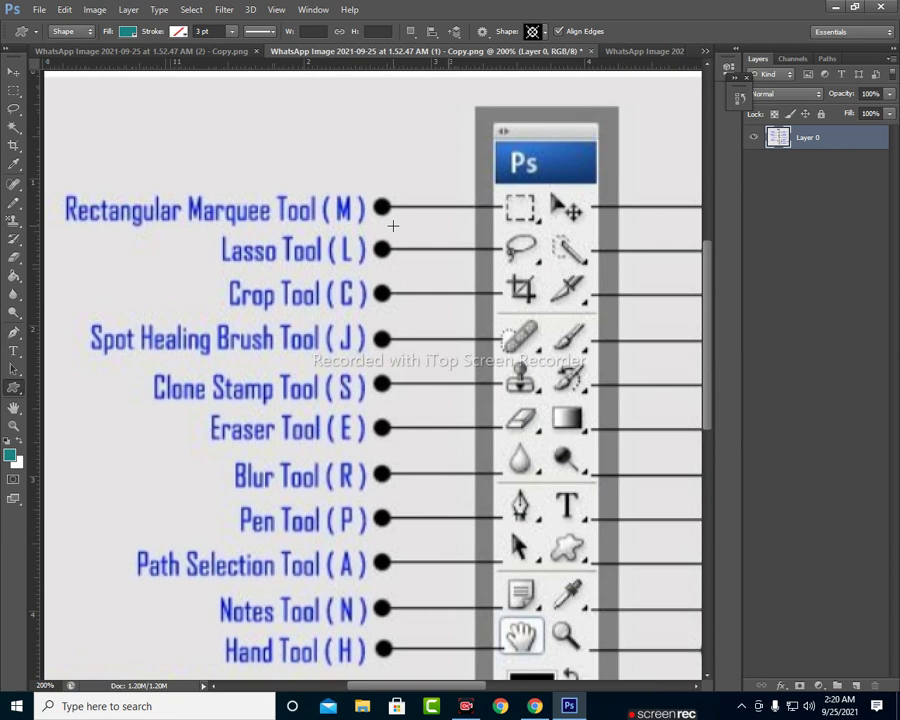
- Return to the Rectangular Marquee Tool and pan the chart to the Foreground Color row
left_click(12, 90)
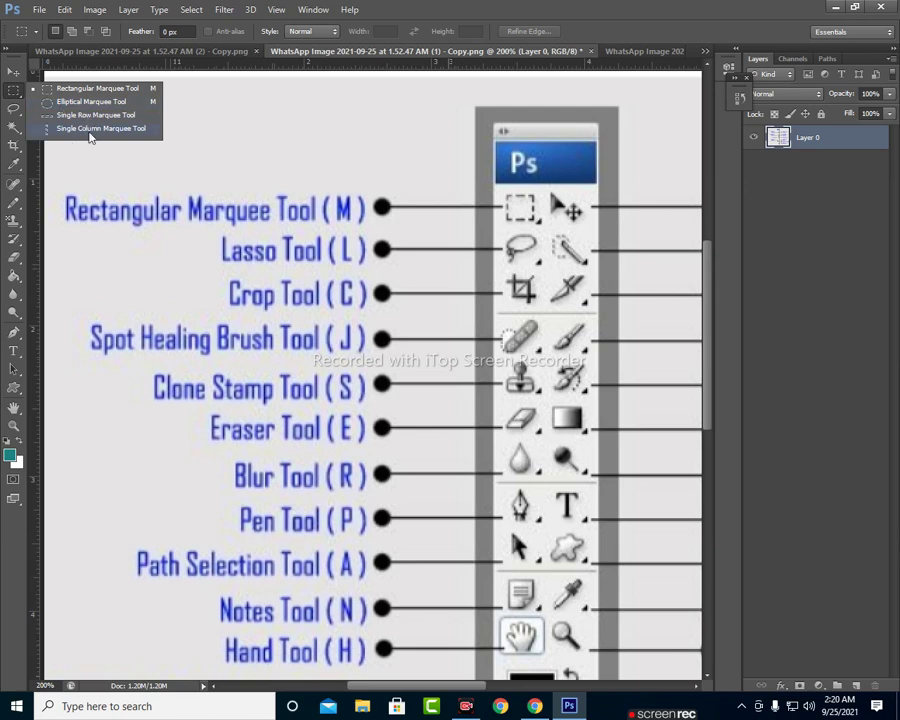
left_click(235, 107)
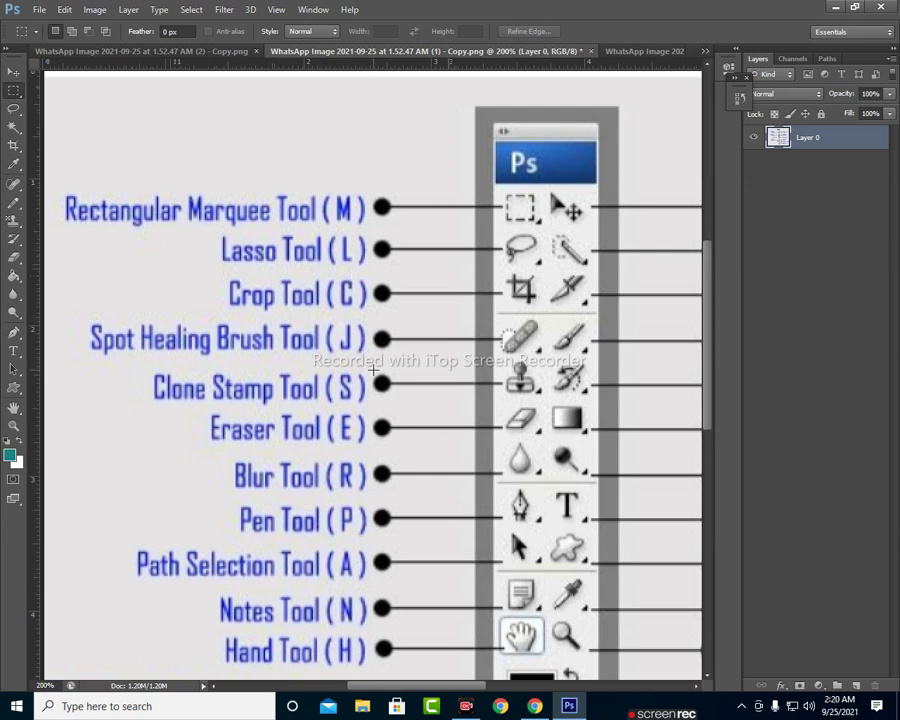
key("h")
left_click_drag(384, 318, 393, 238)
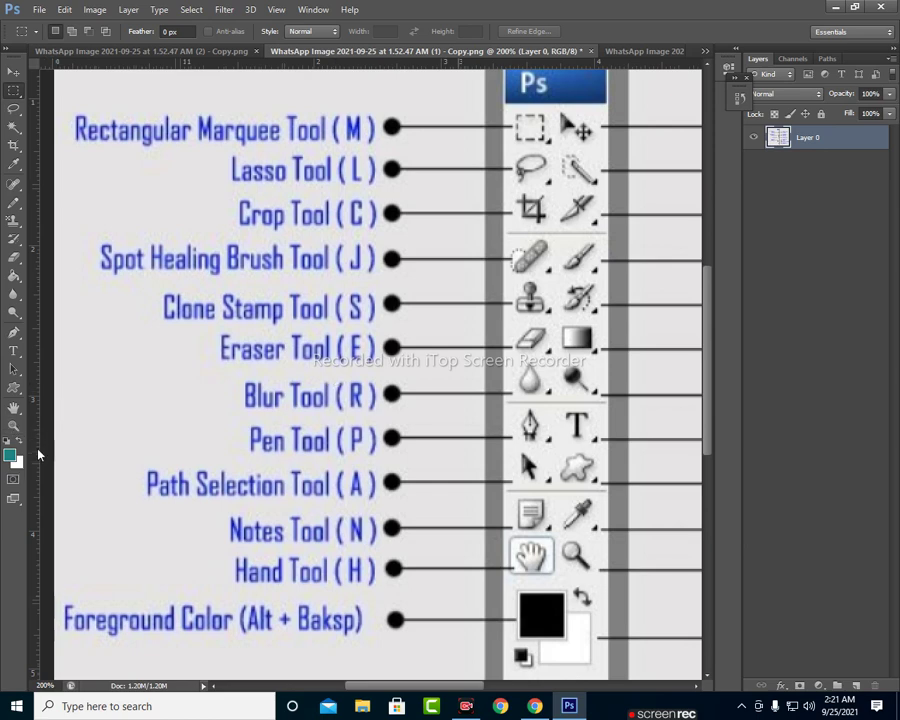
mouse_move(36, 450)
left_mouse_down()
mouse_move(261, 456)
mouse_move(82, 460)
left_mouse_up()
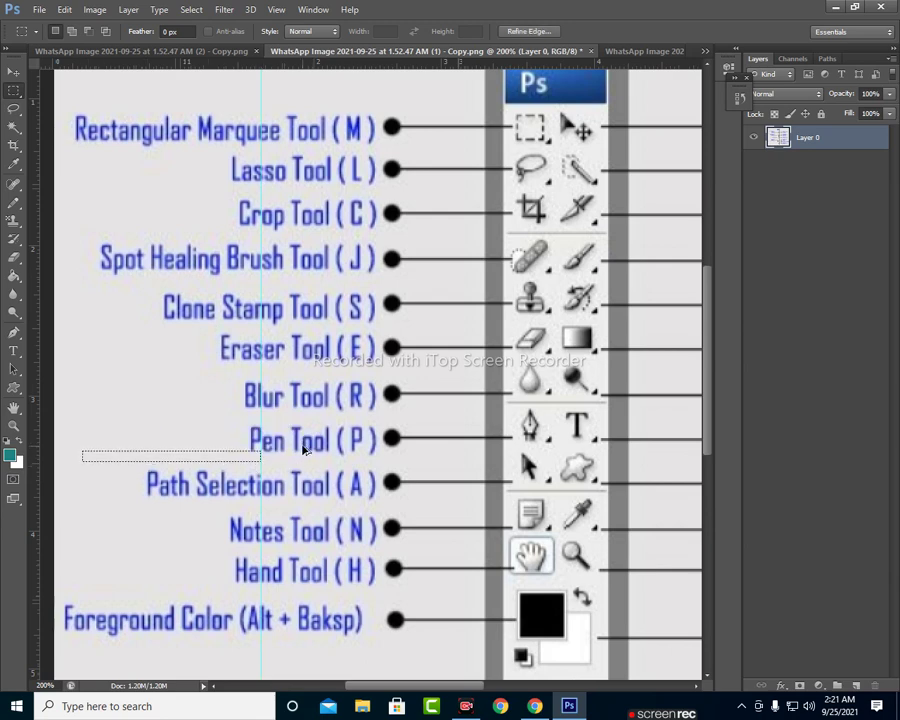
left_click(340, 446)
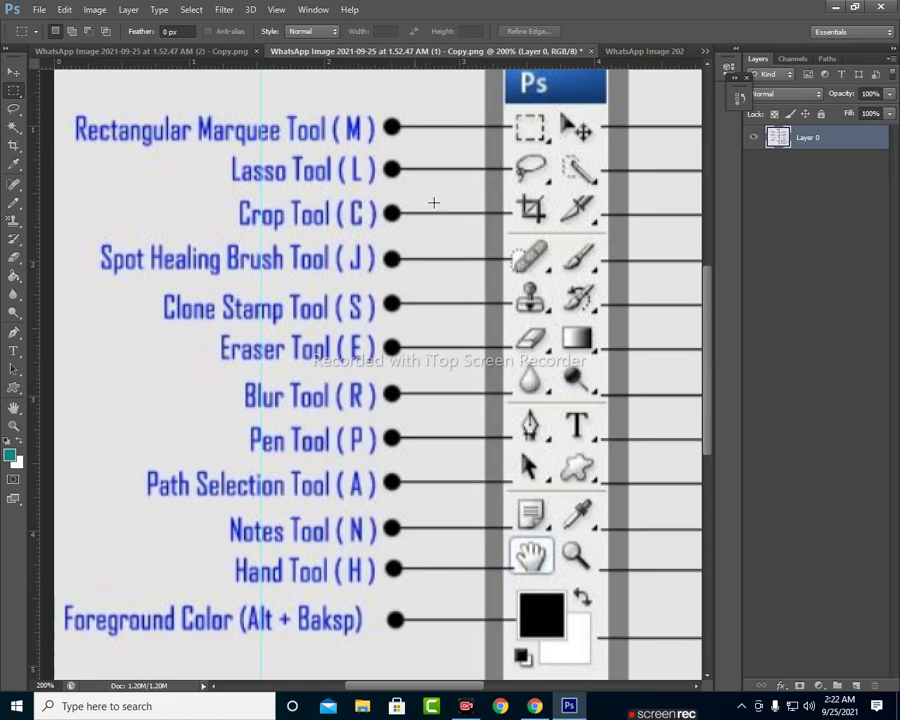
- Look over the flyout tool chart at 200%, then bring the labelled (1) - Copy.png chart forward
left_click(633, 52)
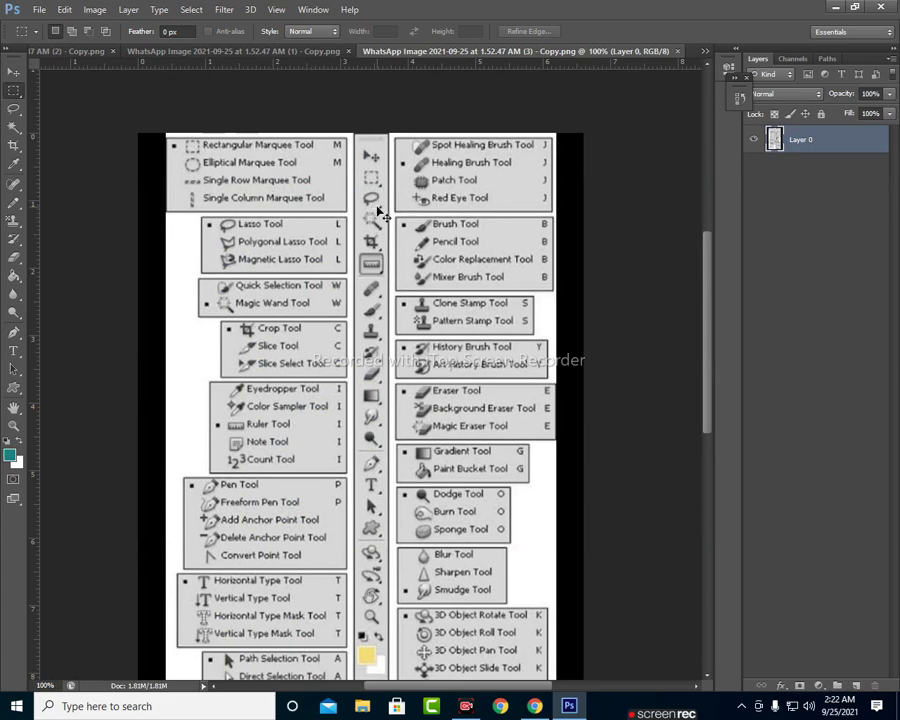
key("ctrl+plus")
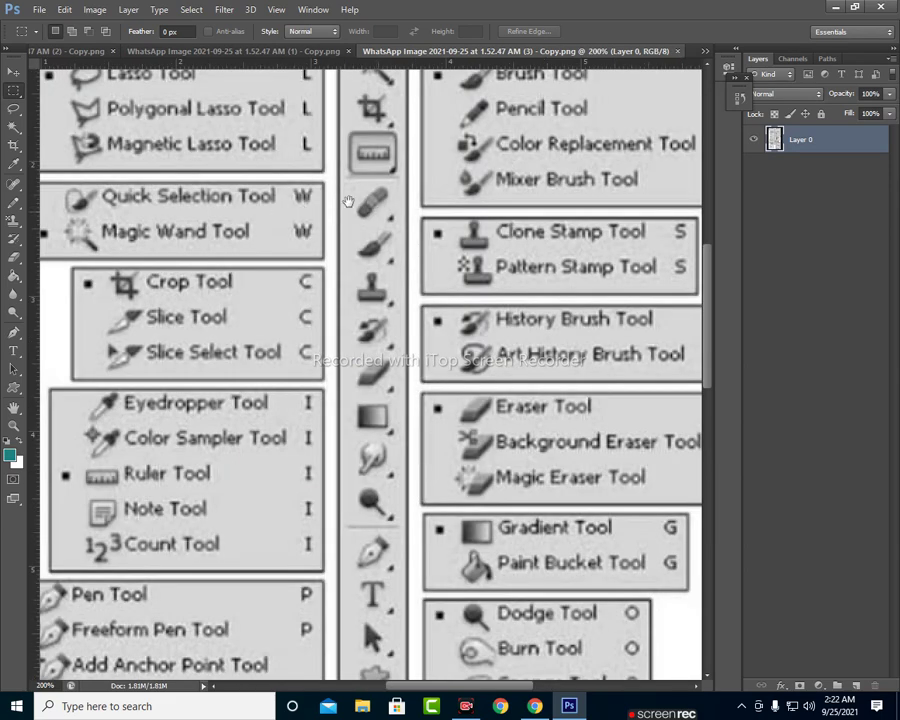
mouse_move(365, 202)
left_mouse_down()
mouse_move(365, 455)
mouse_move(322, 375)
left_mouse_up()
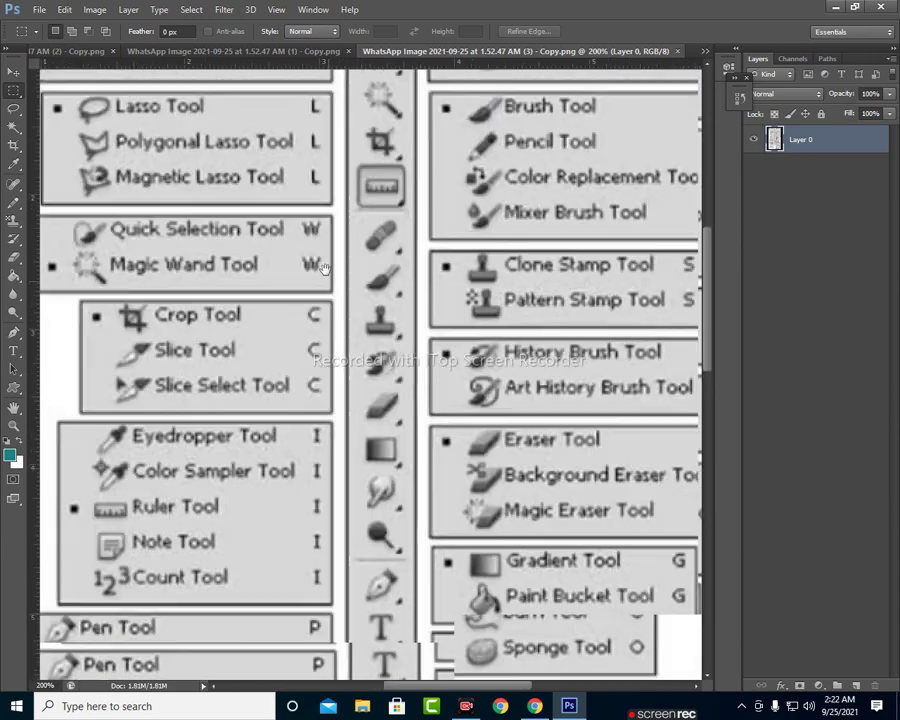
scroll(322, 375, "down", 2)
scroll(330, 374, "down", 2)
scroll(340, 373, "down", 2)
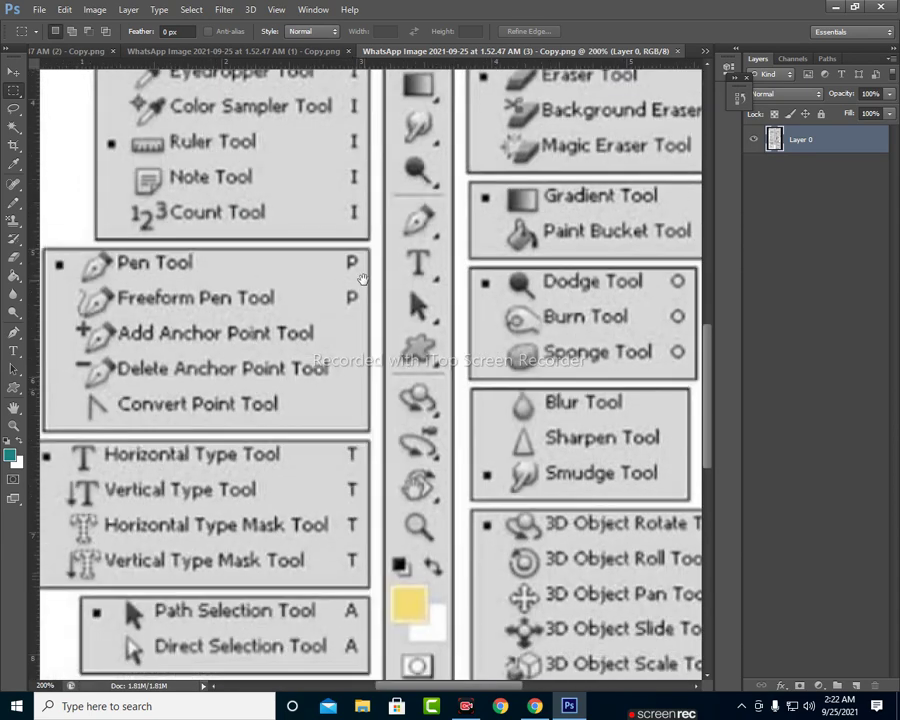
scroll(350, 372, "down", 2)
left_click_drag(357, 372, 347, 366)
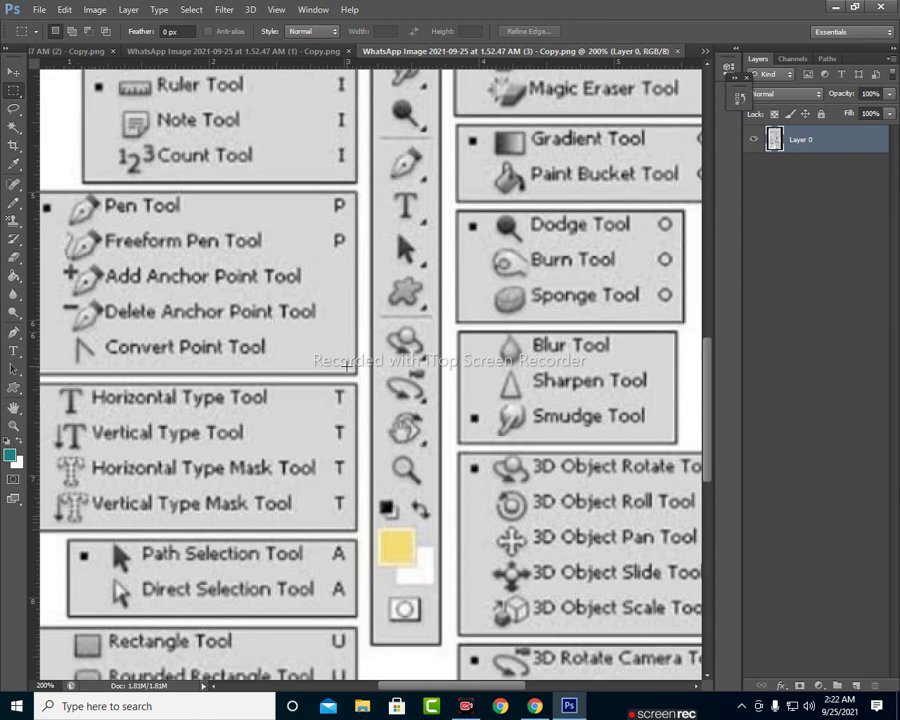
left_click(268, 51)
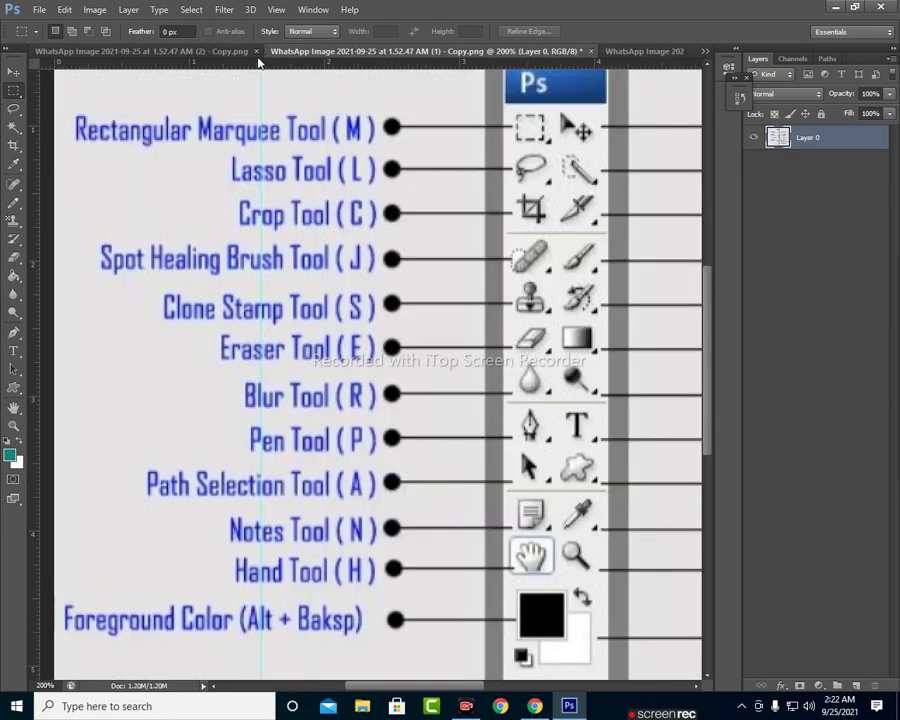
- Scroll through the (2) - Copy.png icon-and-key chart, then fit it to the window with Ctrl+0
left_click(107, 57)
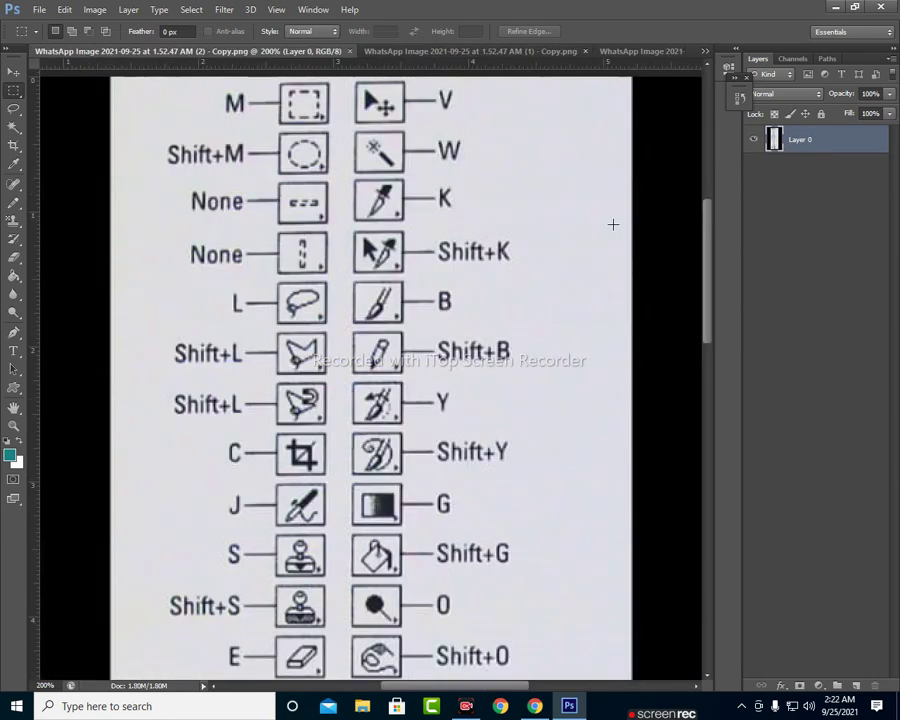
left_click_drag(562, 446, 565, 453)
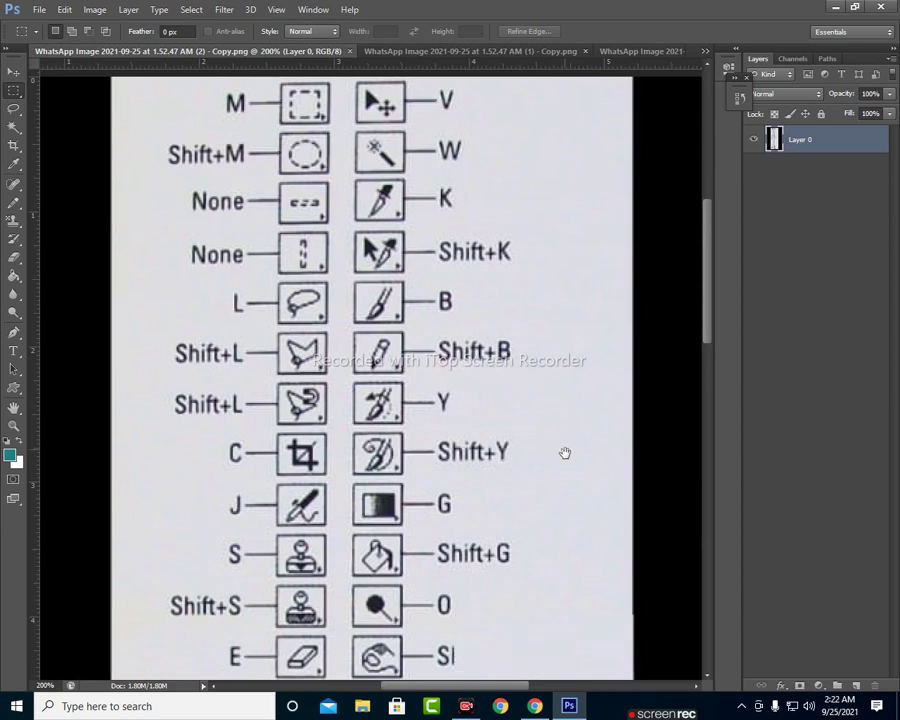
scroll(565, 453, "down", 3)
scroll(564, 450, "down", 3)
scroll(552, 456, "down", 2)
scroll(555, 420, "down", 1)
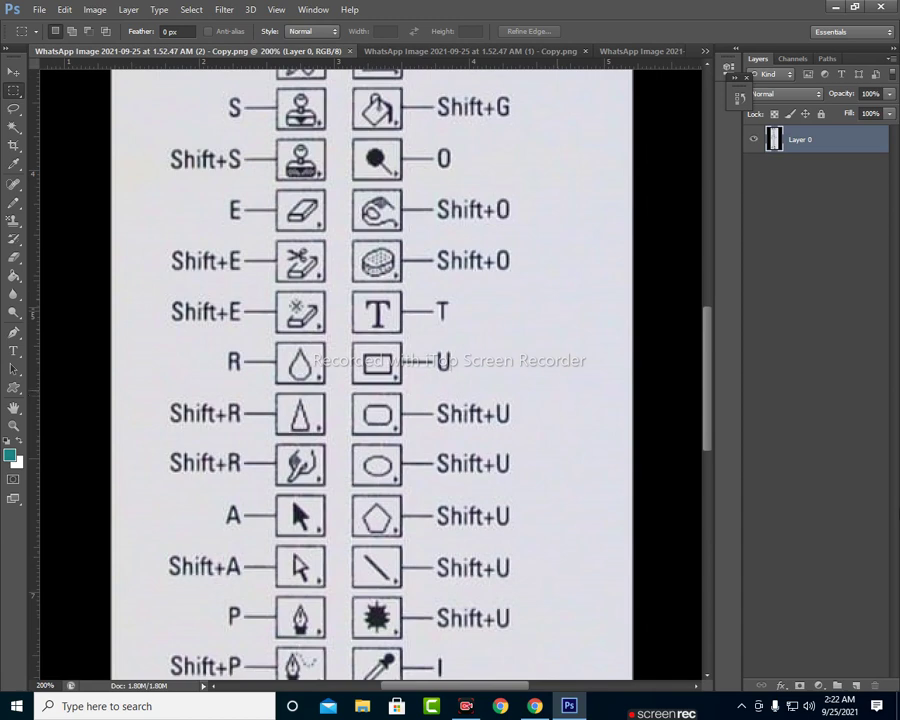
scroll(558, 395, "up", 1)
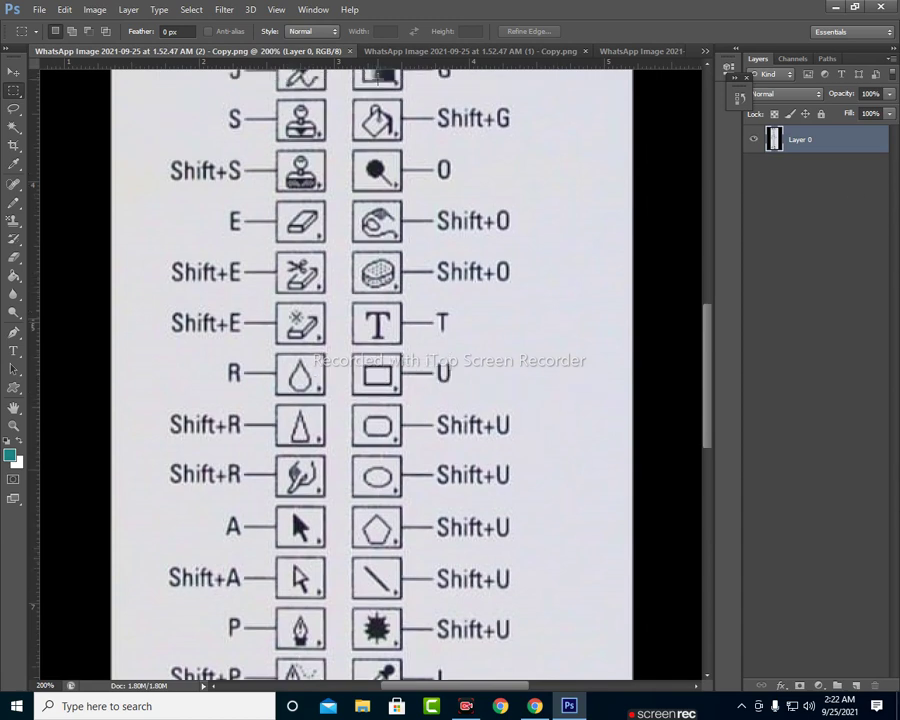
scroll(469, 366, "down", 2)
scroll(469, 366, "down", 4)
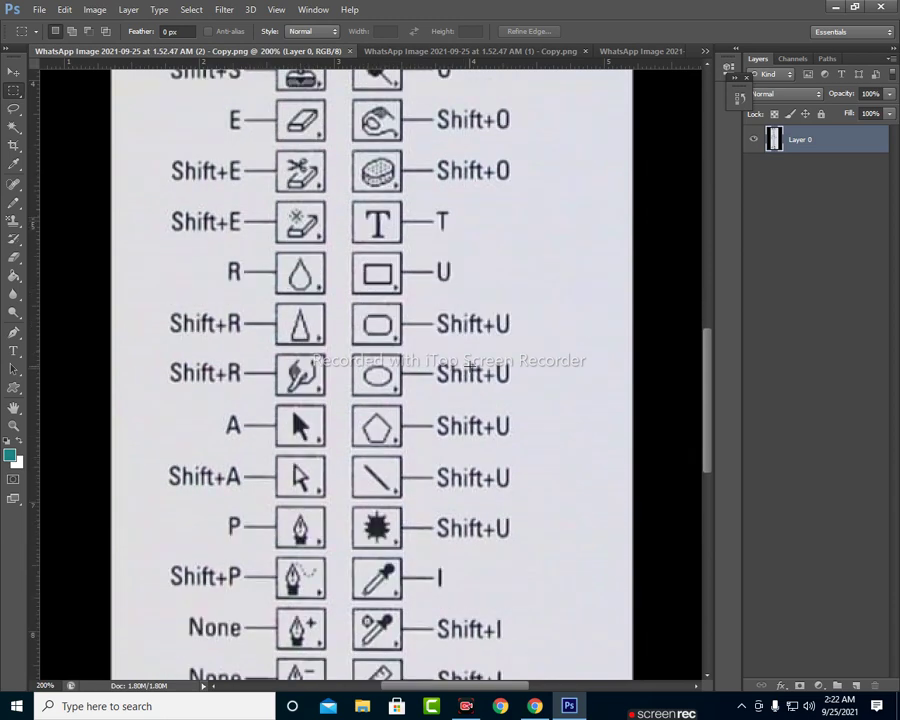
scroll(469, 366, "down", 4)
scroll(469, 366, "down", 3)
scroll(469, 366, "down", 4)
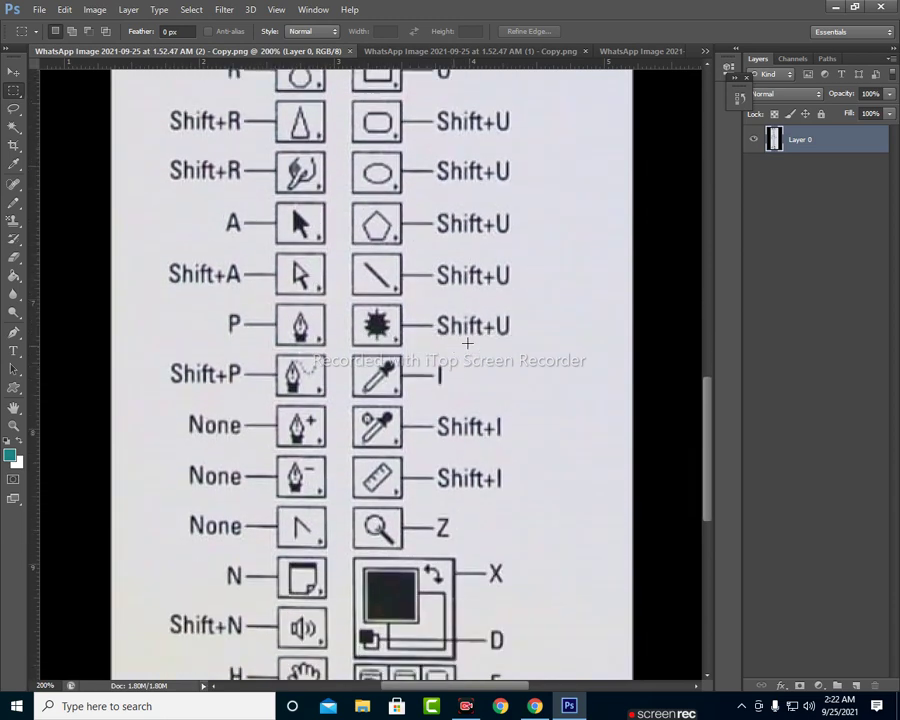
scroll(468, 343, "down", 3)
scroll(468, 343, "down", 3)
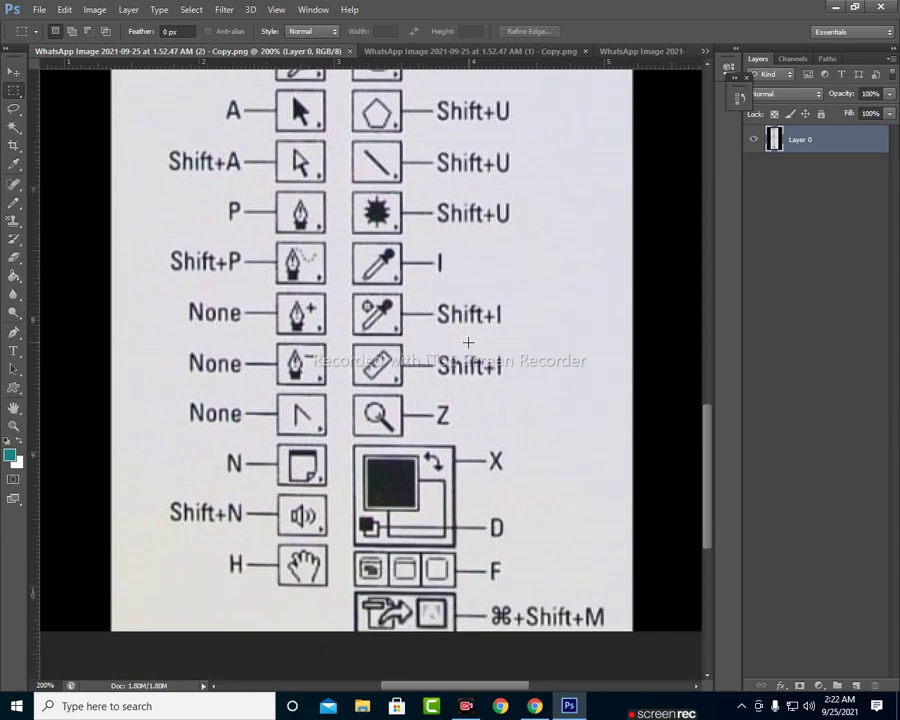
scroll(468, 343, "up", 6)
scroll(468, 343, "up", 2)
scroll(468, 343, "up", 3)
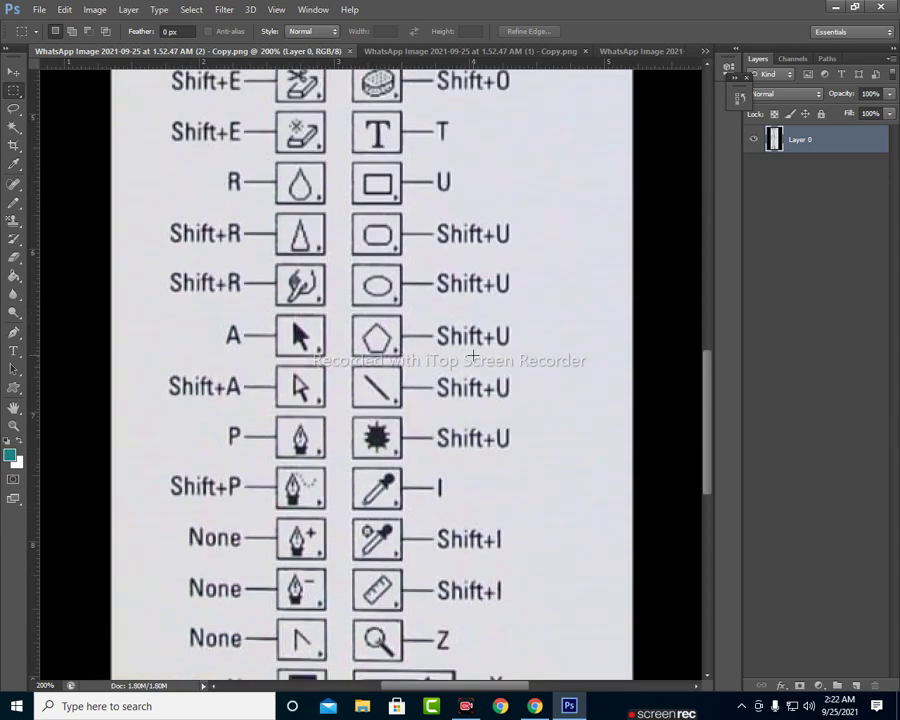
scroll(472, 355, "up", 3)
scroll(472, 355, "up", 2)
scroll(472, 355, "up", 2)
scroll(472, 355, "up", 3)
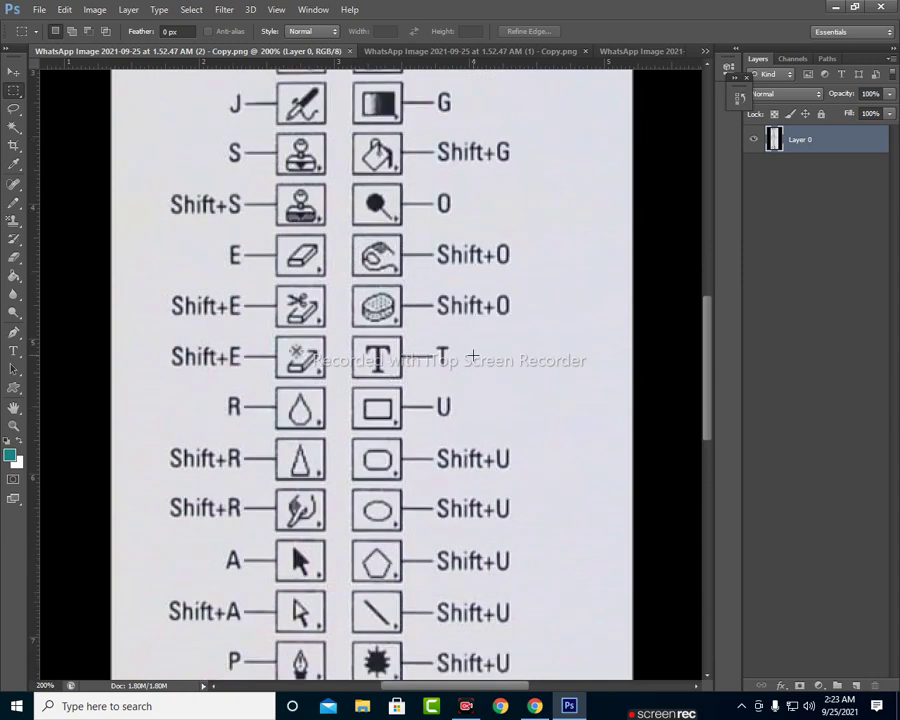
scroll(472, 355, "up", 6)
scroll(472, 355, "up", 2)
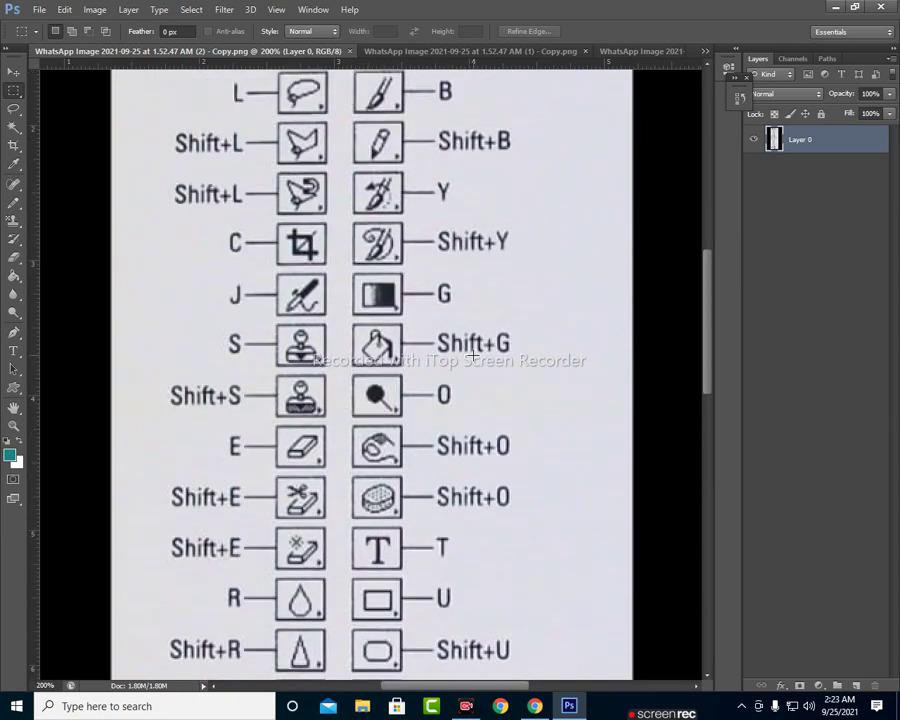
scroll(472, 355, "up", 2)
scroll(472, 355, "up", 4)
scroll(472, 355, "up", 3)
scroll(472, 355, "up", 2)
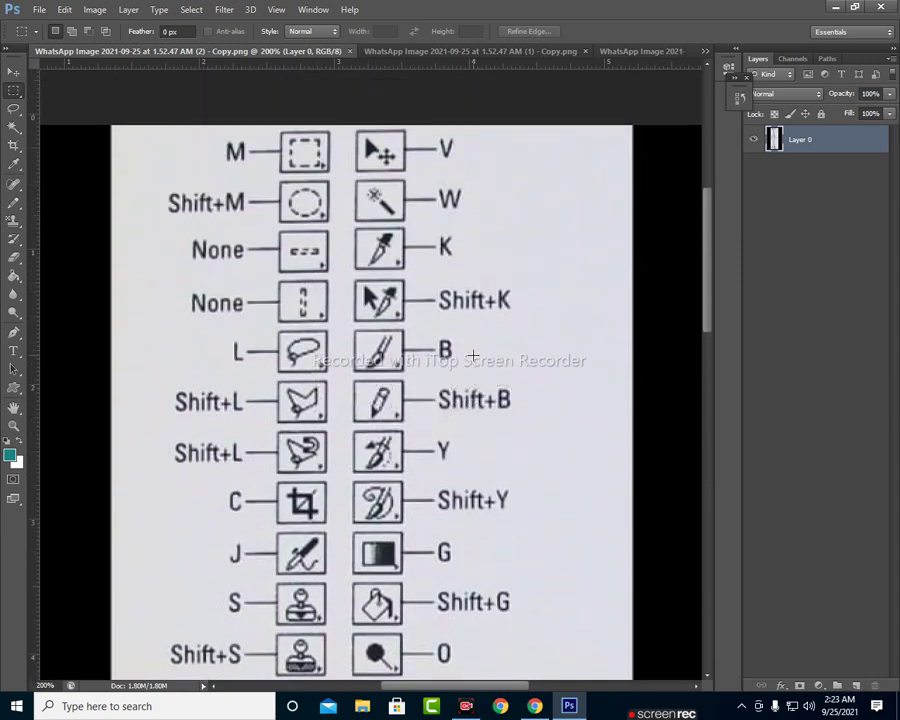
scroll(472, 355, "up", 2)
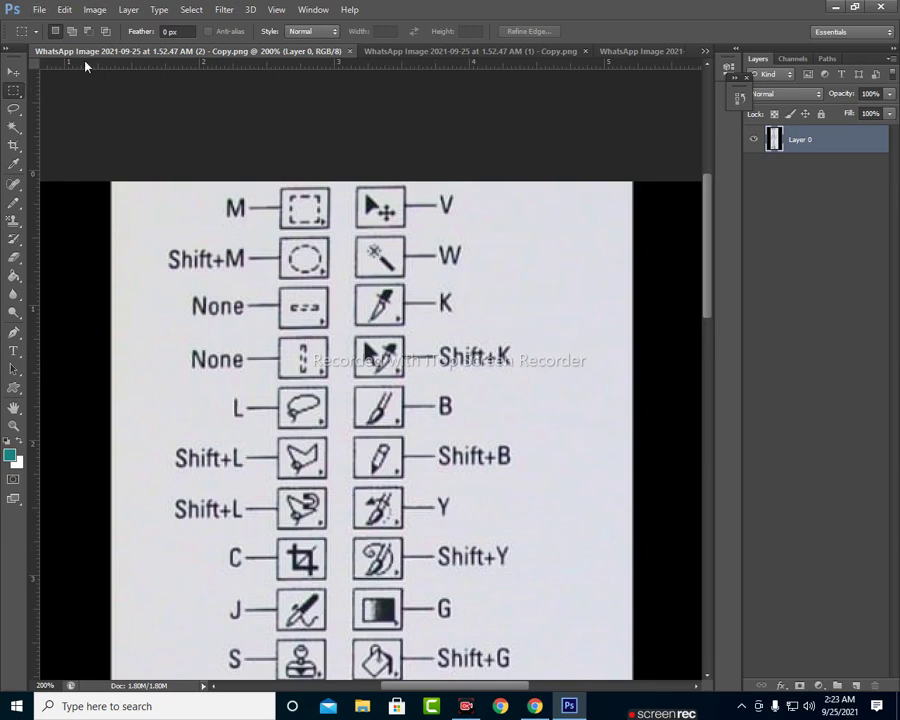
scroll(400, 150, "down", 2)
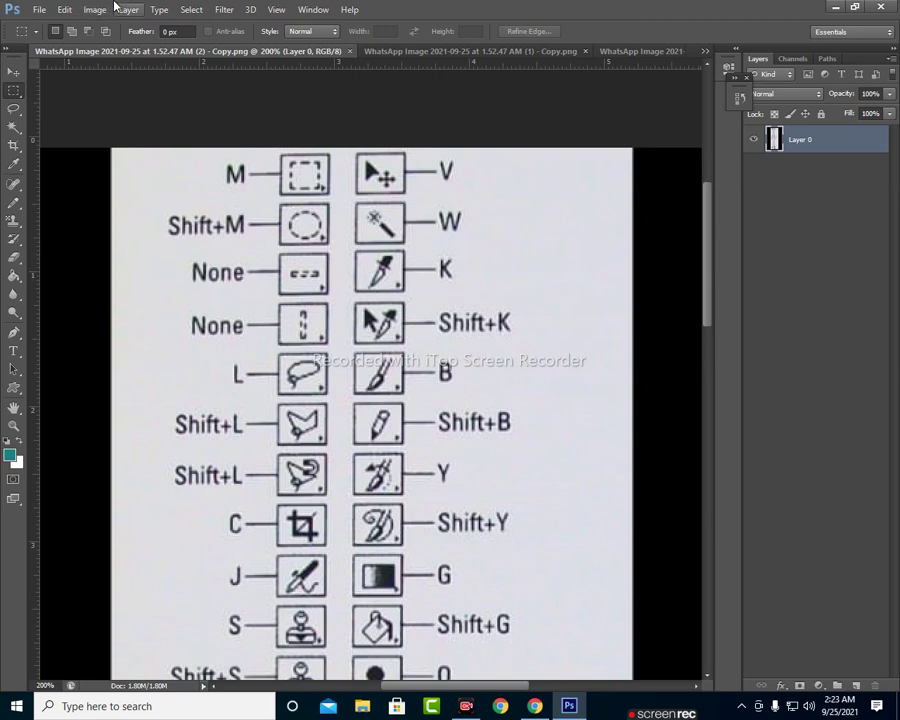
key("ctrl+0")
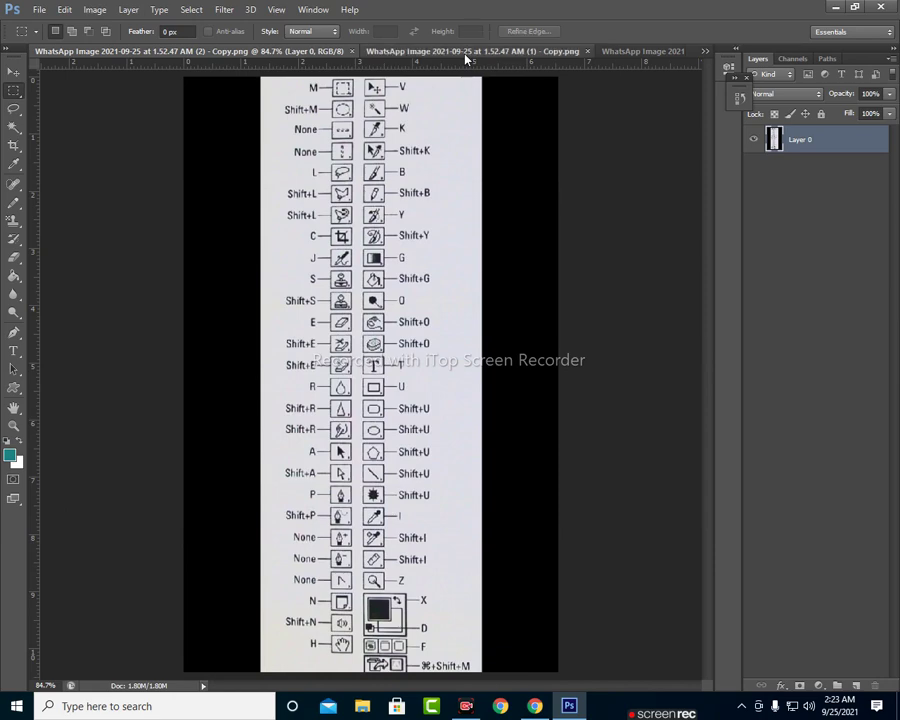
- Fit the labelled tool chart and the flyout tool chart each to the window
left_click(465, 56)
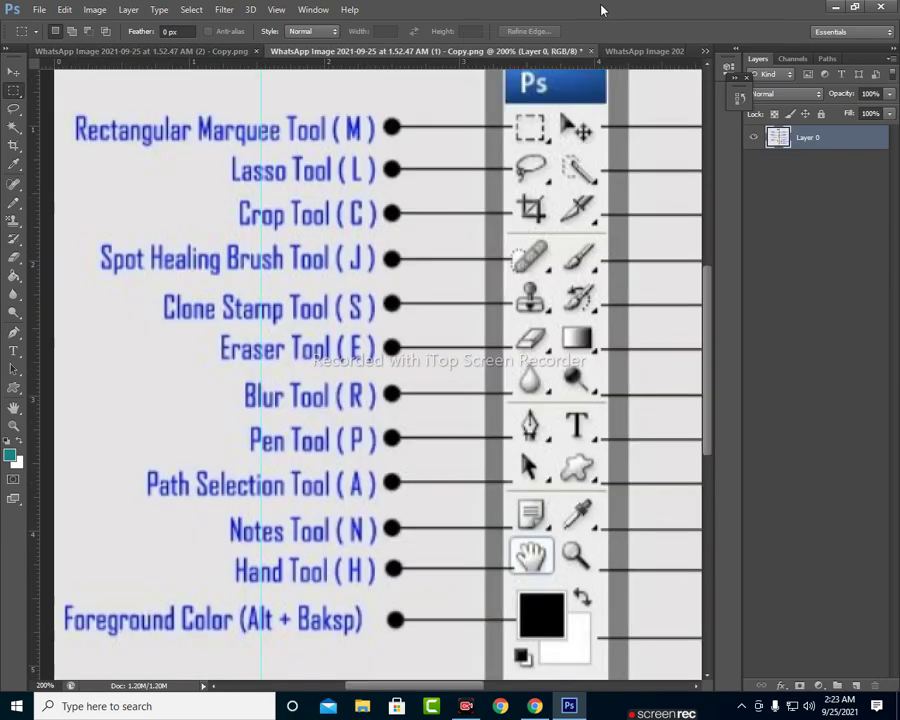
key("ctrl+0")
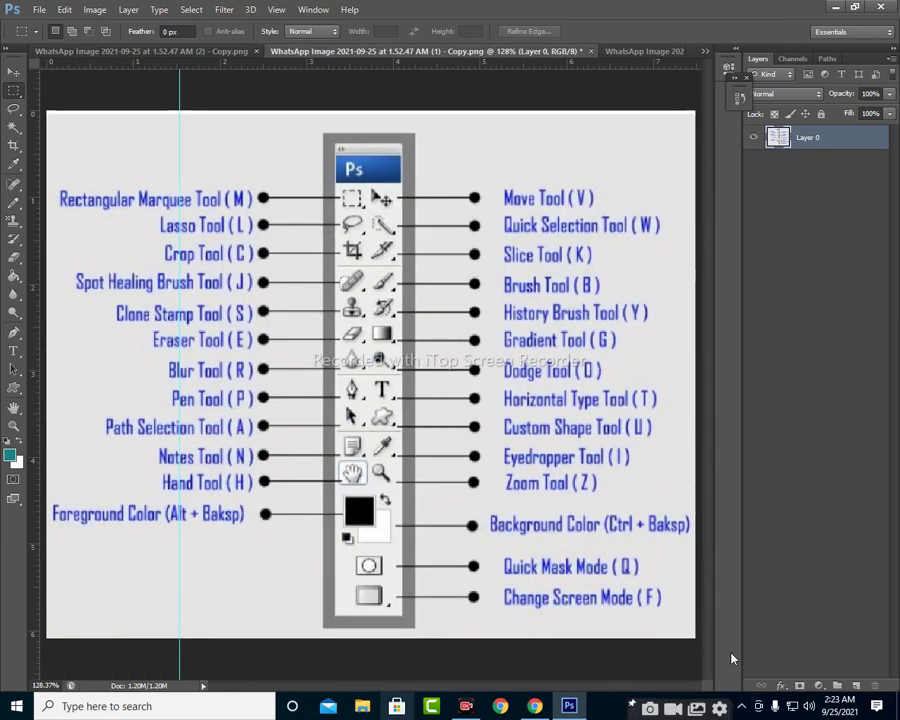
left_click(637, 56)
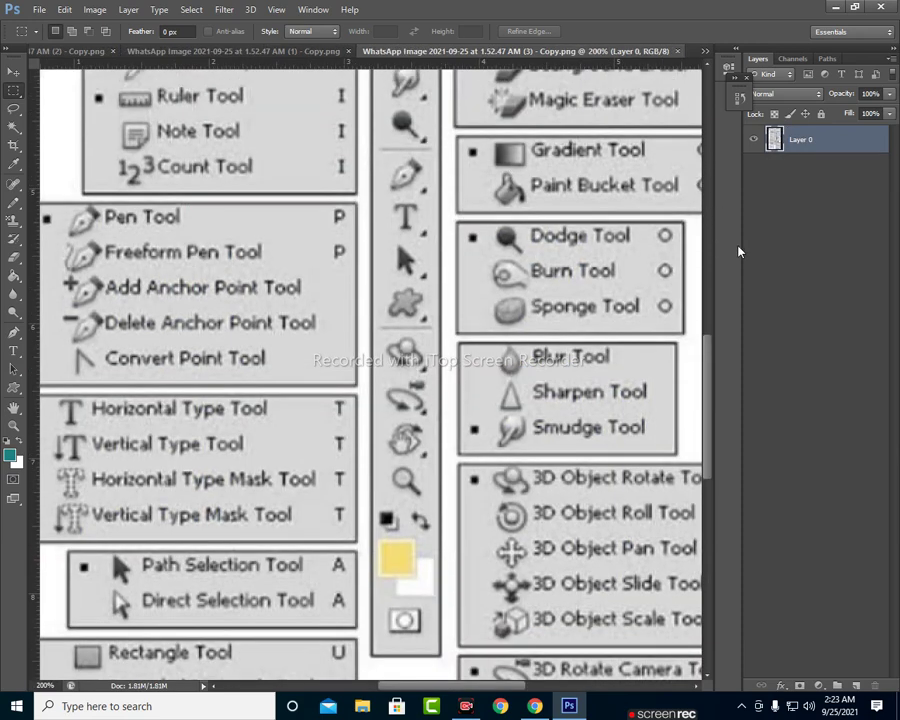
key("ctrl+0")
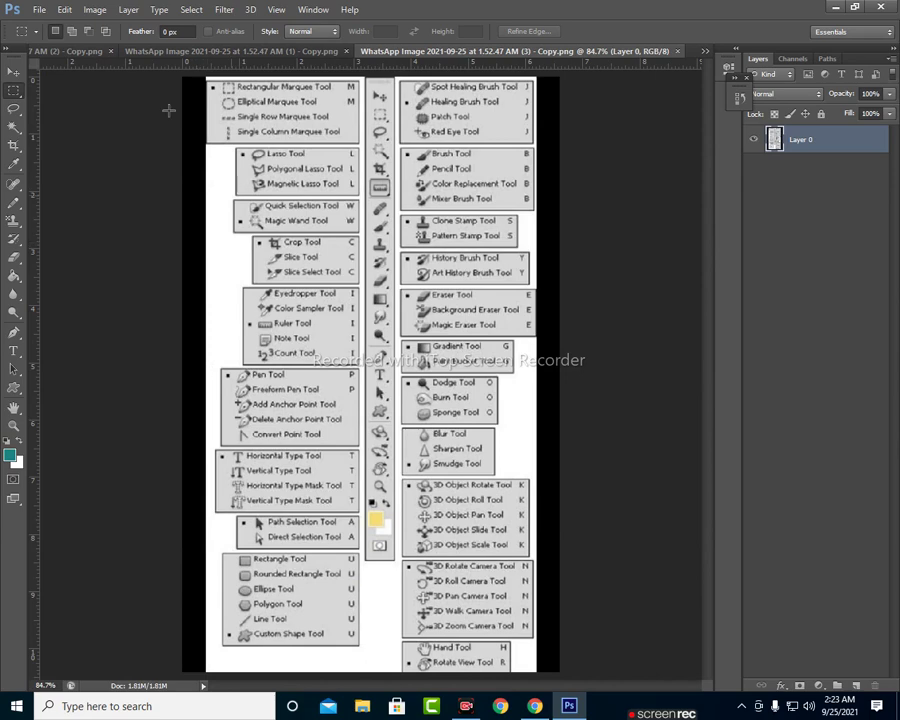
- Close the icon-and-key chart and the flyout tool chart documents
left_click(68, 57)
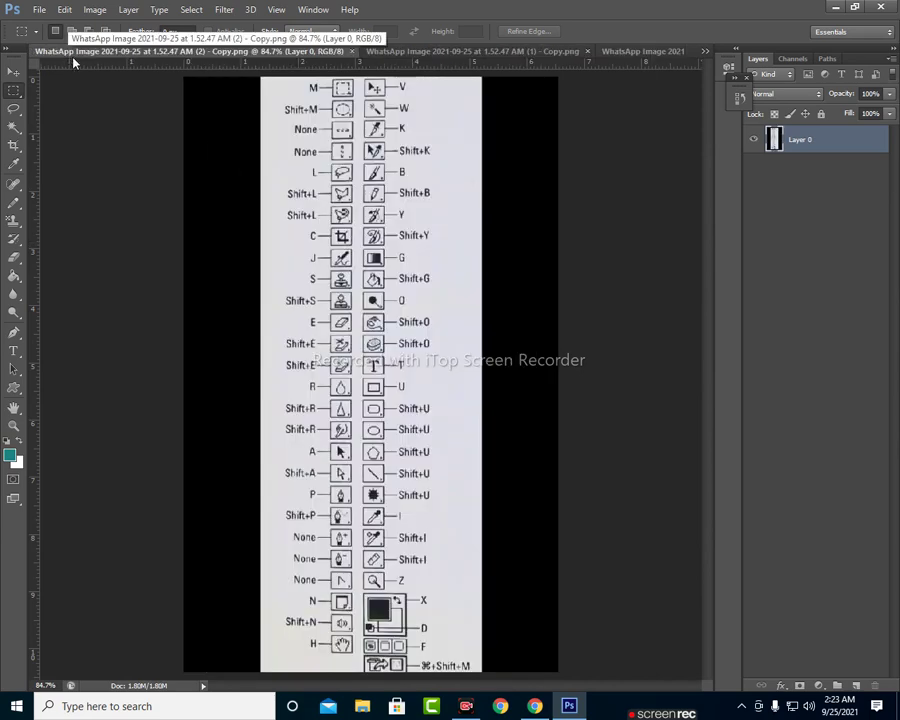
key("ctrl+w")
key("ctrl+w")
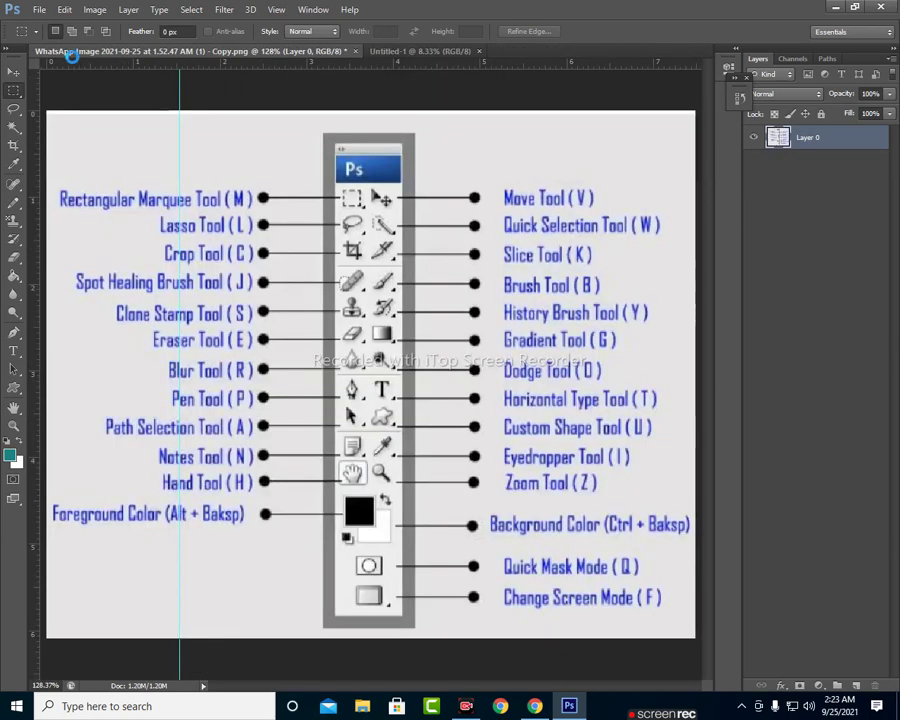
key("ctrl+w")
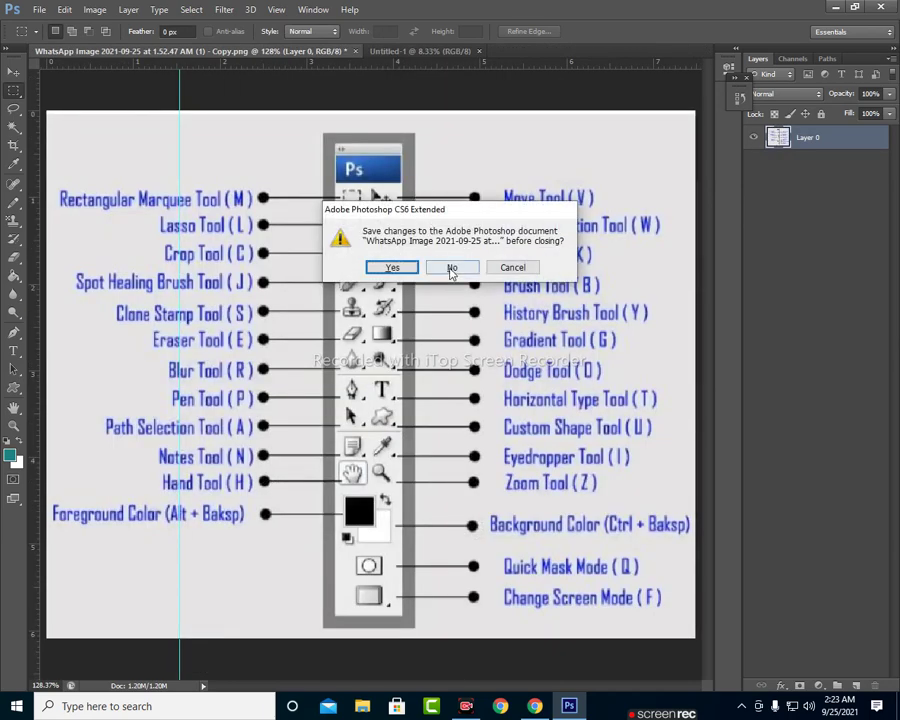
- Close the labelled chart without saving and browse to the SABA DRESS folder's images
left_click(451, 268)
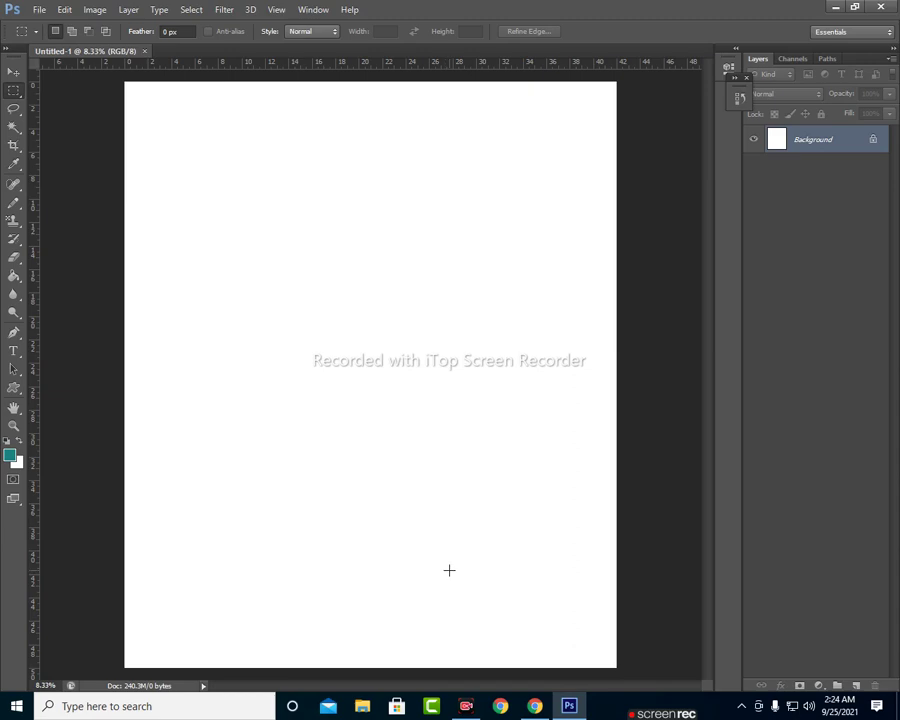
key("ctrl+o")
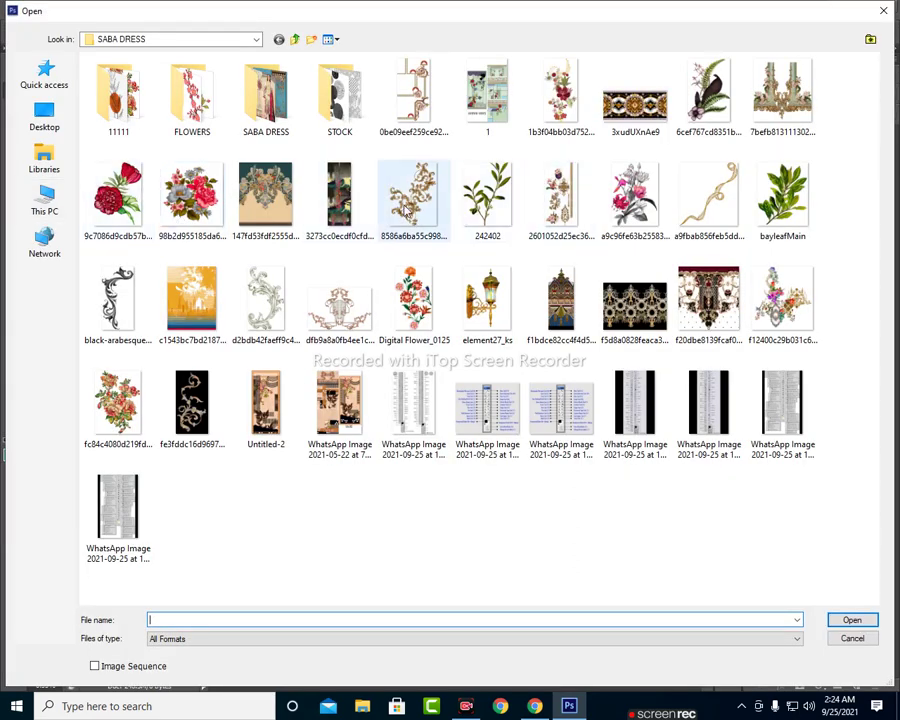
- Open the pink and grey flower bouquet image and convert its background into Layer 0
left_click(634, 198)
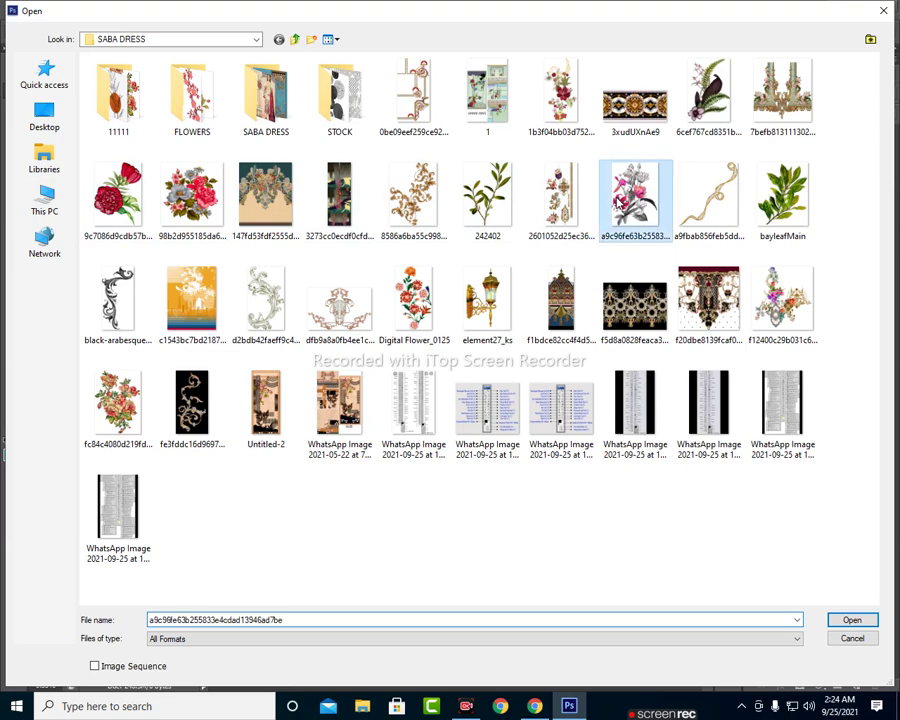
left_click(851, 621)
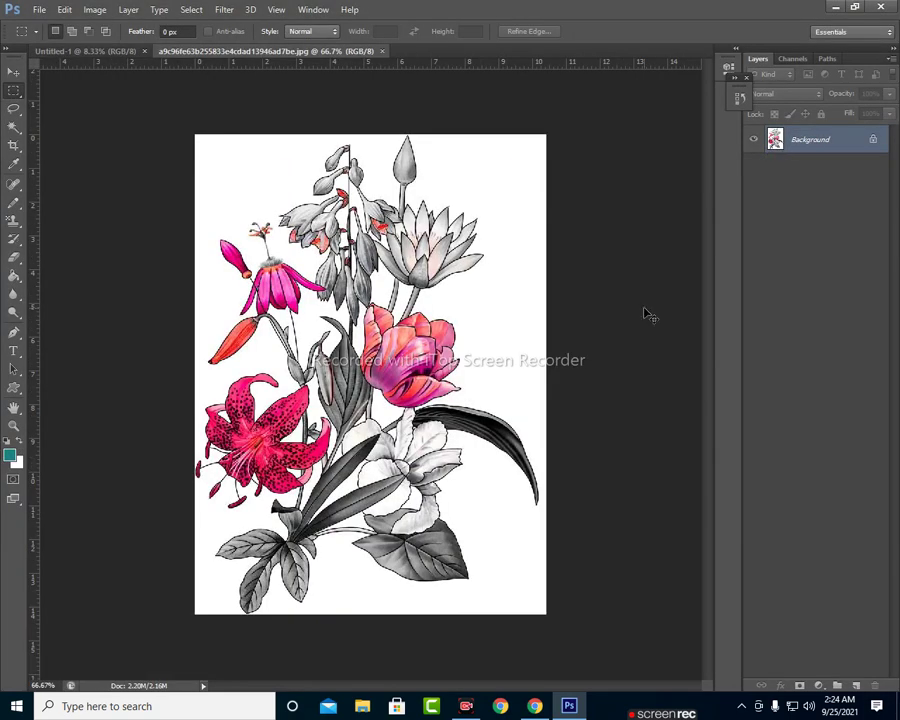
double_click(876, 141)
left_click(570, 226)
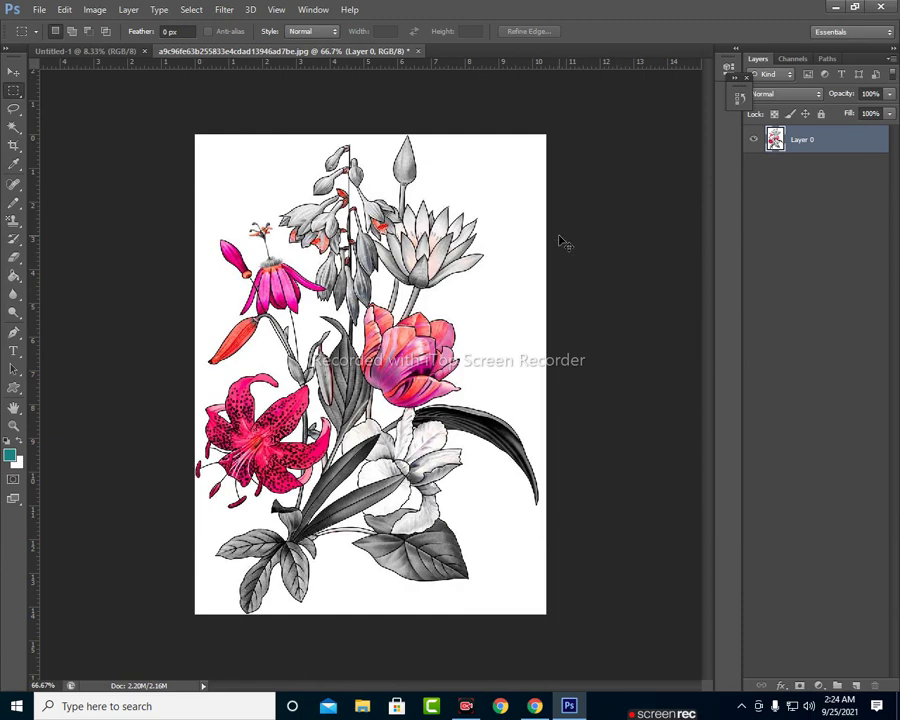
- Select the whole canvas, then close the flower document without saving changes
key("ctrl+a")
key("ctrl+w")
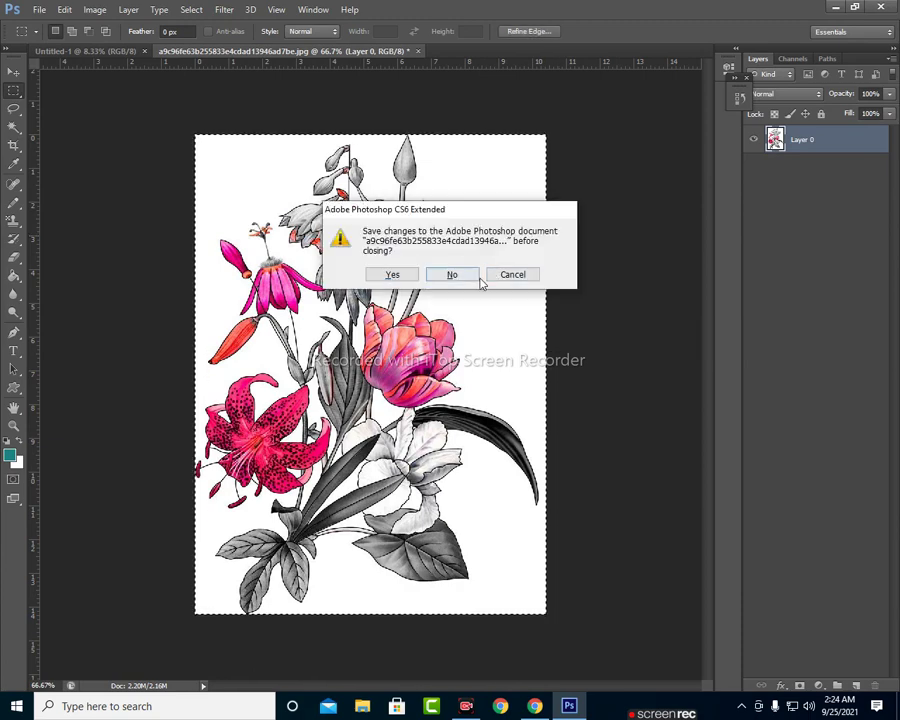
left_click(462, 273)
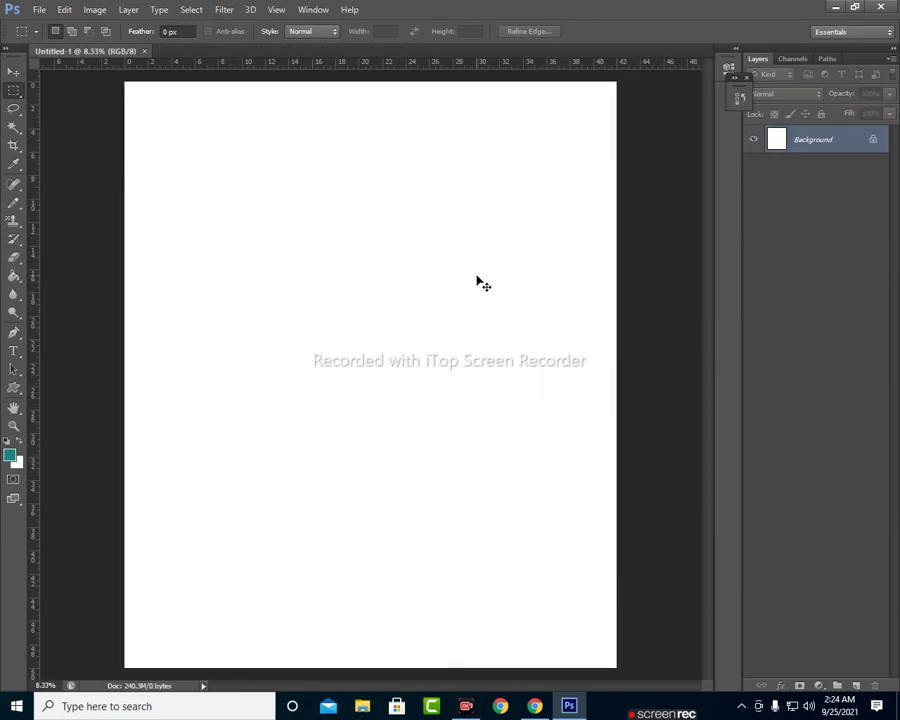
- Paste the flower image into Untitled-1 twice, undo both pastes, and return to the SABA DRESS folder
key("ctrl+v")
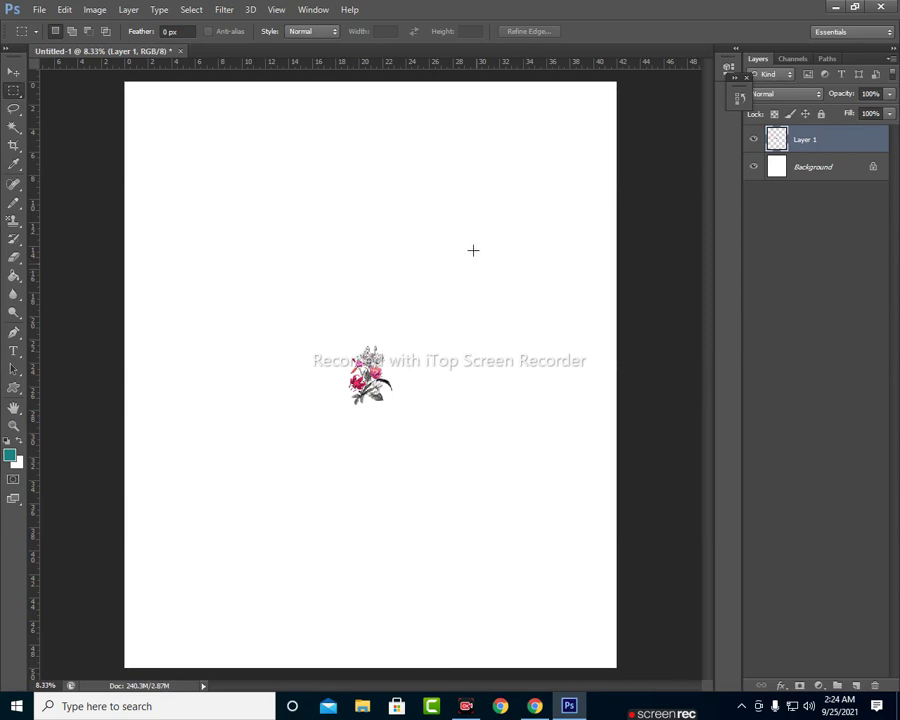
key("ctrl+z")
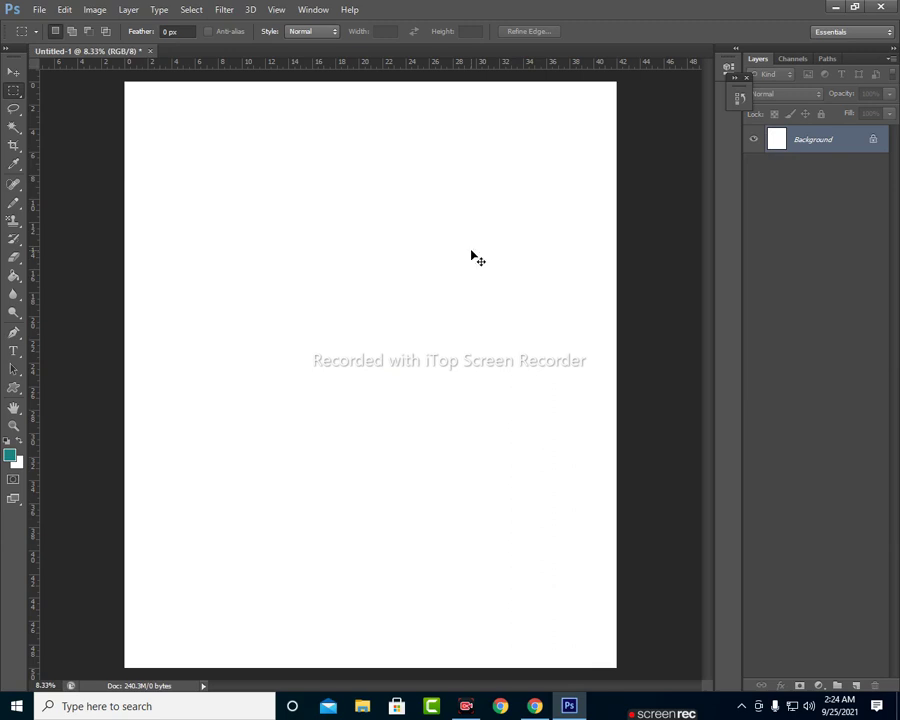
key("ctrl+v")
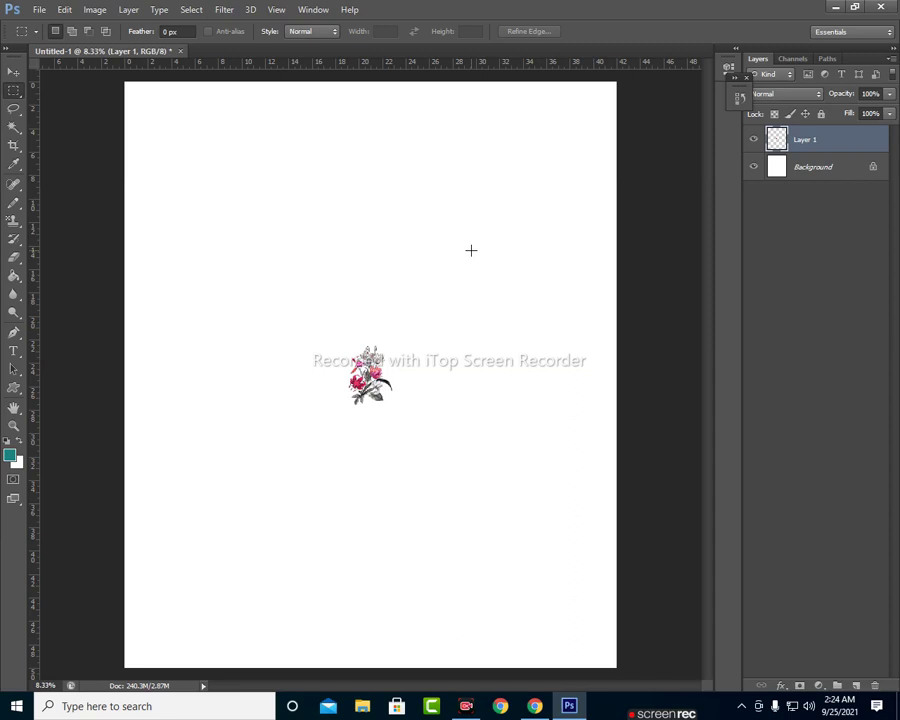
key("ctrl+z")
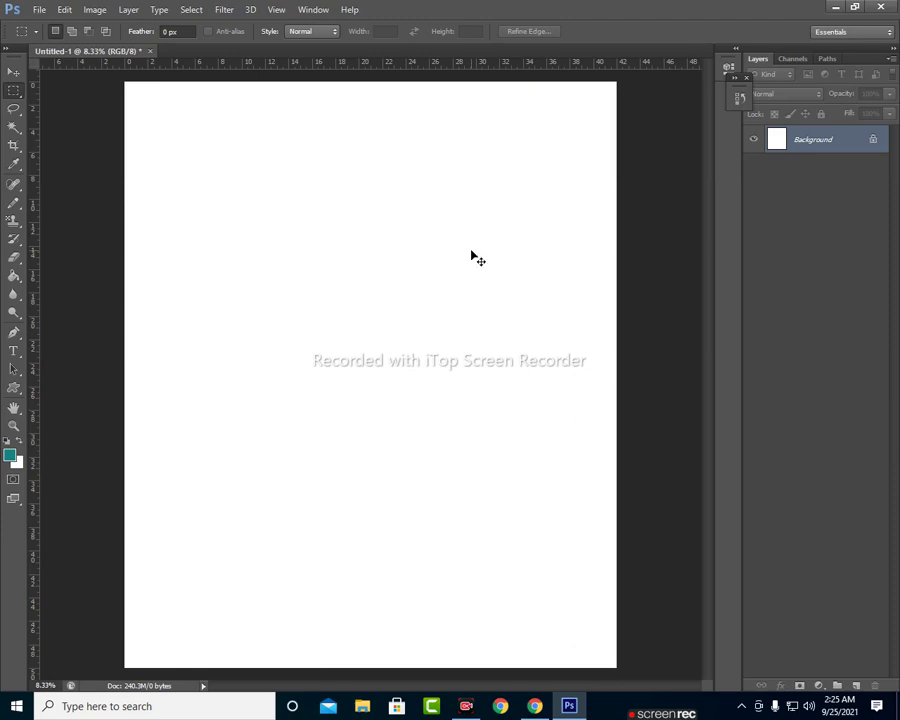
key("ctrl+o")
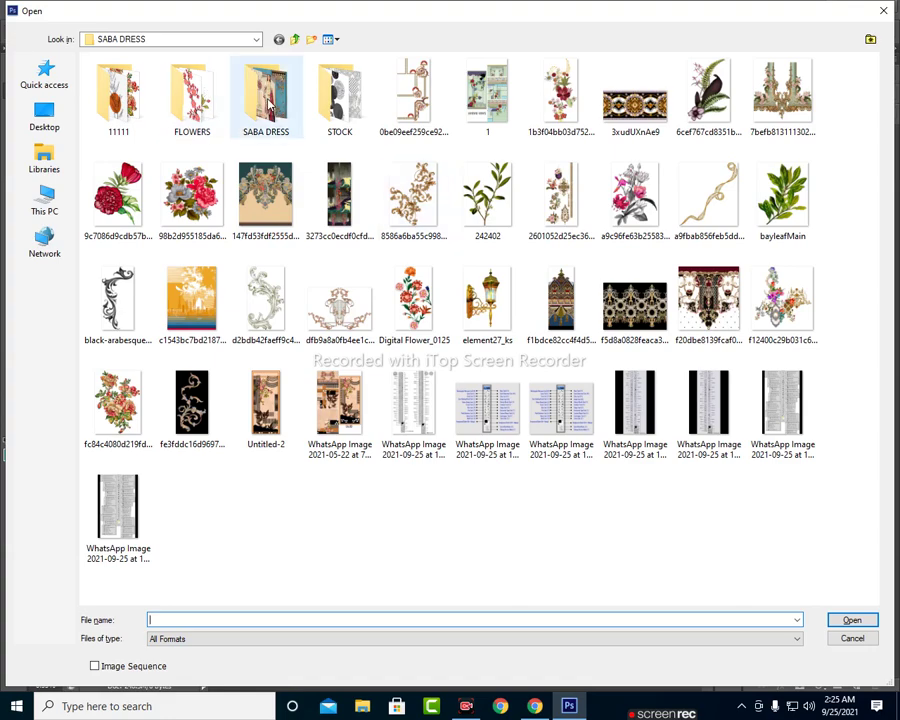
- Open the 2e5d floral motif sheet PNG from the FLOWERS folder
double_click(193, 104)
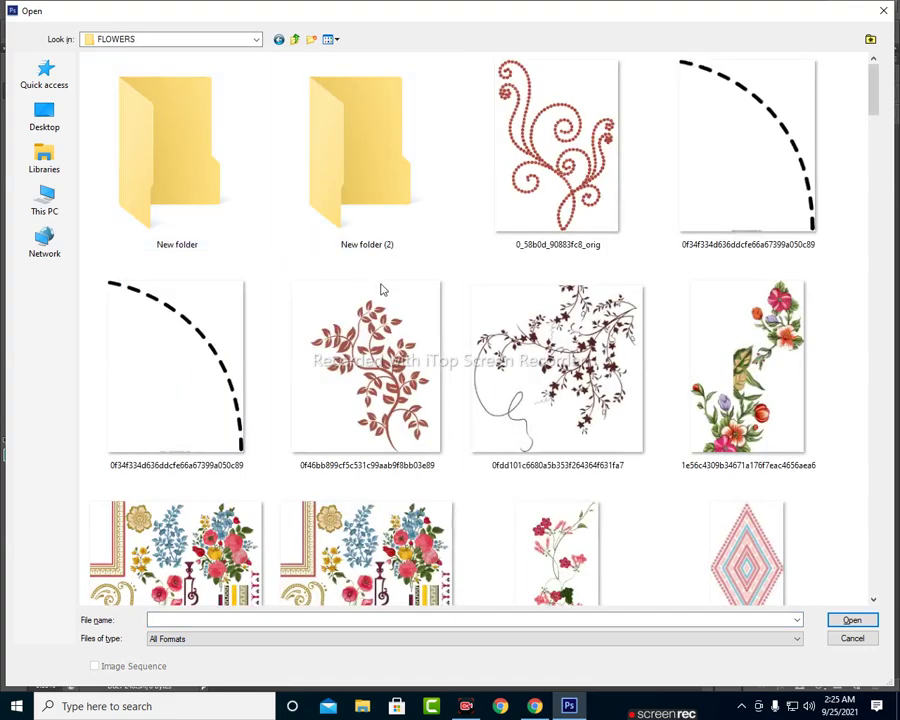
scroll(386, 293, "down", 3)
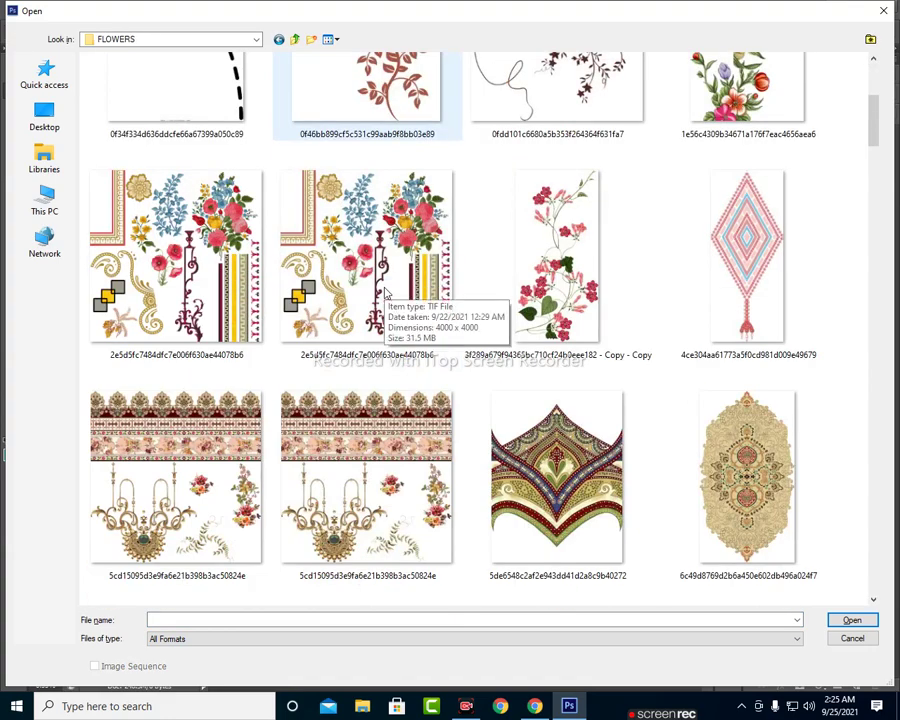
scroll(386, 293, "down", 3)
scroll(386, 293, "up", 6)
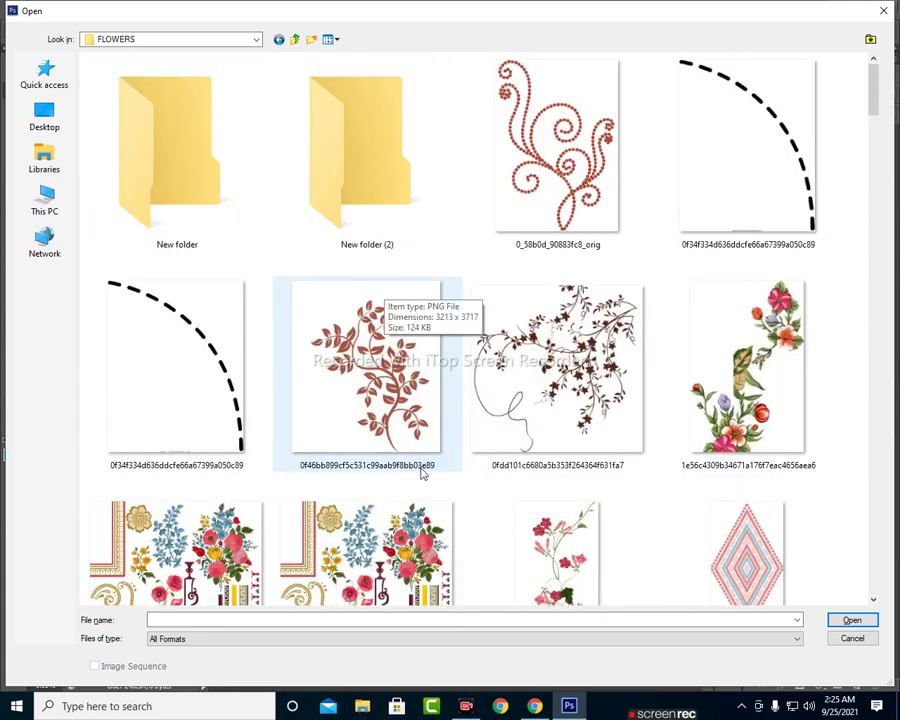
scroll(422, 474, "down", 3)
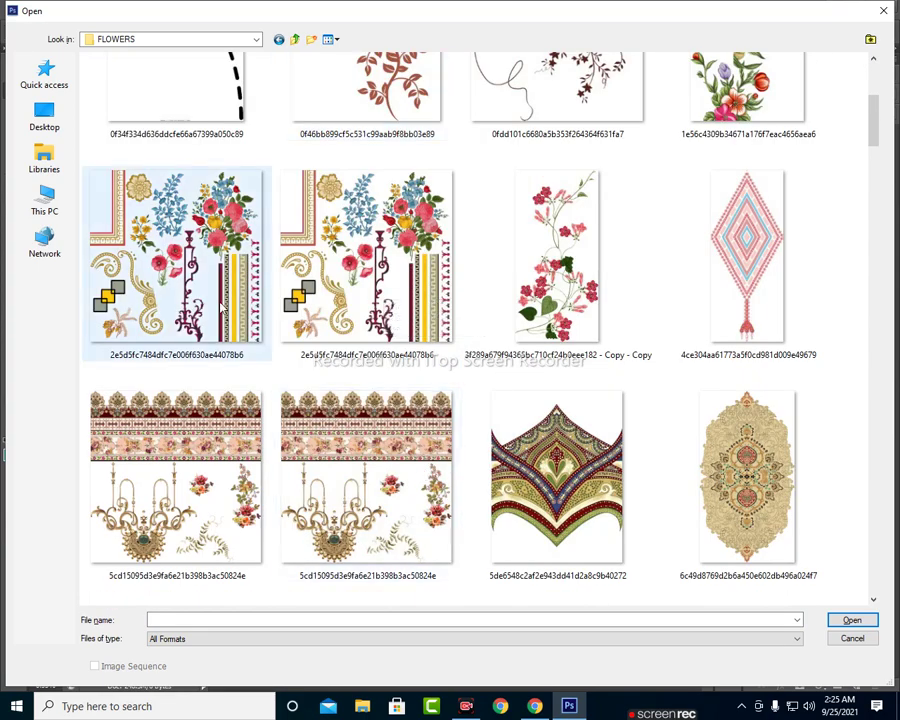
left_click(156, 216)
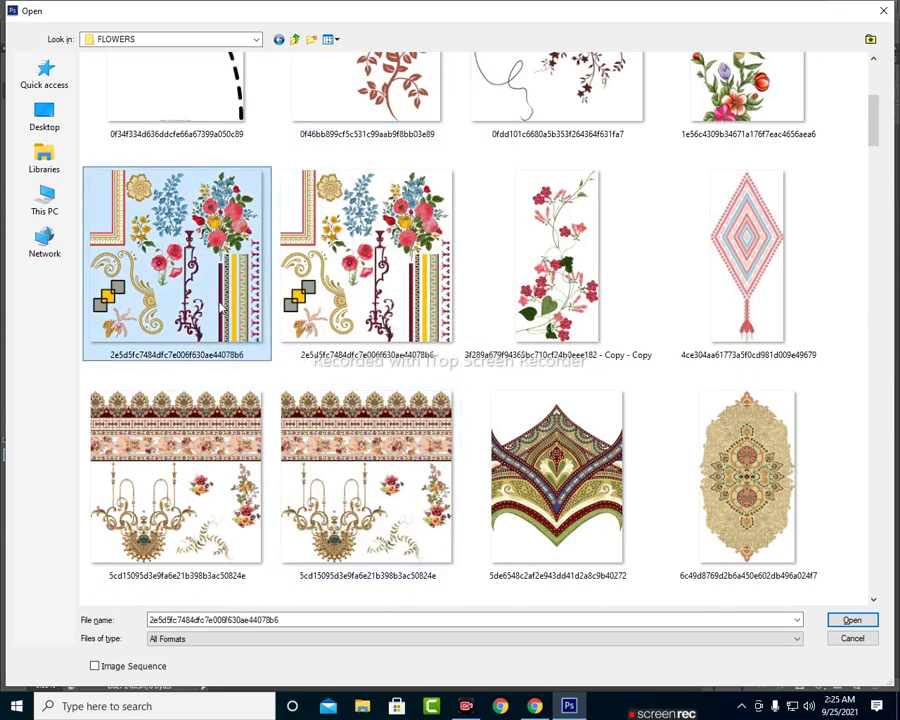
left_click(850, 620)
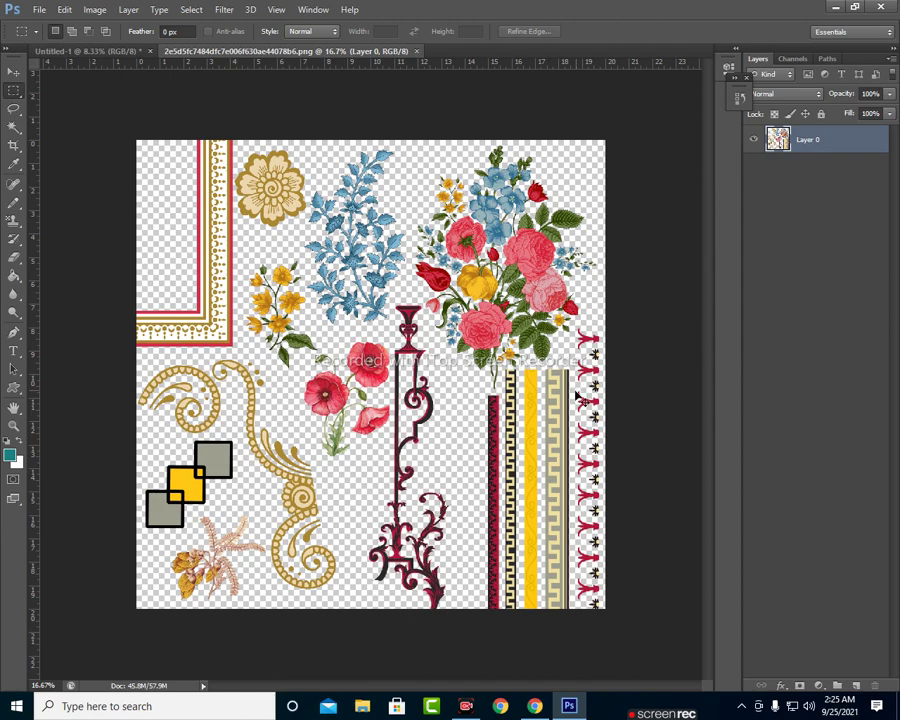
- Zoom in and out on the motif sheet, close it, and bring back the Open dialog
key("ctrl+plus")
key("ctrl+plus")
key("ctrl+plus")
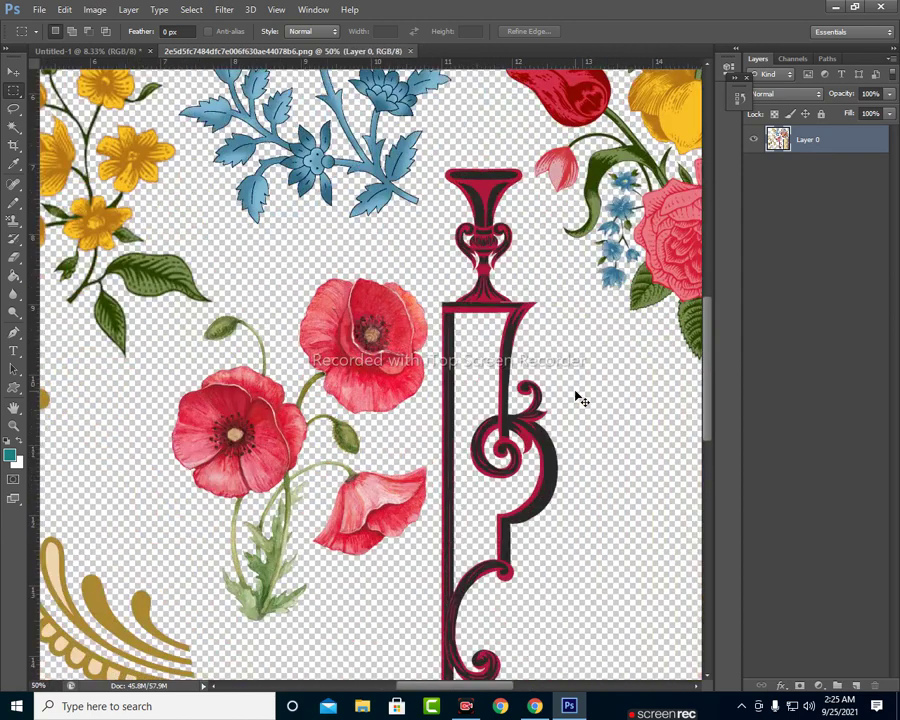
key("ctrl+minus")
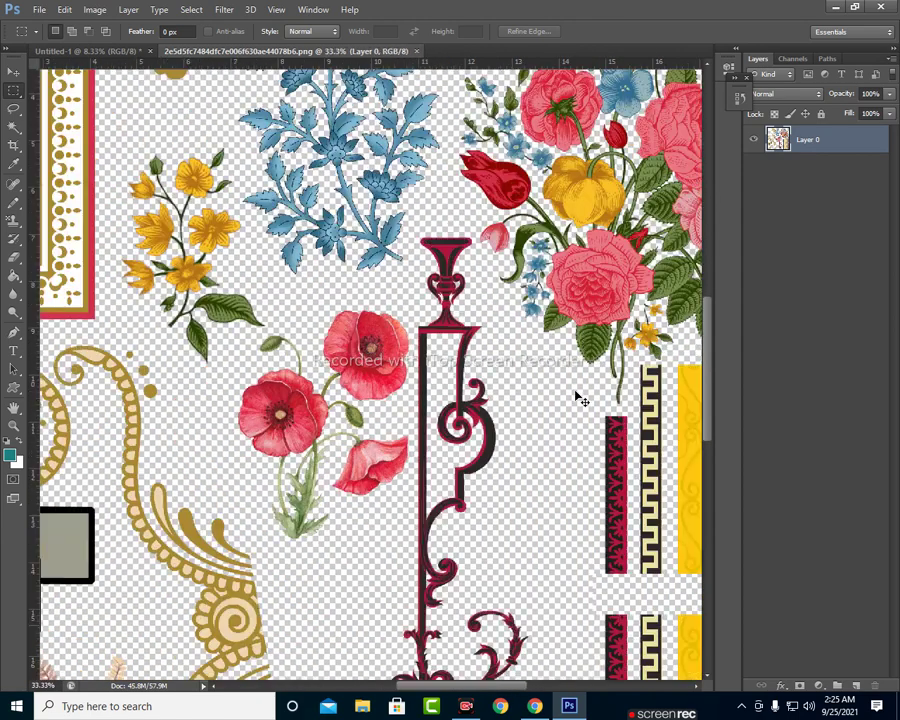
key("ctrl+minus")
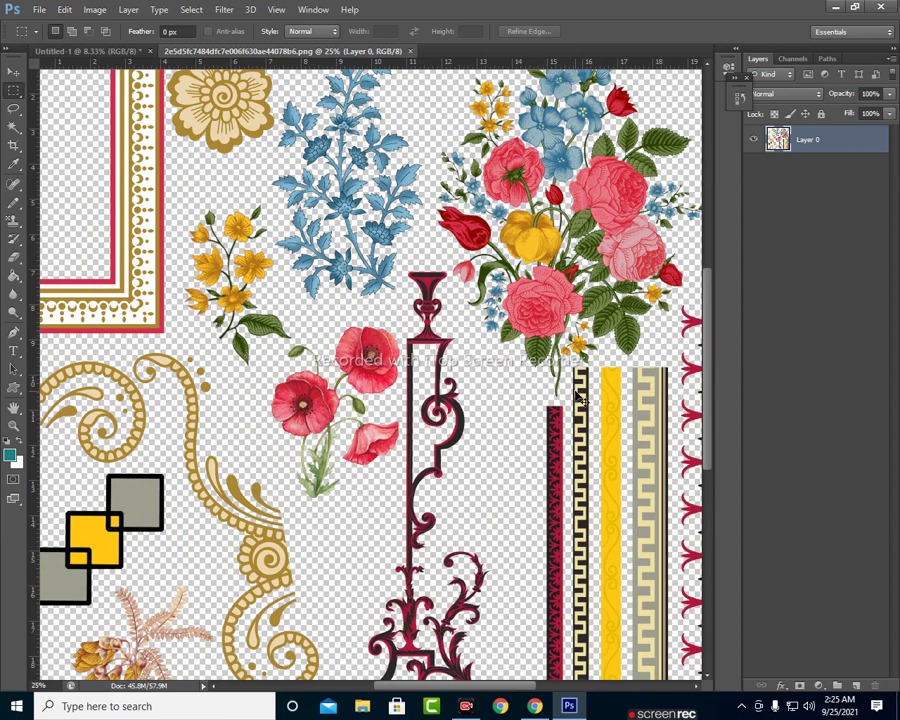
key("ctrl+w")
key("ctrl+o")
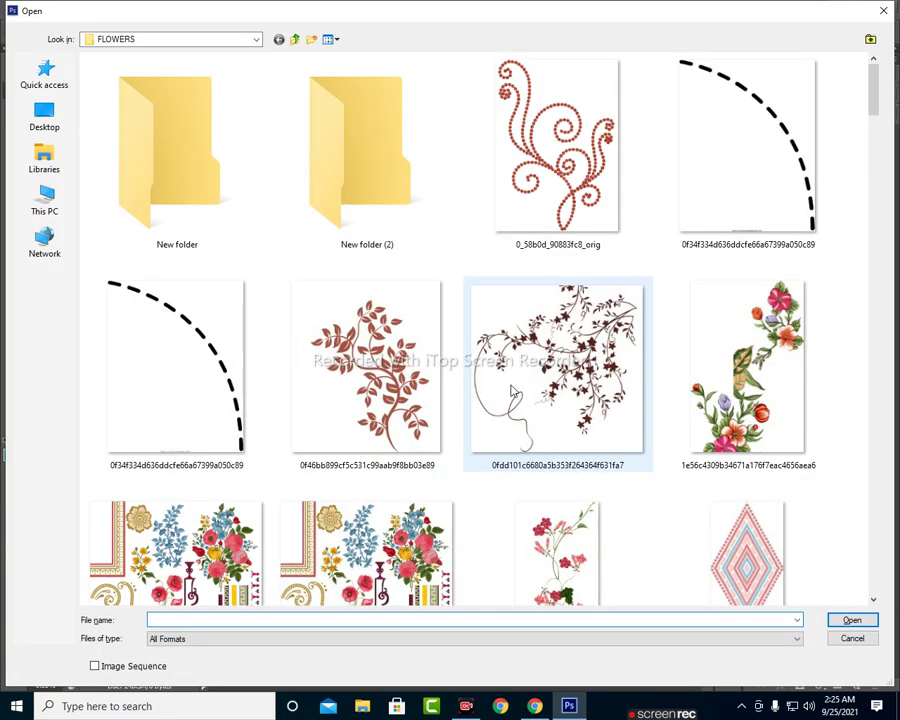
- Open the flowering vine JPG and convert its locked Background into Layer 0
scroll(511, 391, "down", 3)
scroll(511, 391, "up", 2)
left_click(754, 408)
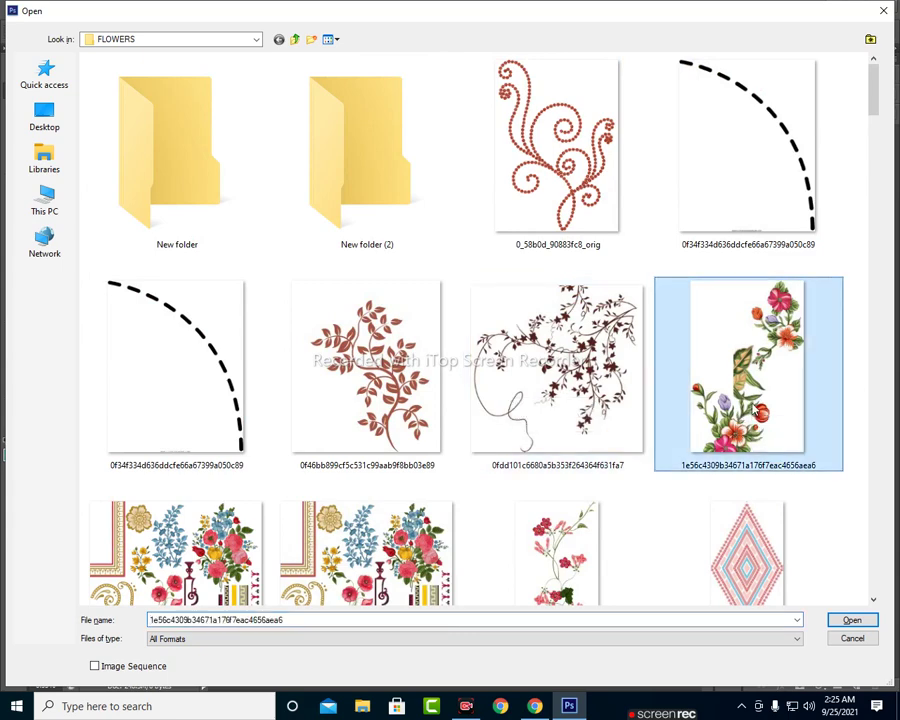
left_click(852, 623)
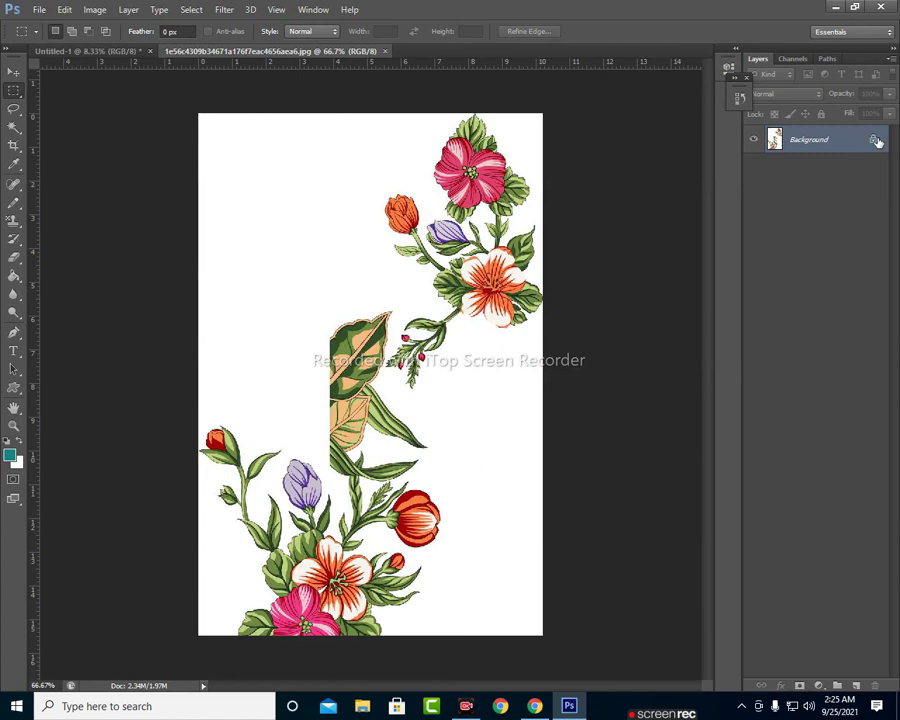
double_click(876, 141)
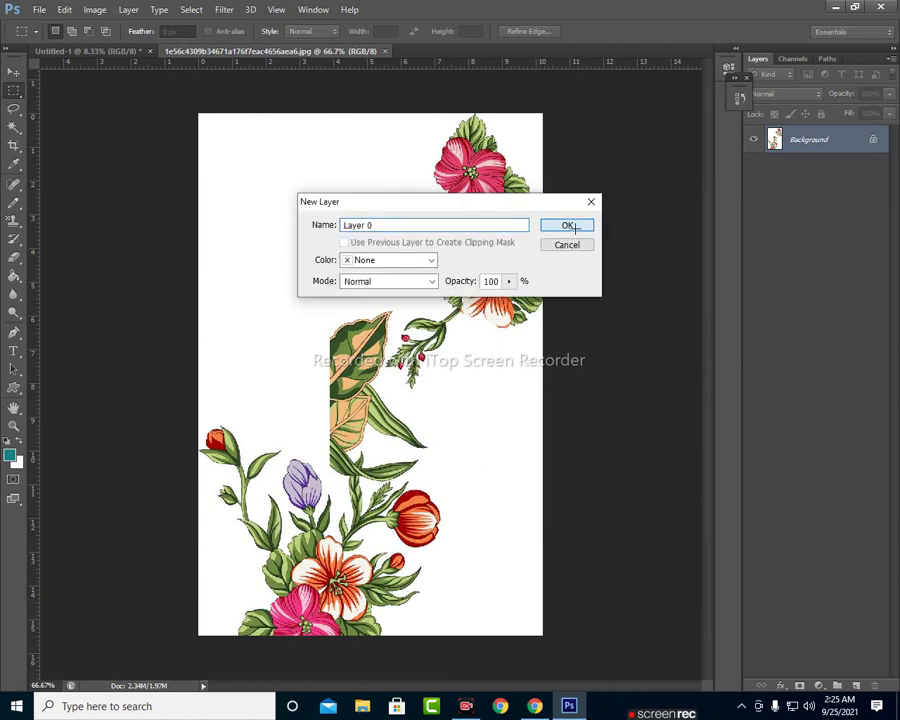
left_click(573, 229)
- Magic Wand-select the white background, delete it to transparency, and deselect
key("w")
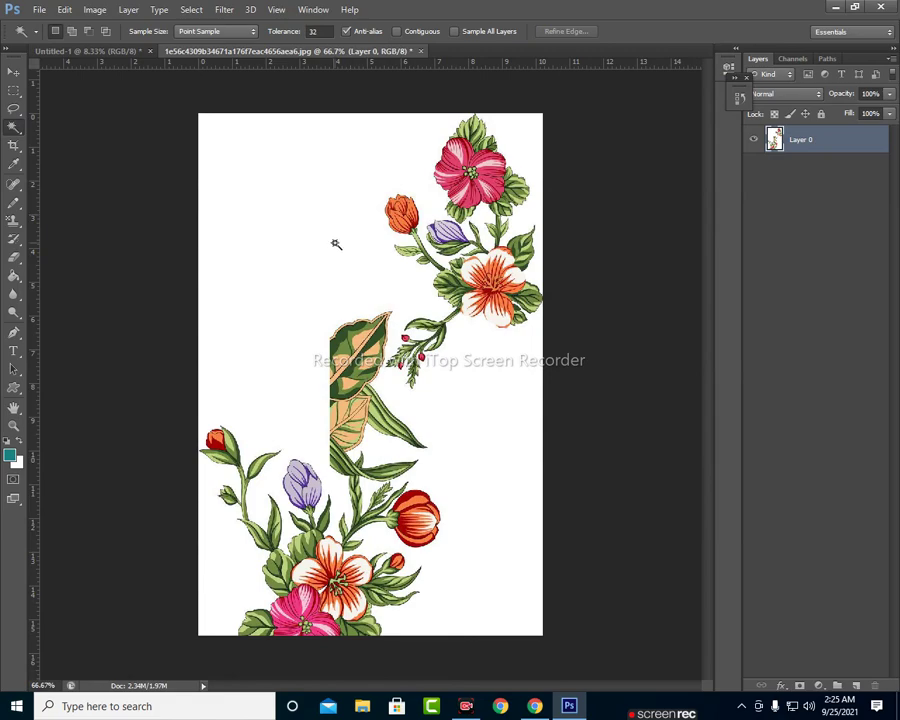
left_click(336, 244)
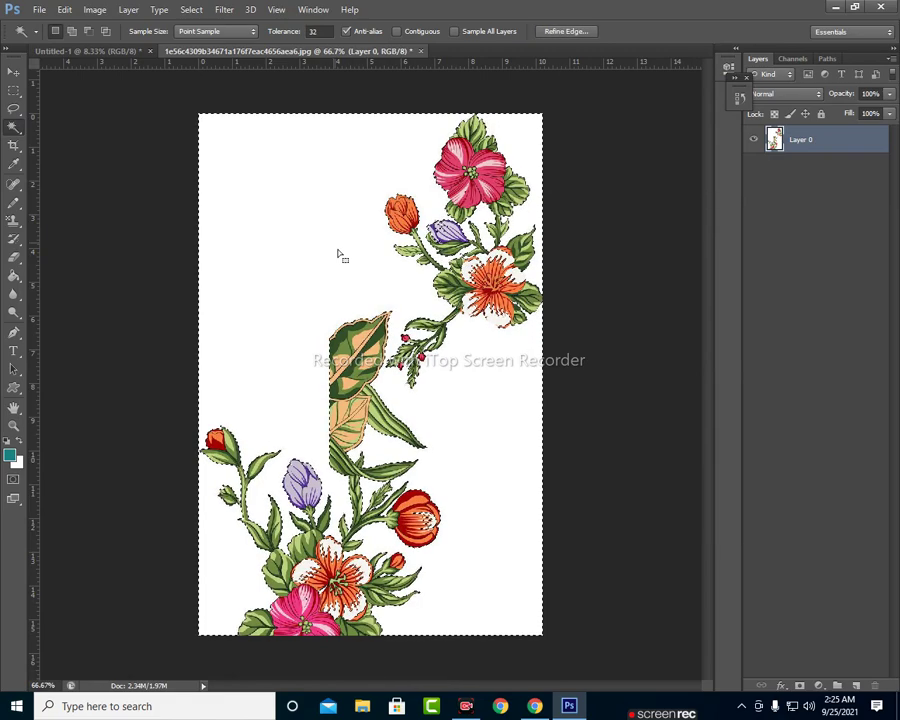
key("ctrl+plus")
key("ctrl+plus")
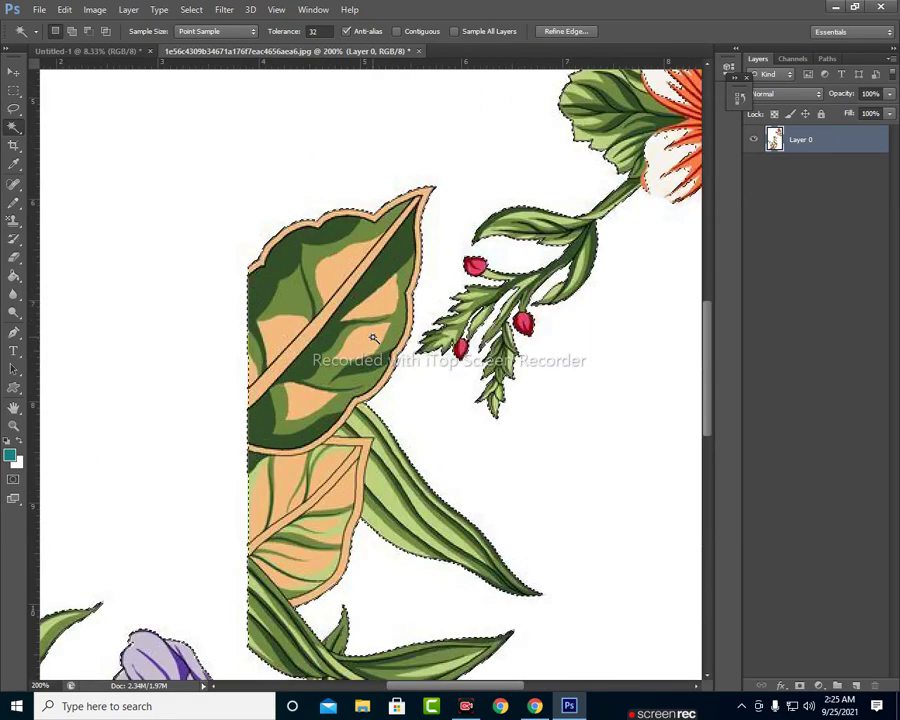
scroll(178, 524, "up", 5)
scroll(178, 524, "right", 3)
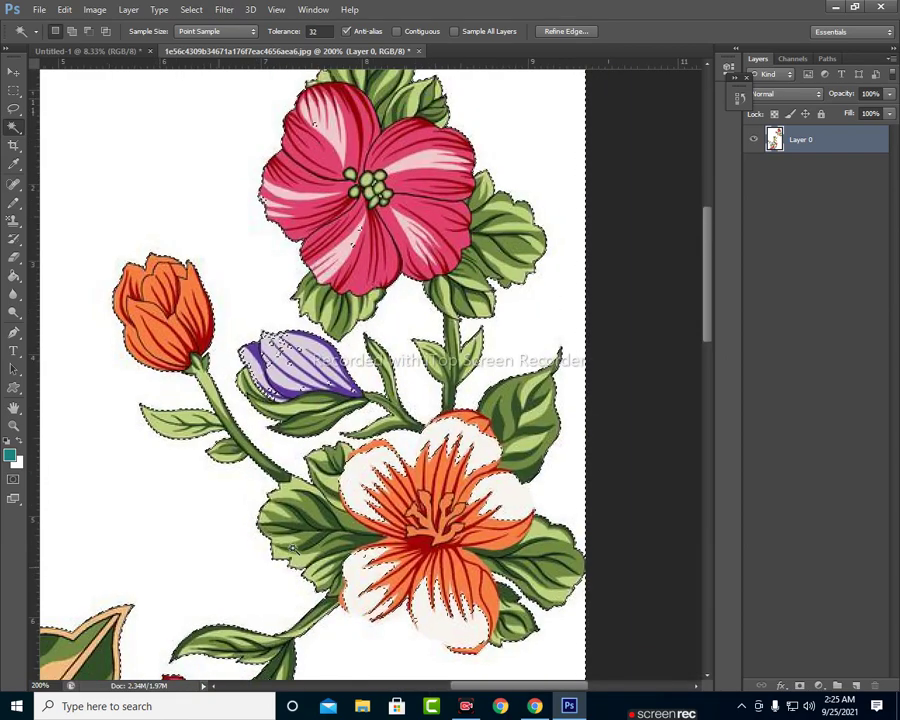
key("Delete")
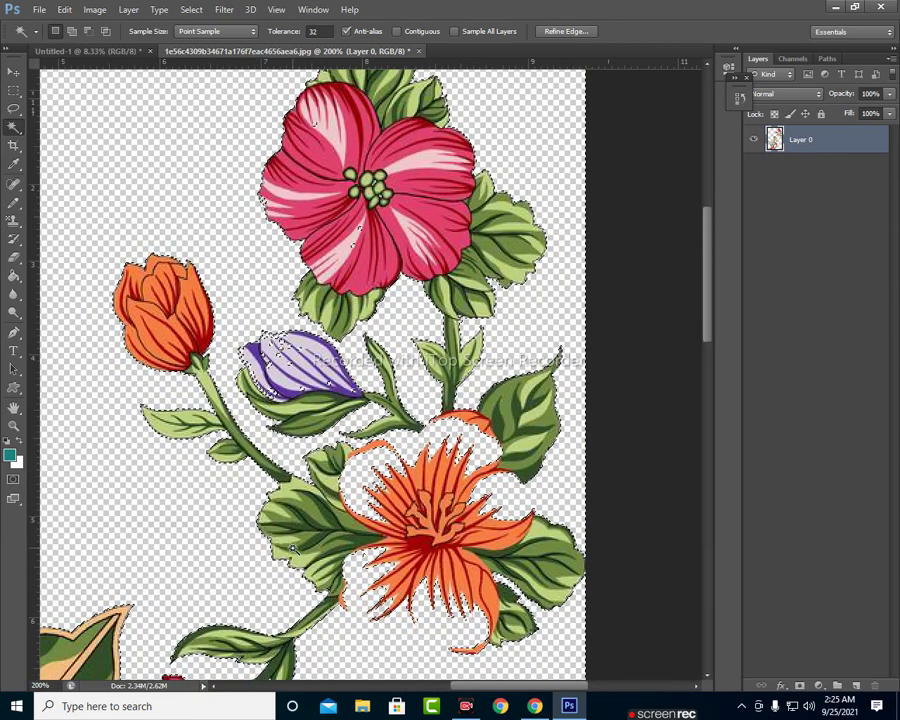
key("ctrl+d")
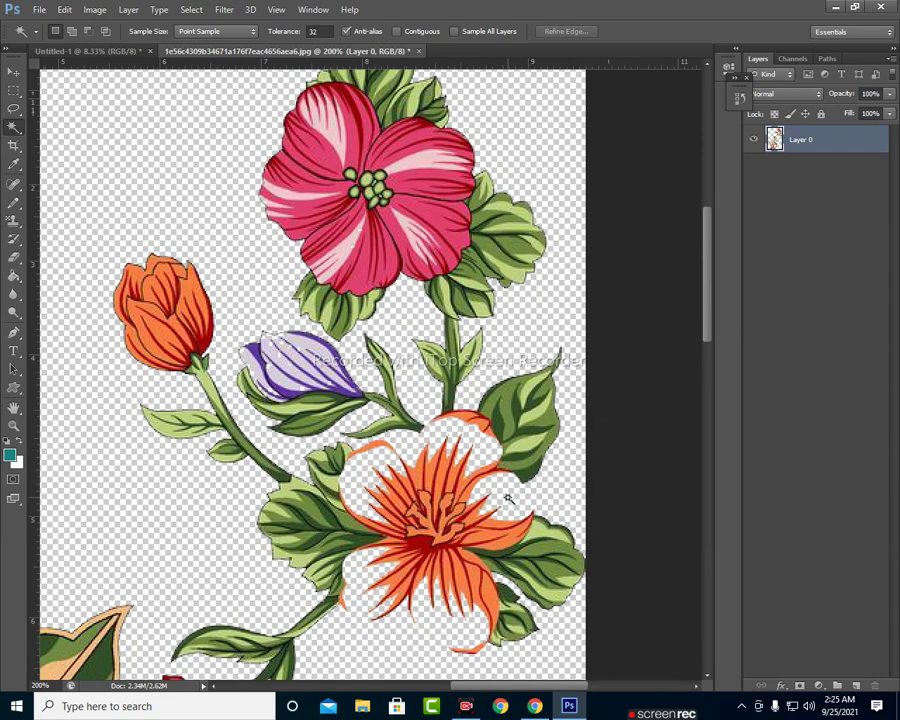
- With Contiguous on, select the remaining white background areas and delete them
left_click(396, 32)
left_click(493, 316)
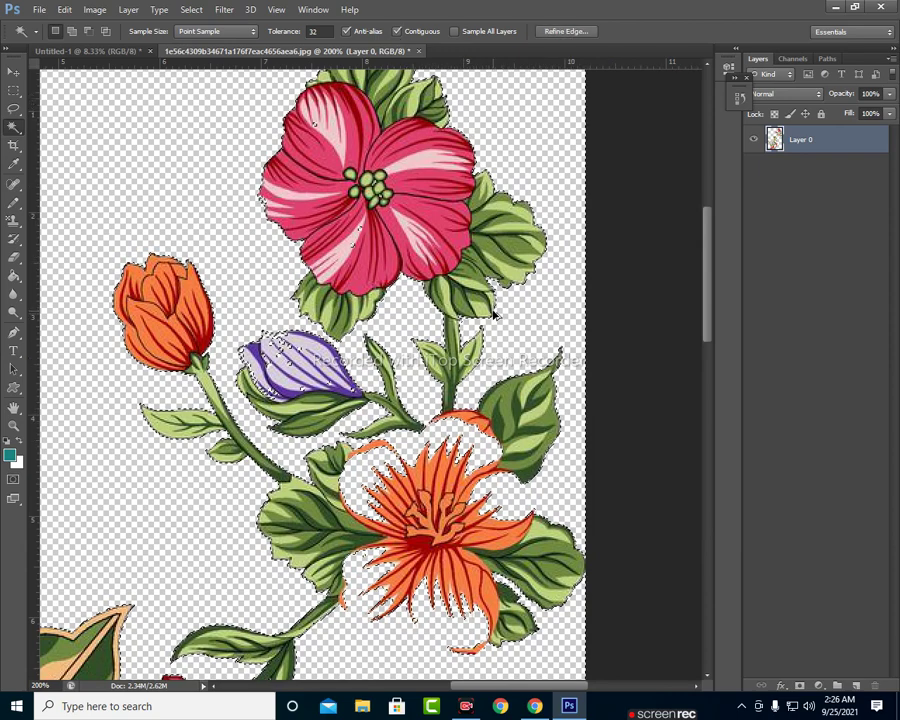
key("ctrl+BackSpace")
left_click(517, 340)
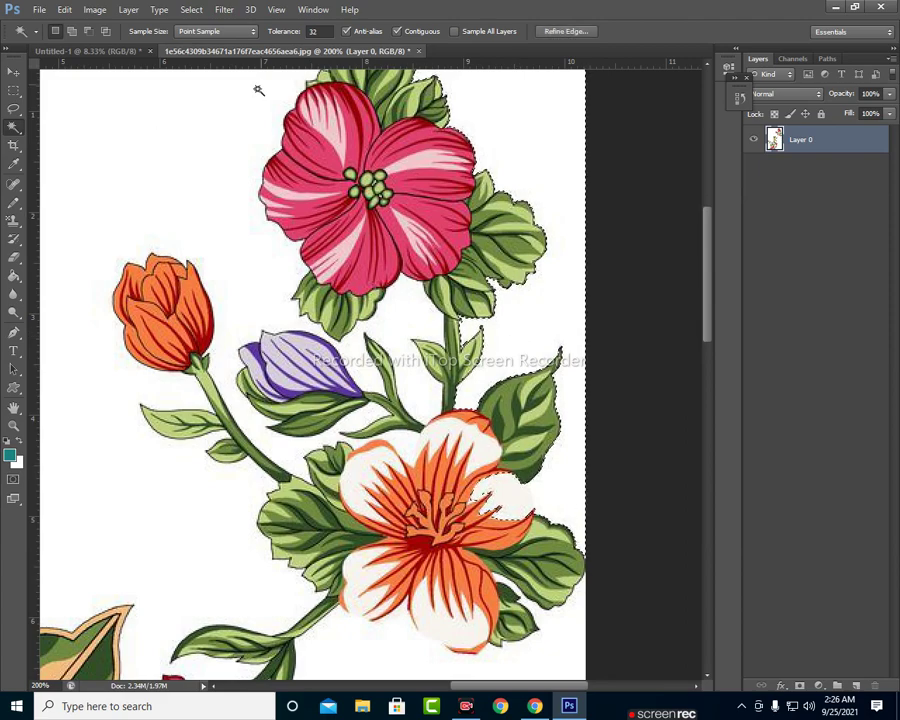
left_click(211, 128, "shift")
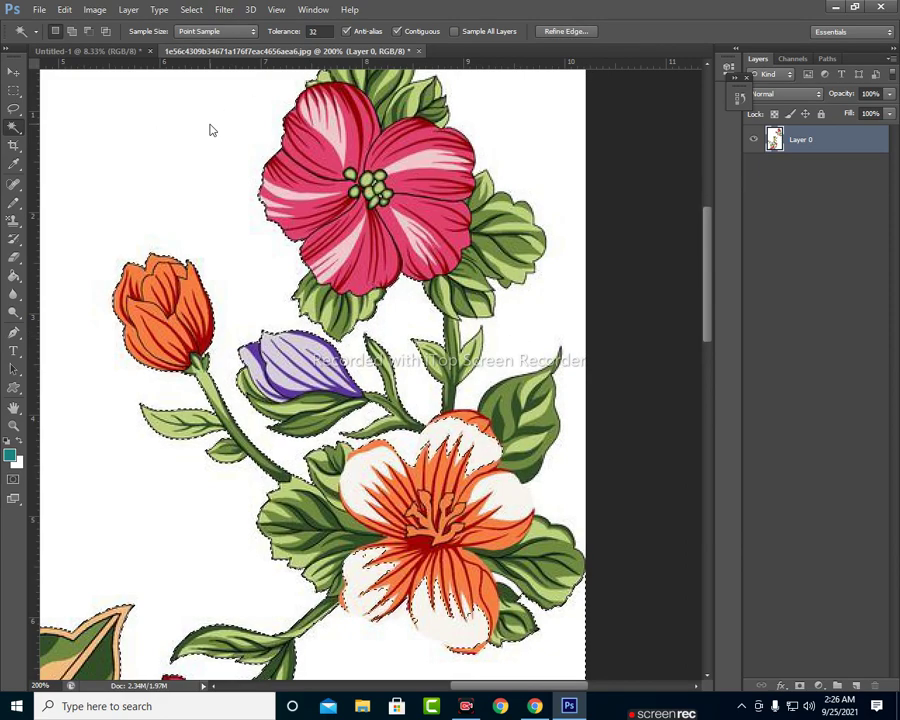
key("Delete")
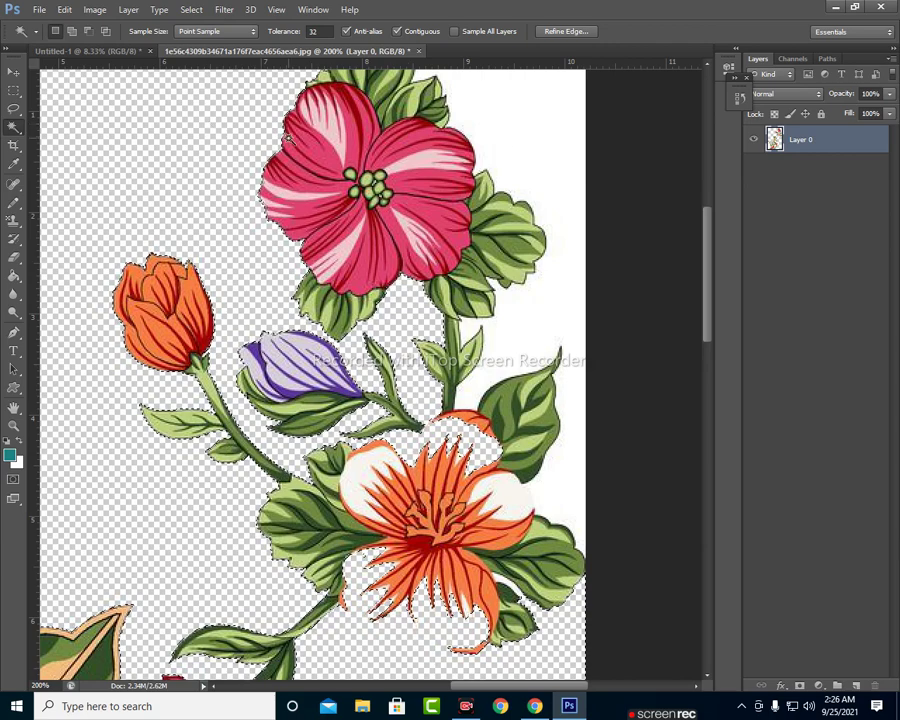
- Check the cleaned flowers on transparency, deselect, and zoom in with the Lasso tool
scroll(471, 277, "up", 5)
scroll(471, 277, "right", 3)
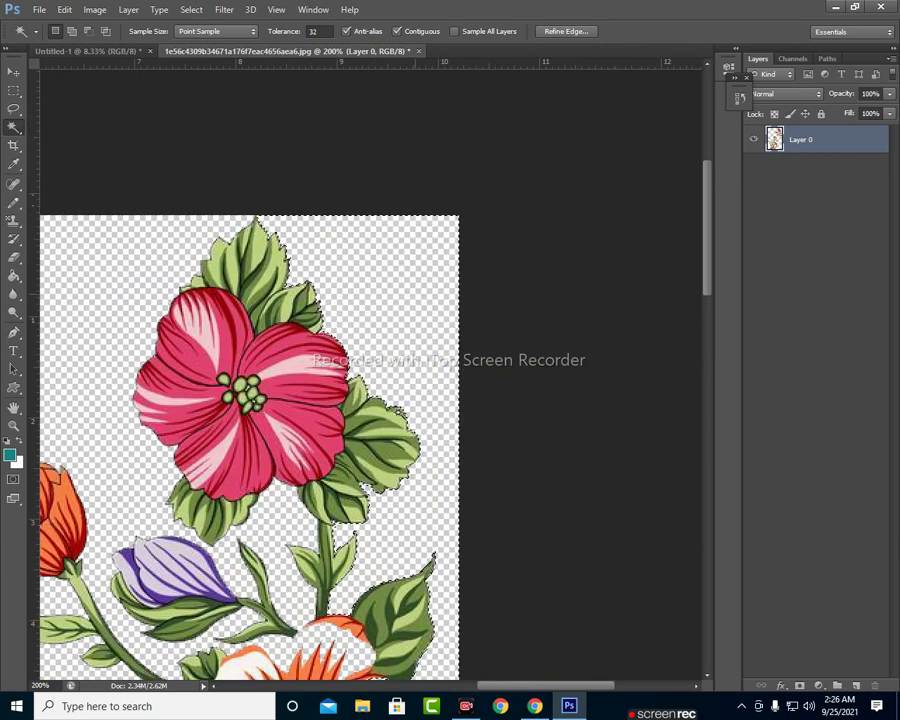
scroll(360, 420, "down", 10)
scroll(360, 420, "left", 3)
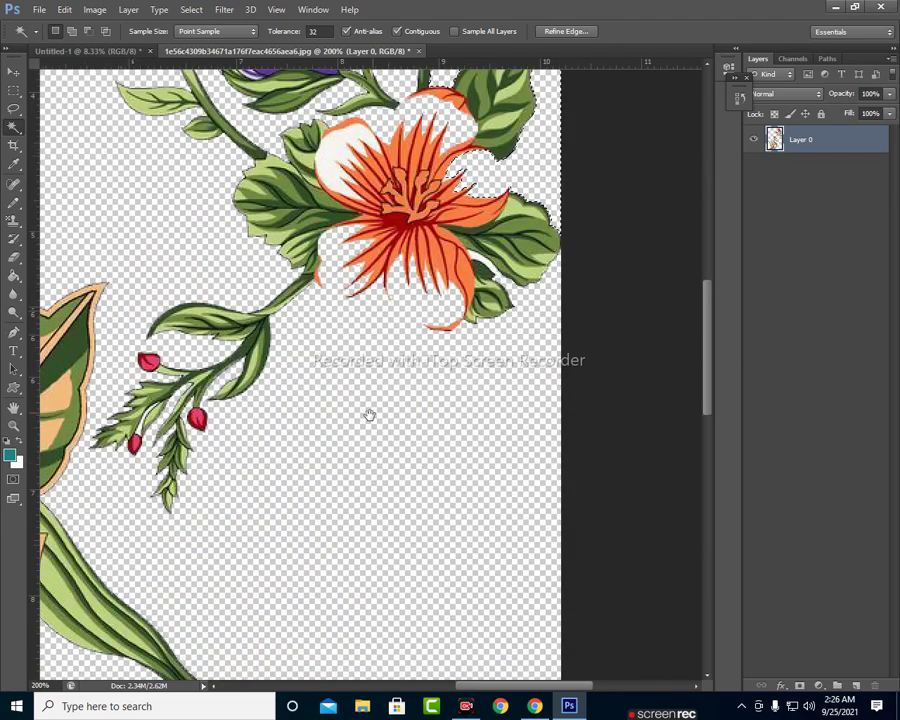
scroll(370, 650, "up", 5)
key("ctrl+d")
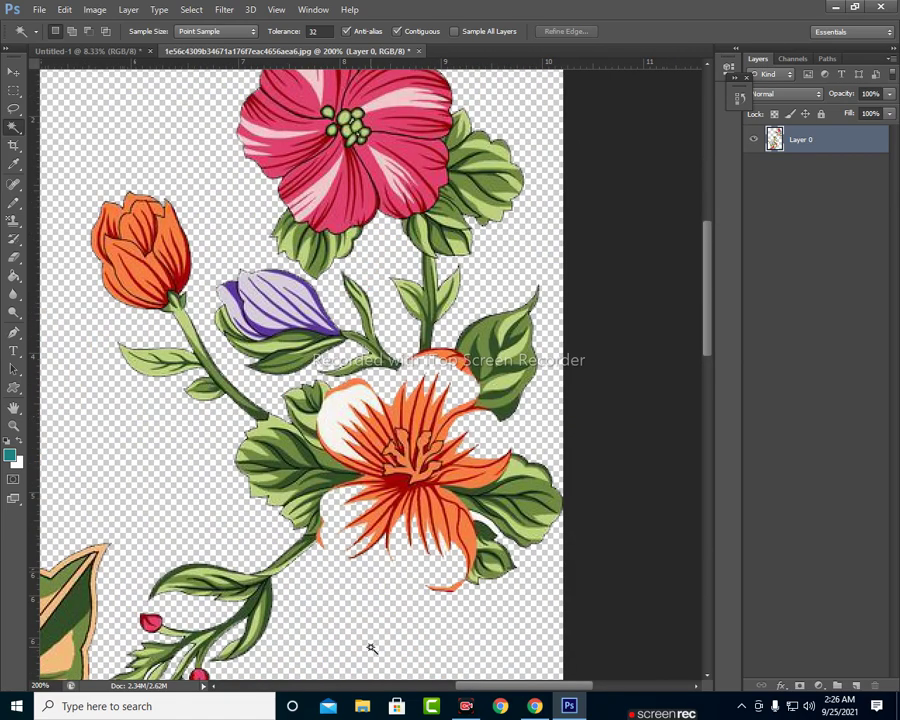
key("l")
key("ctrl+plus")
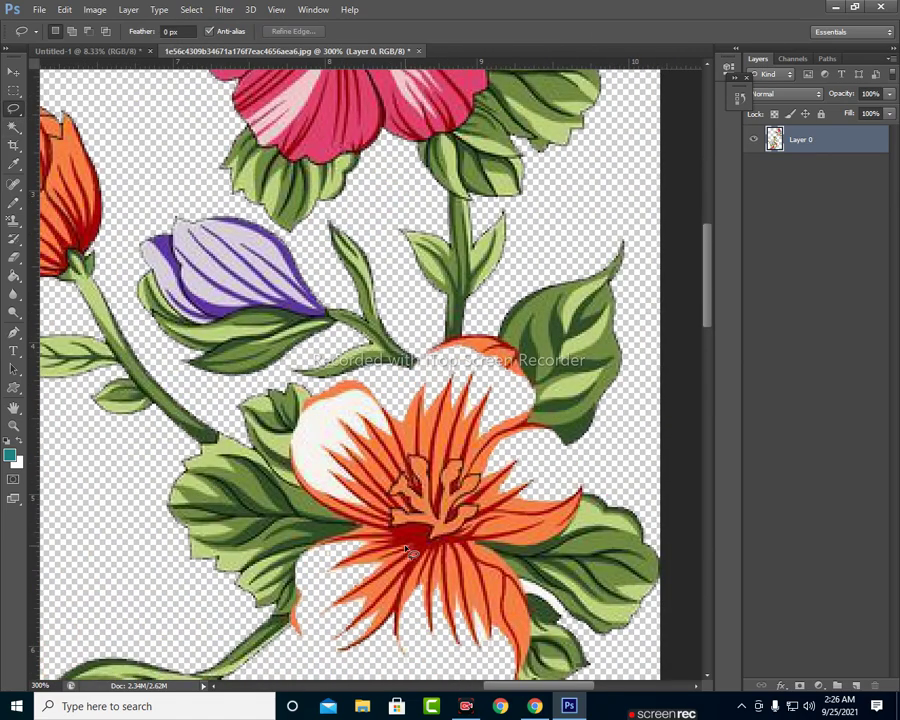
- Lasso the flower bunch without the large leaf, copy it to a new layer, and close the image unsaved
key("ctrl+minus")
key("ctrl+minus")
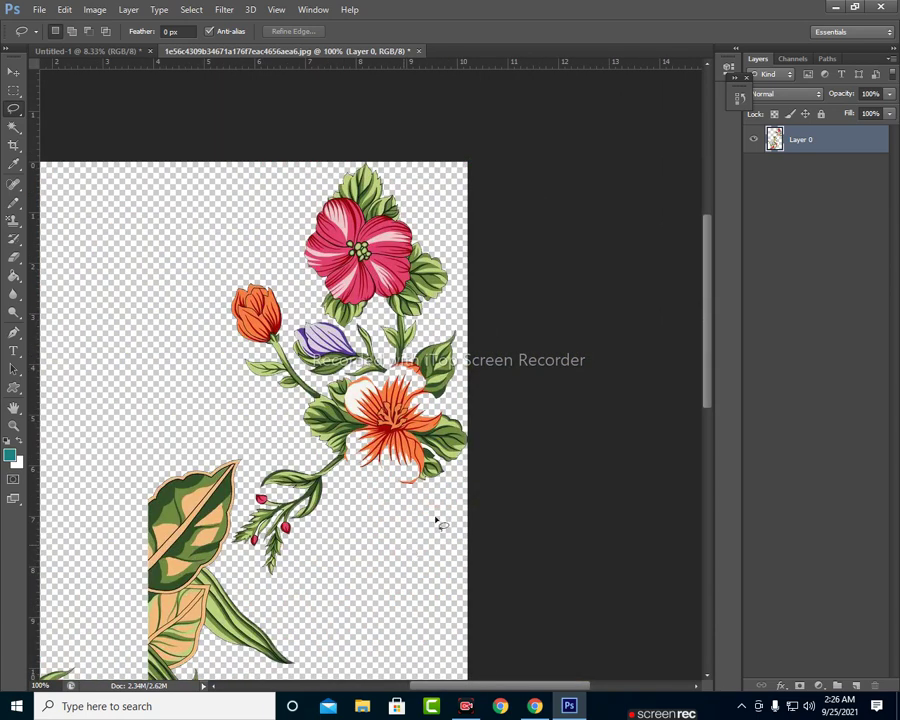
mouse_move(245, 162)
left_mouse_down()
mouse_move(262, 466)
mouse_move(233, 538)
left_mouse_up()
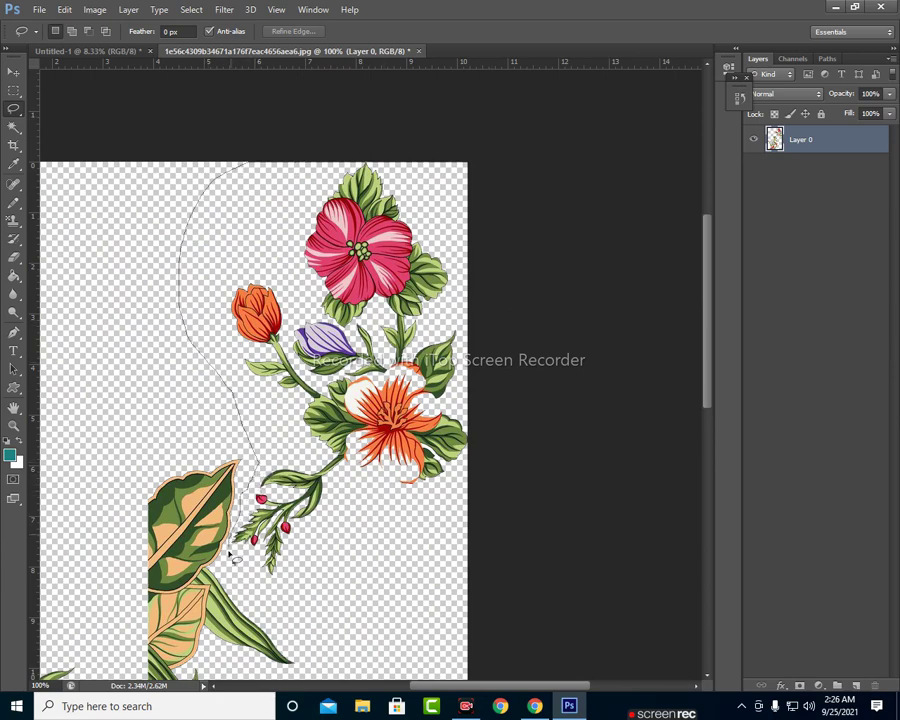
mouse_move(233, 538)
left_mouse_down()
mouse_move(537, 430)
mouse_move(476, 262)
left_mouse_up()
key("ctrl+j")
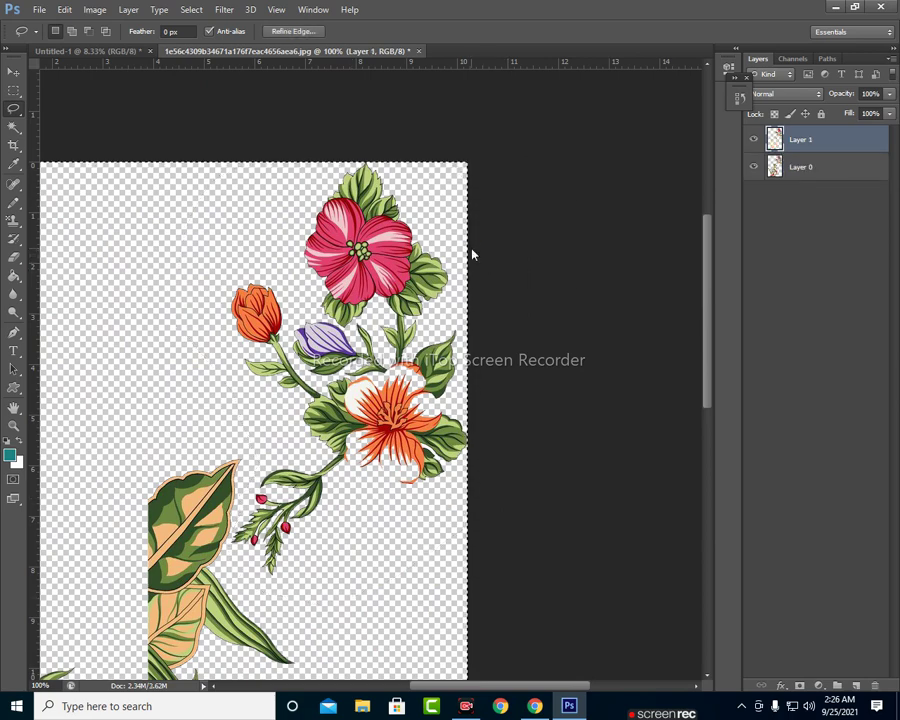
key("ctrl+w")
left_click(451, 276)
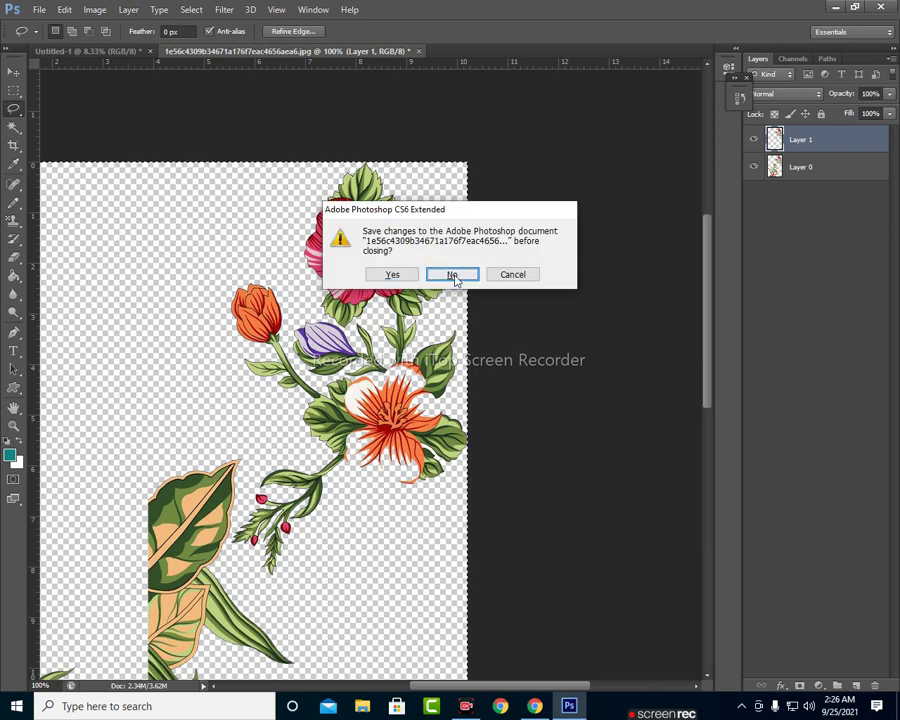
- Paste the flower bunch into Untitled-1 and enlarge it with Free Transform
key("ctrl+v")
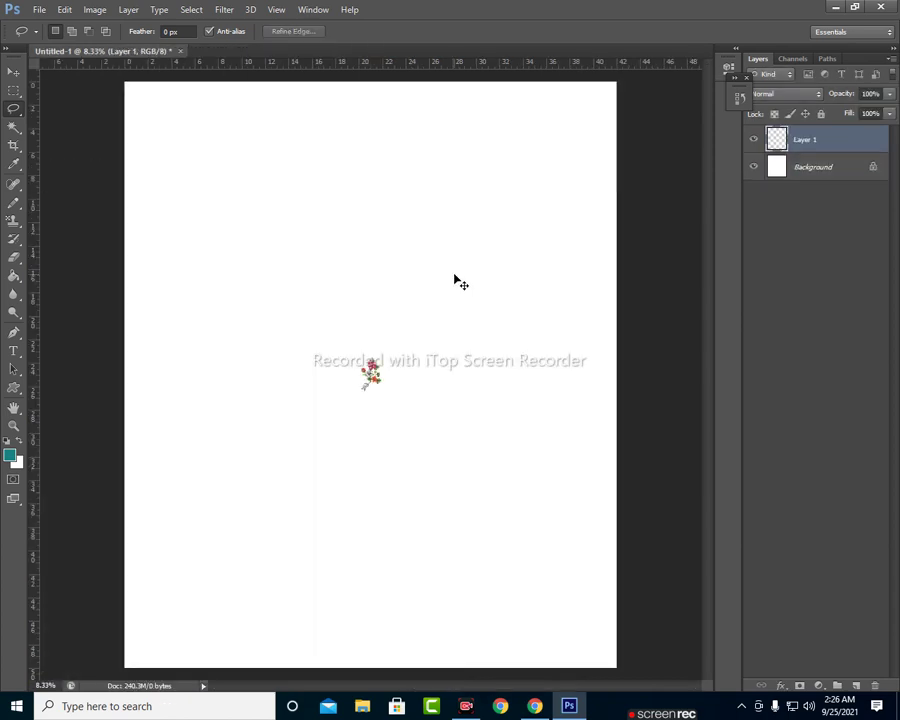
key("ctrl+t")
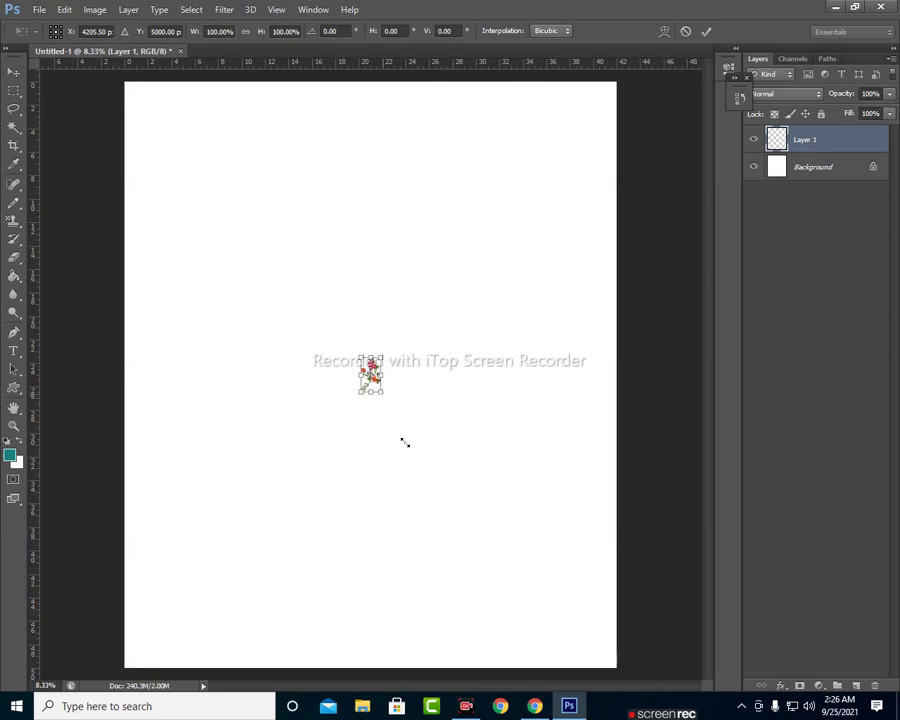
left_click_drag(405, 443, 420, 467)
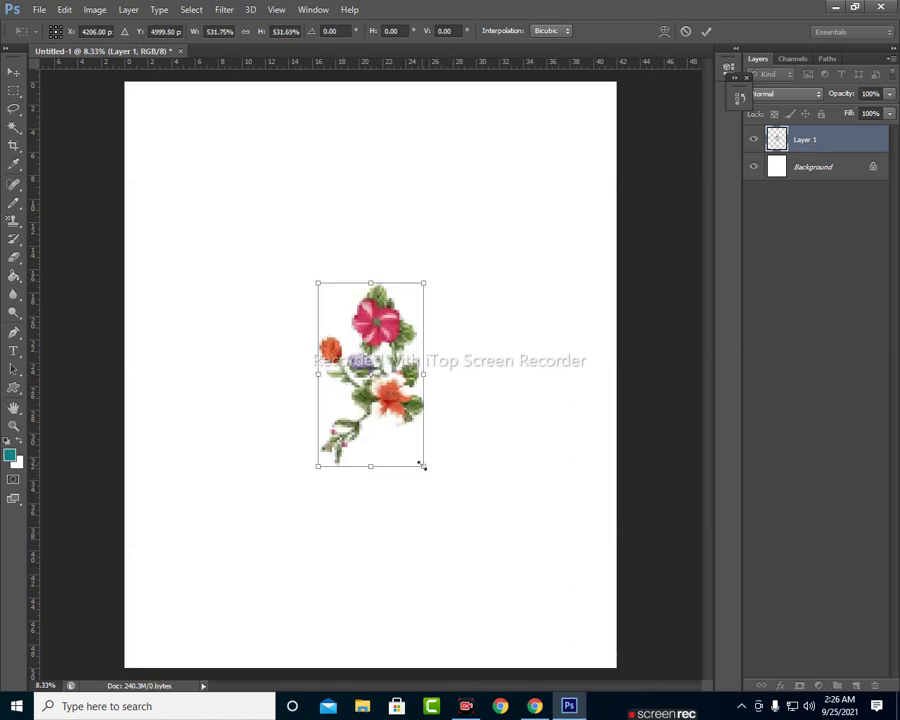
key("Return")
key("l")
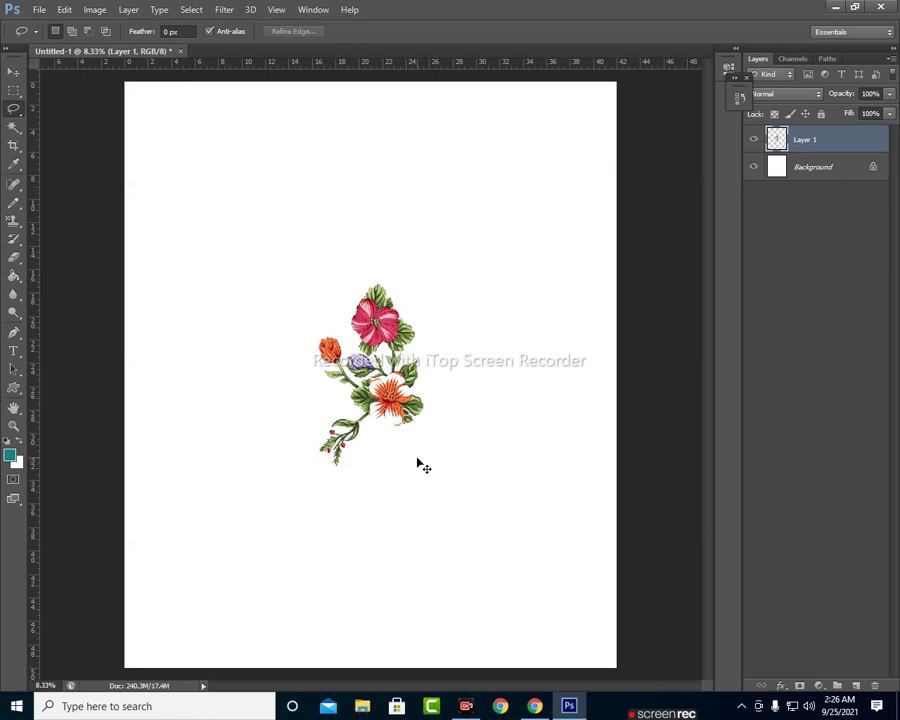
scroll(420, 465, "up", 1)
scroll(420, 465, "up", 1)
scroll(420, 465, "up", 1)
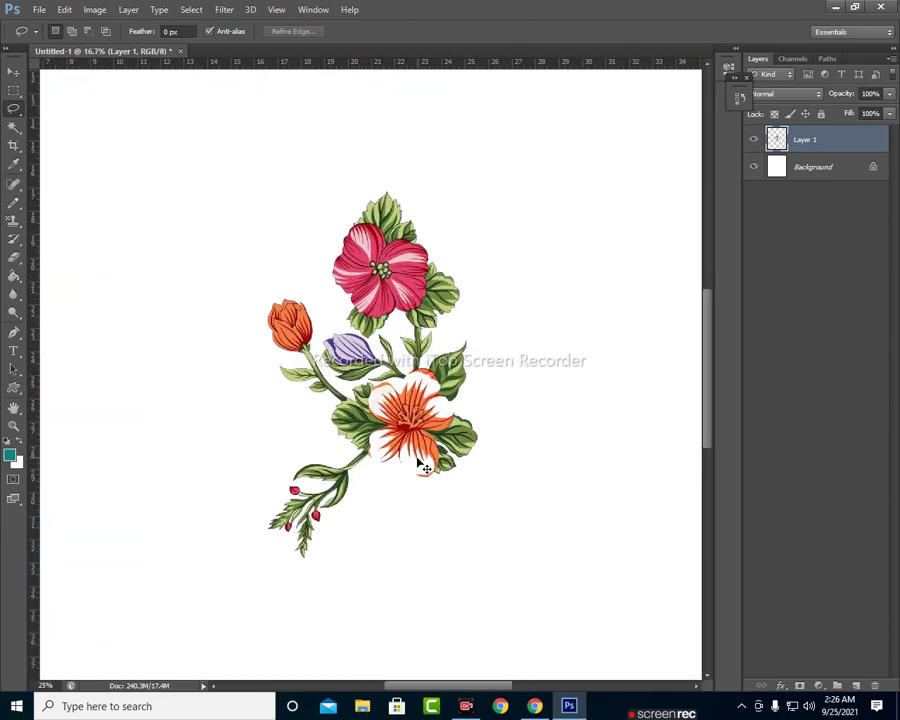
key("ctrl+plus")
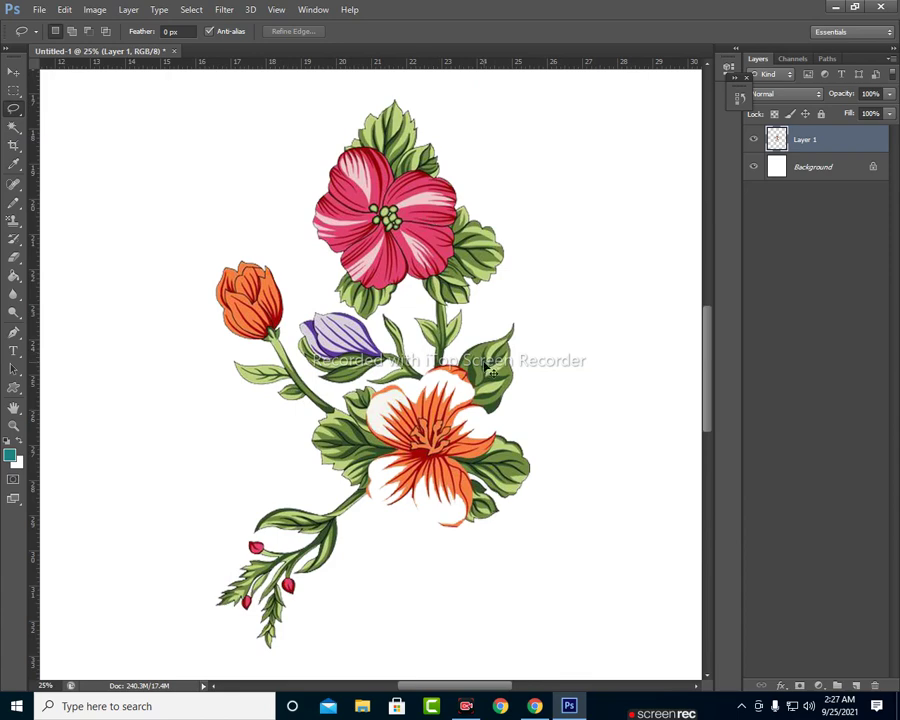
key("ctrl+u")
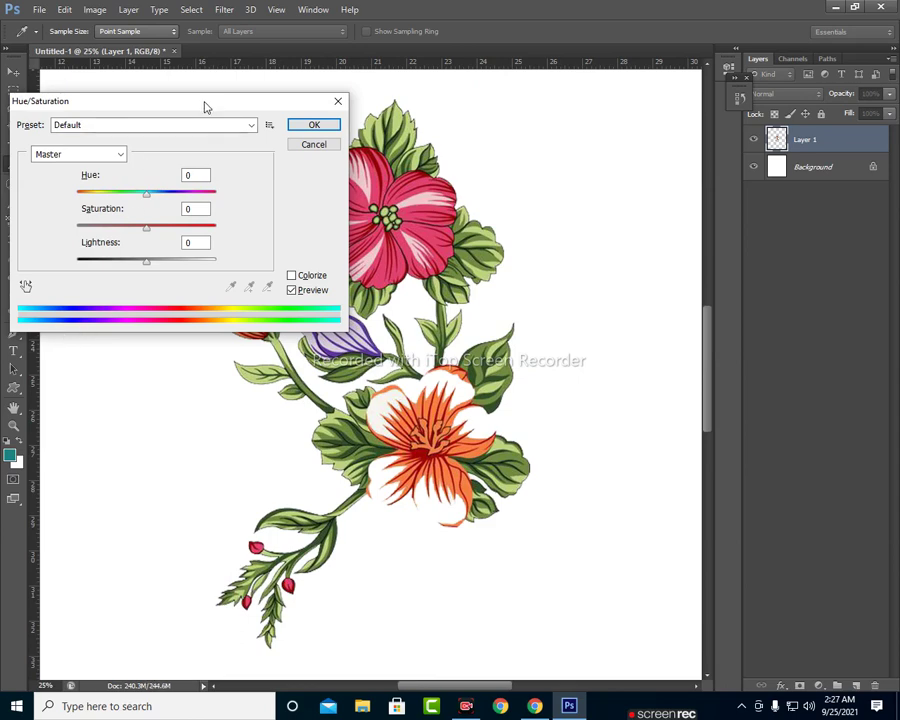
mouse_move(205, 106)
left_mouse_down()
mouse_move(762, 128)
mouse_move(762, 108)
left_mouse_up()
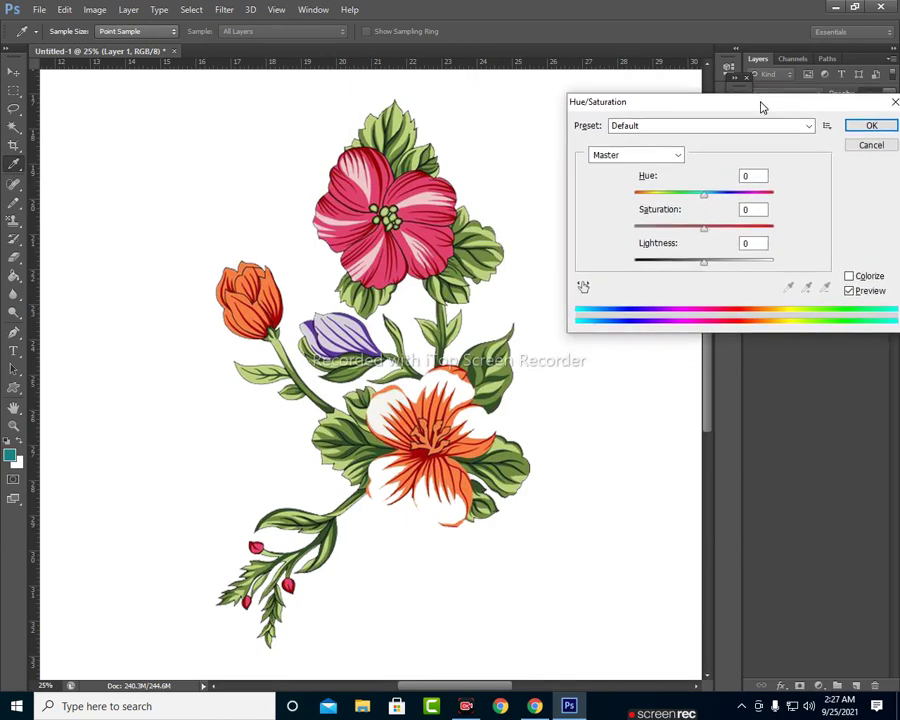
left_click_drag(762, 107, 772, 120)
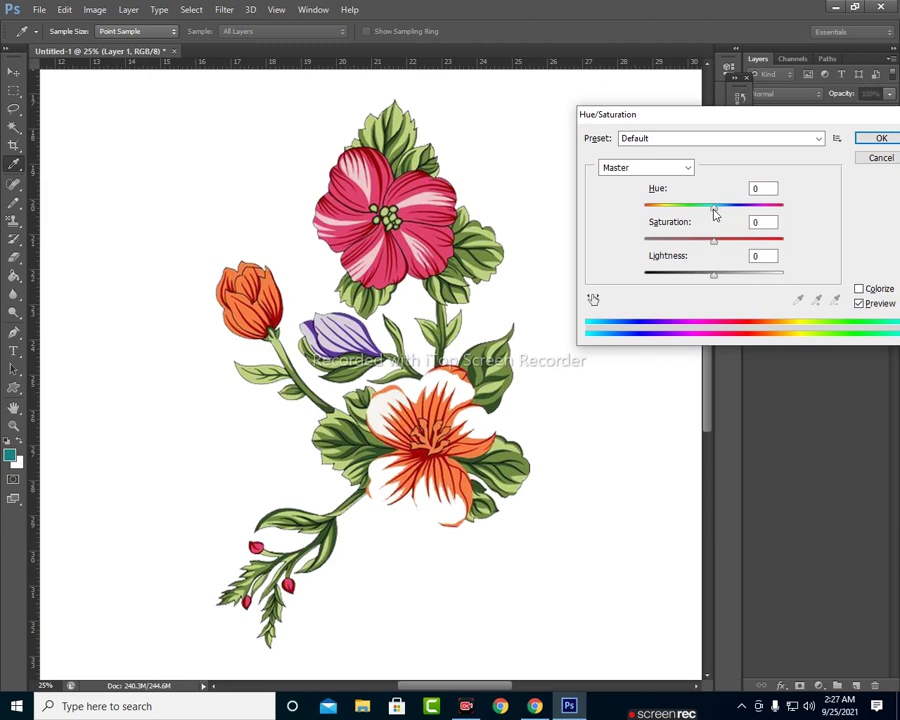
mouse_move(714, 209)
left_mouse_down()
mouse_move(768, 208)
mouse_move(721, 209)
left_mouse_up()
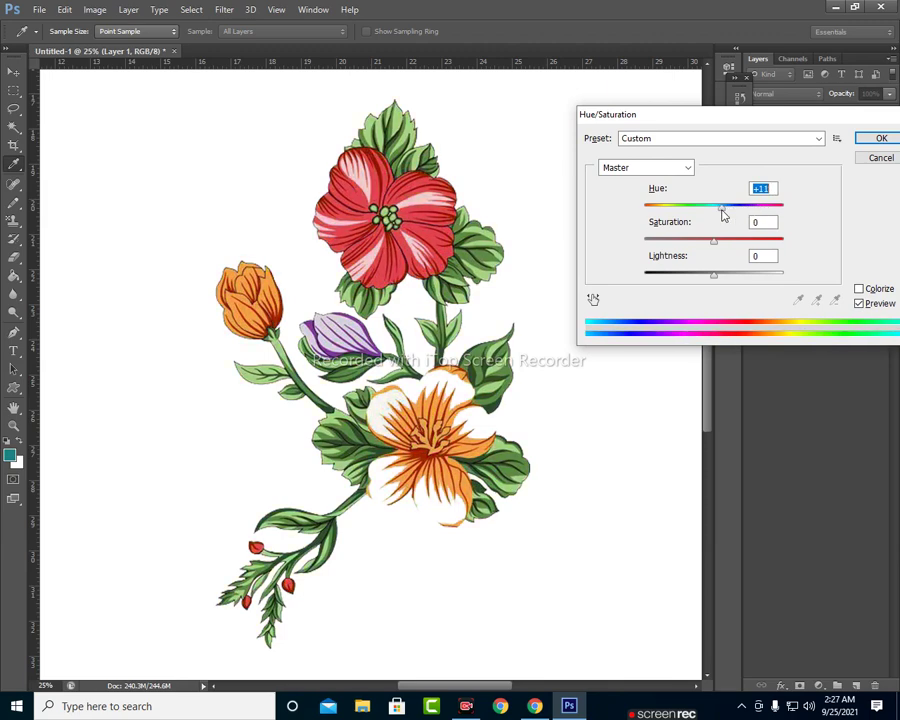
left_click(880, 158)
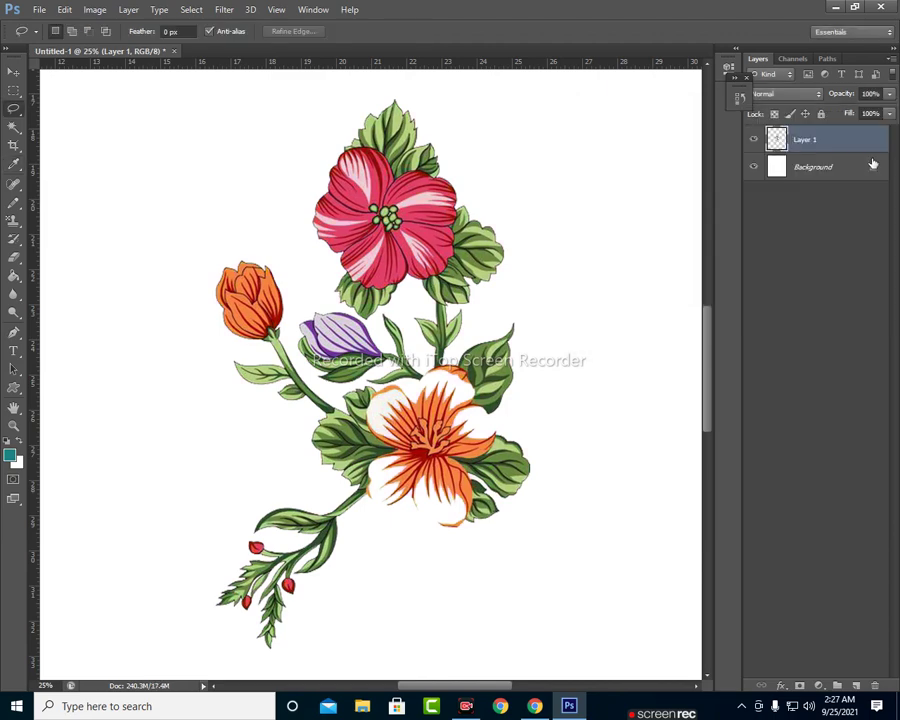
key("ctrl+u")
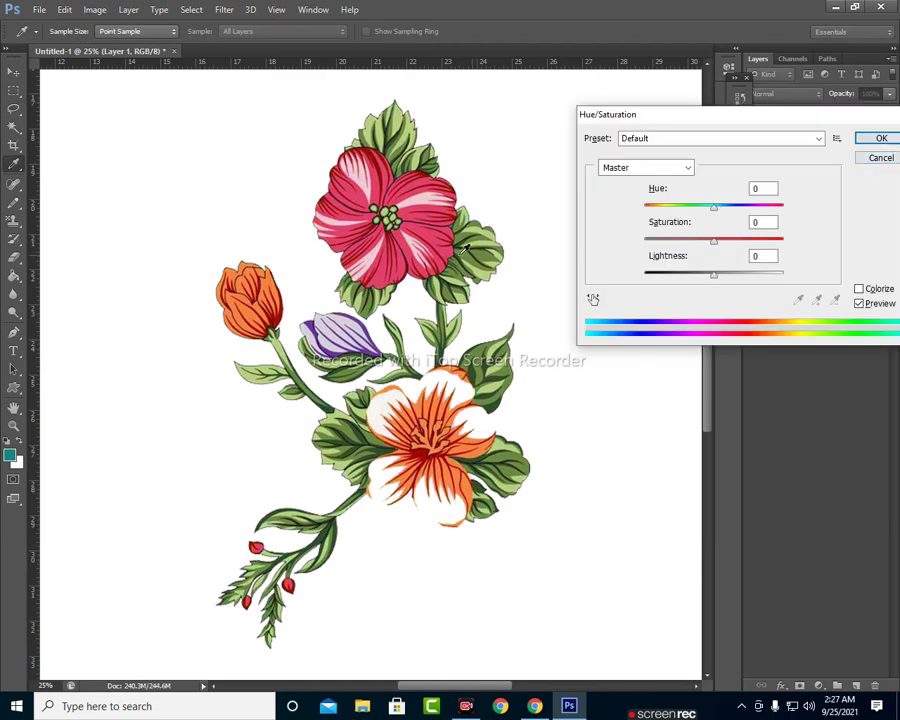
left_click(640, 172)
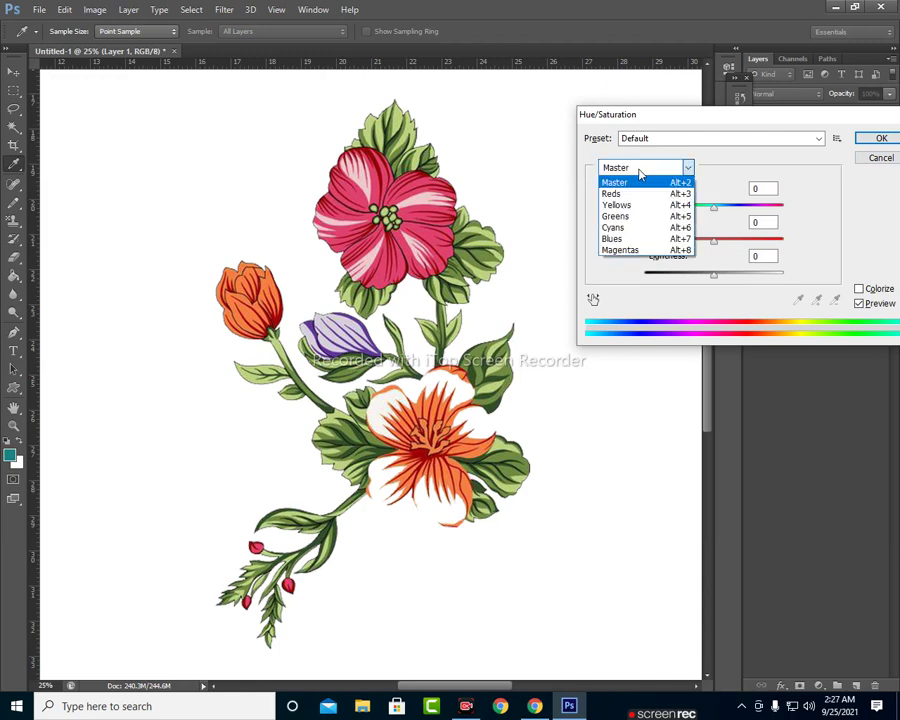
left_click(620, 195)
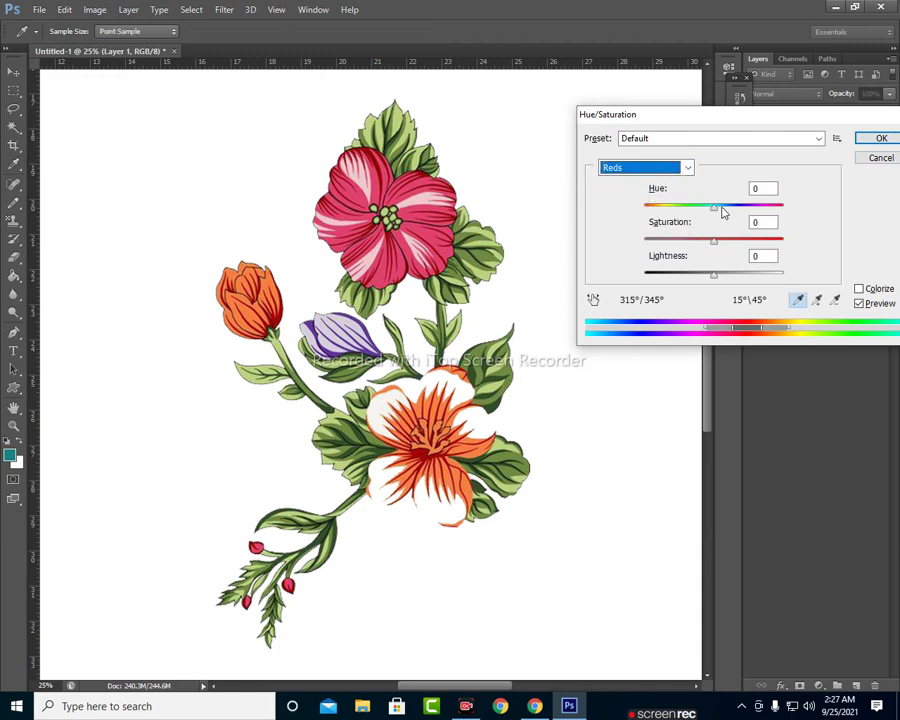
mouse_move(724, 208)
left_mouse_down()
mouse_move(738, 208)
mouse_move(674, 210)
mouse_move(658, 220)
mouse_move(683, 221)
left_mouse_up()
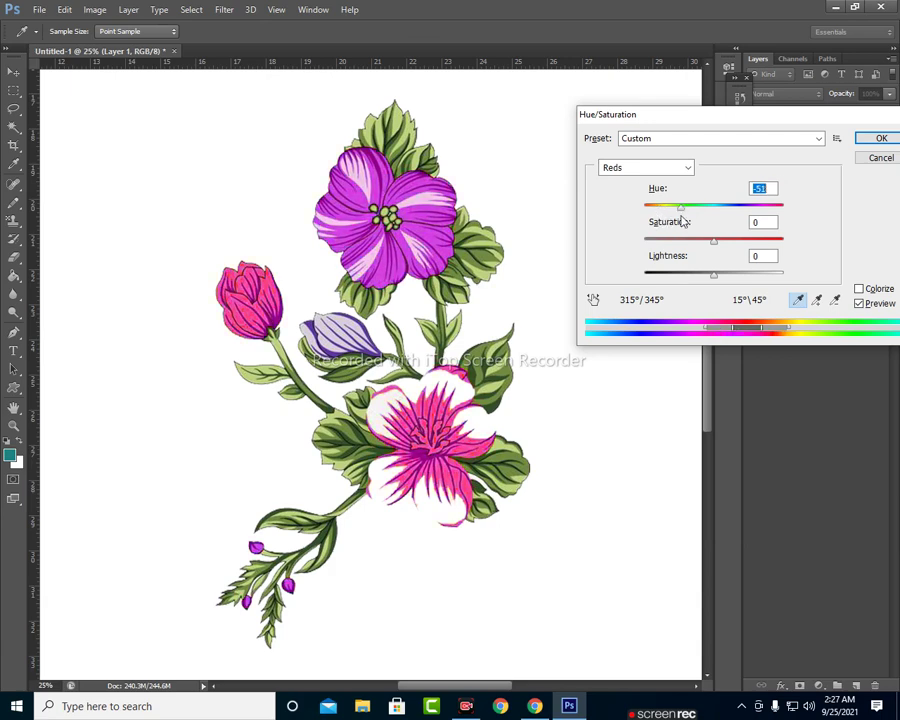
left_click(878, 160)
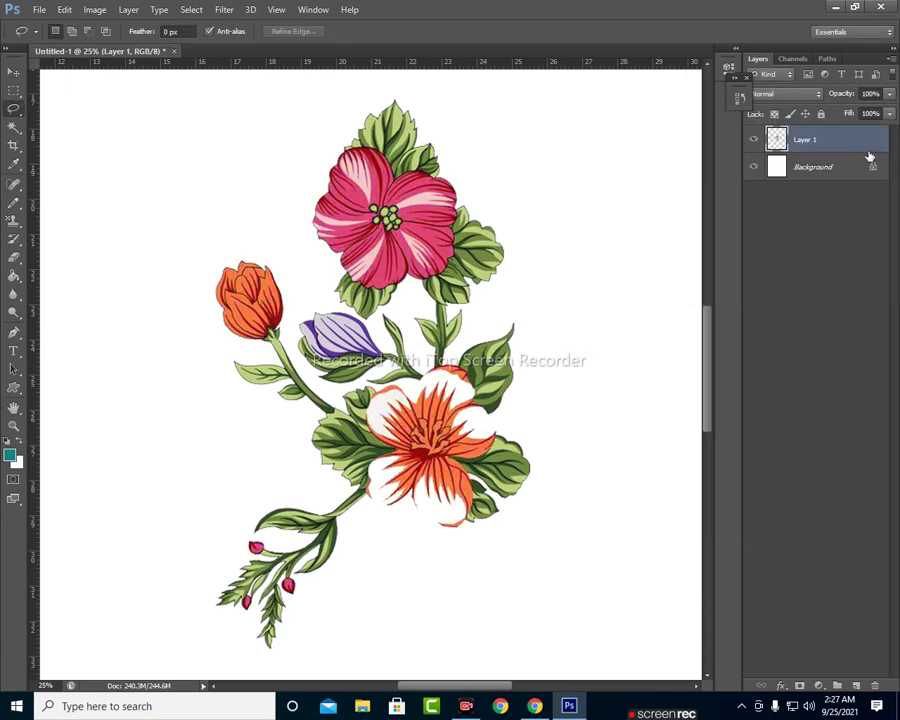
key("ctrl+u")
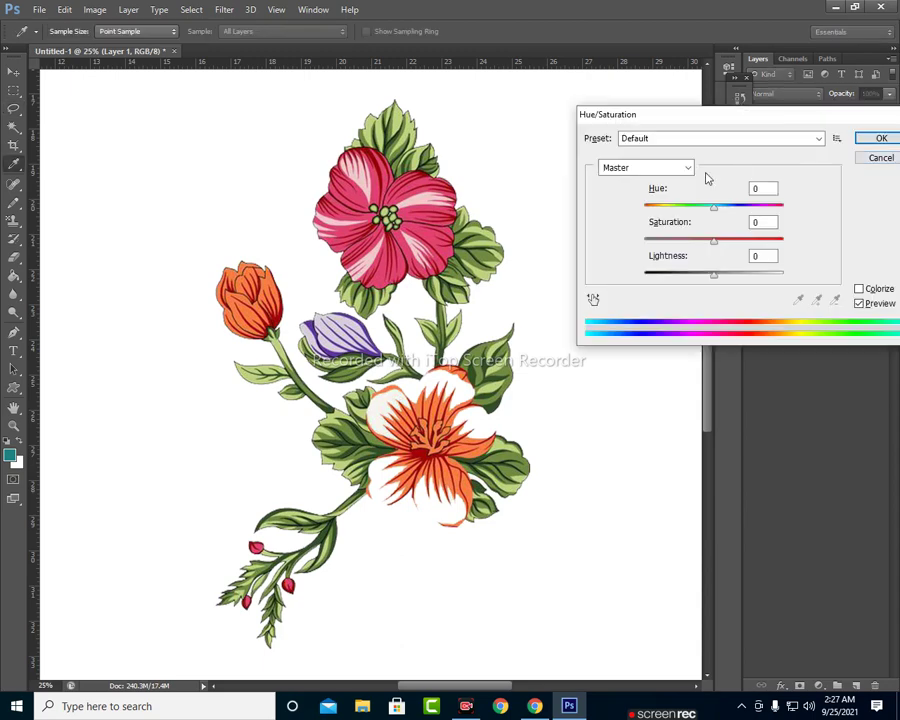
left_click(639, 169)
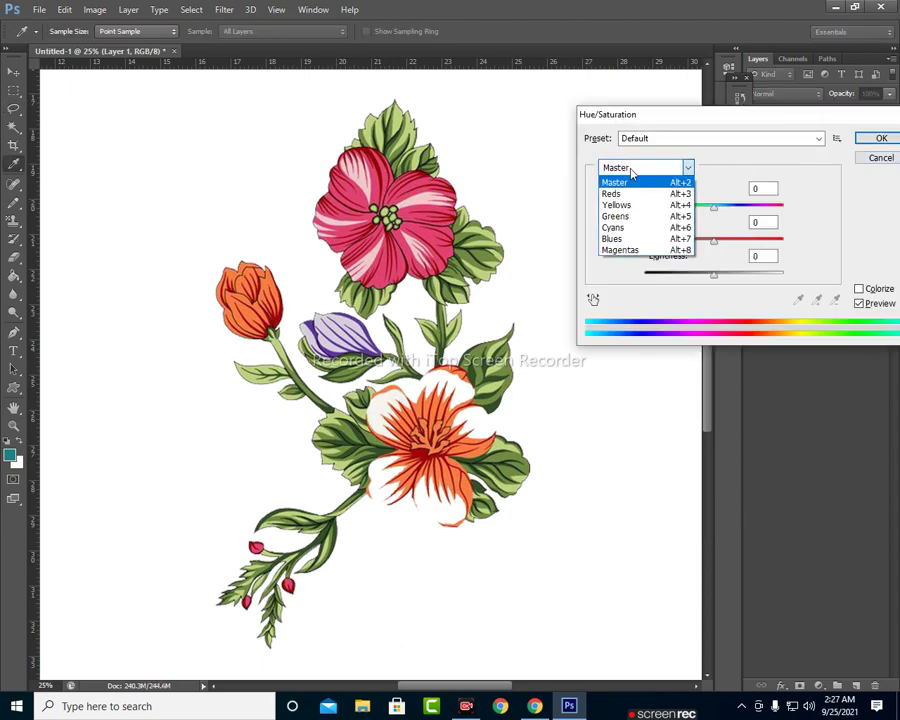
left_click(616, 217)
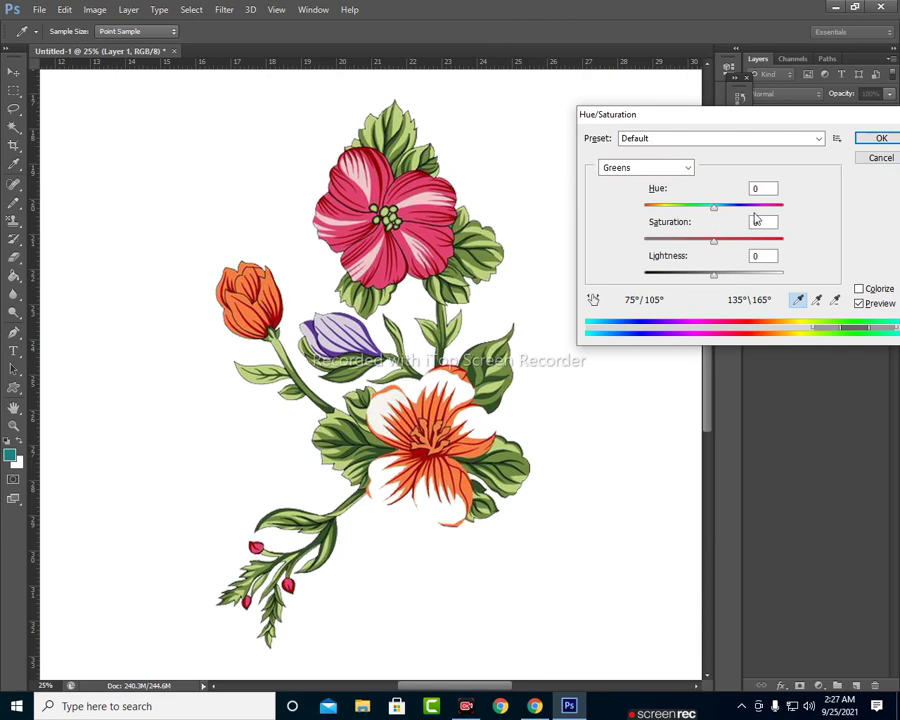
mouse_move(714, 210)
left_mouse_down()
mouse_move(777, 210)
mouse_move(621, 216)
left_mouse_up()
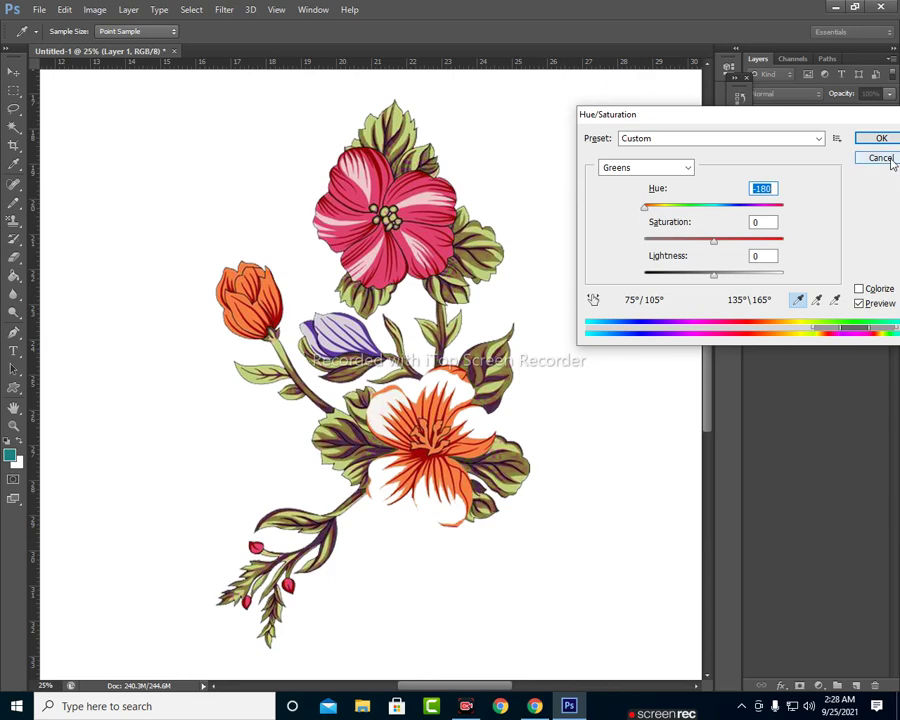
left_click(667, 168)
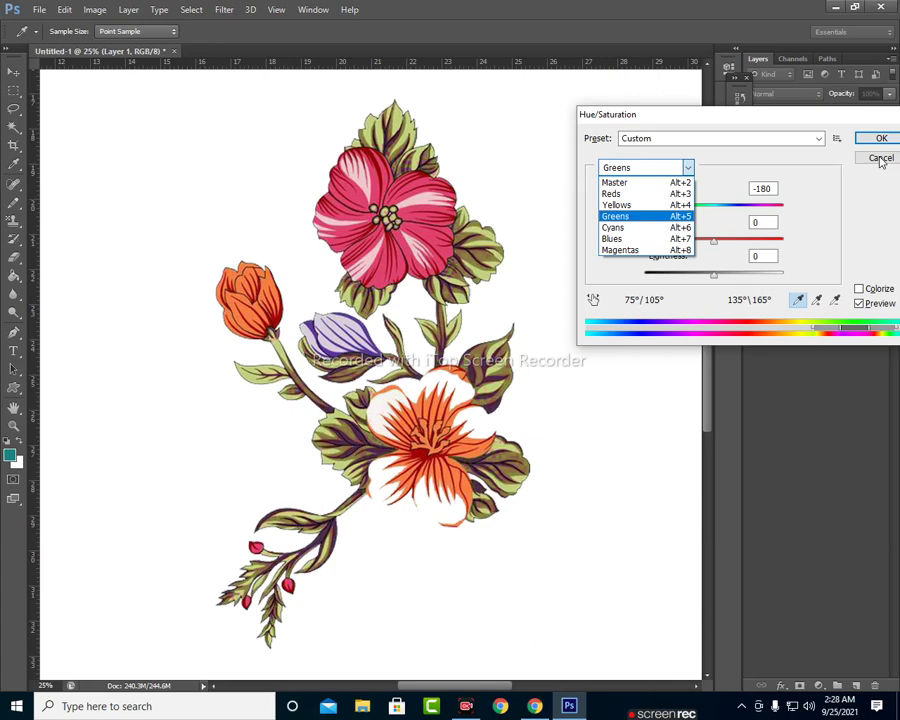
left_click(881, 161)
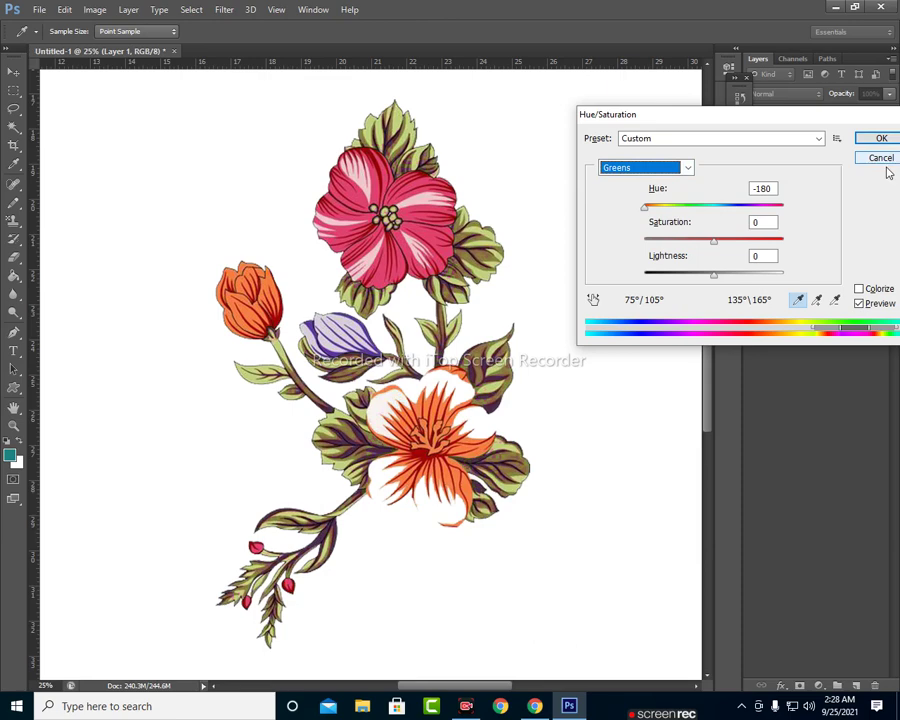
left_click(889, 162)
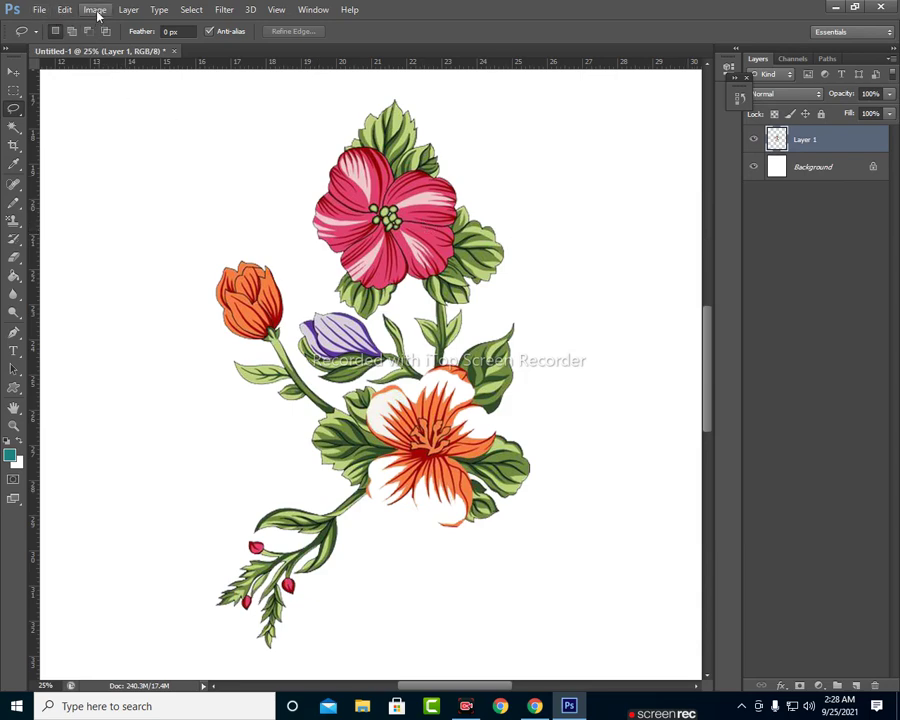
left_click(95, 10)
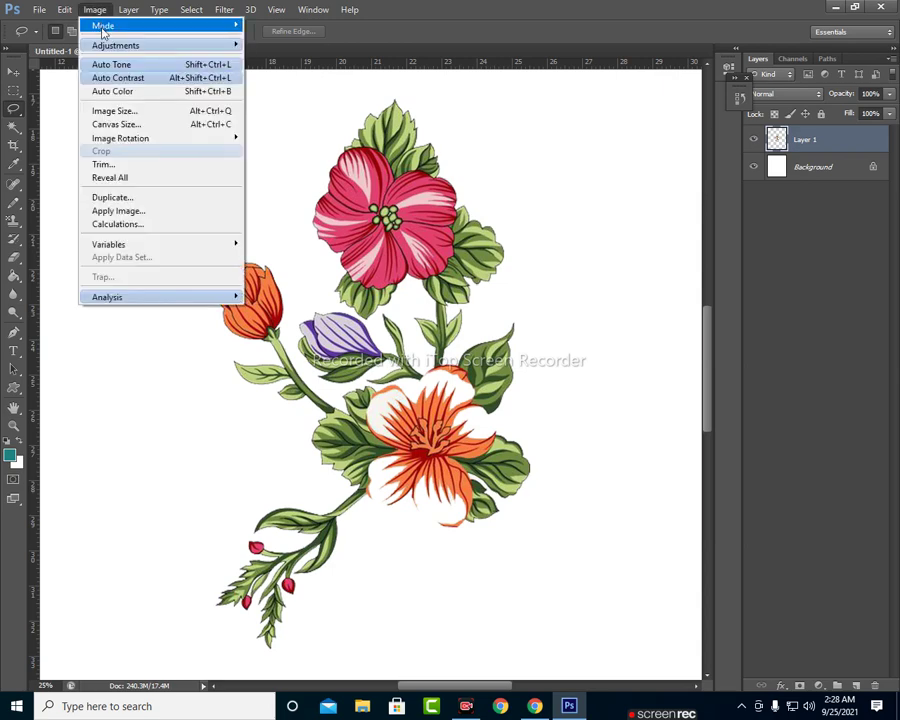
mouse_move(116, 45)
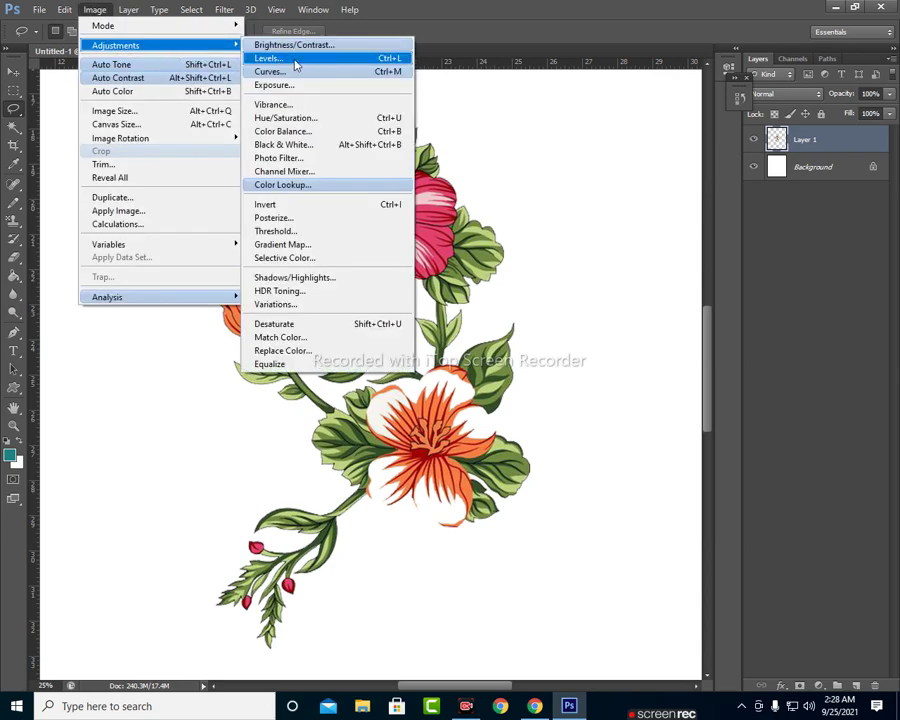
left_click(282, 350)
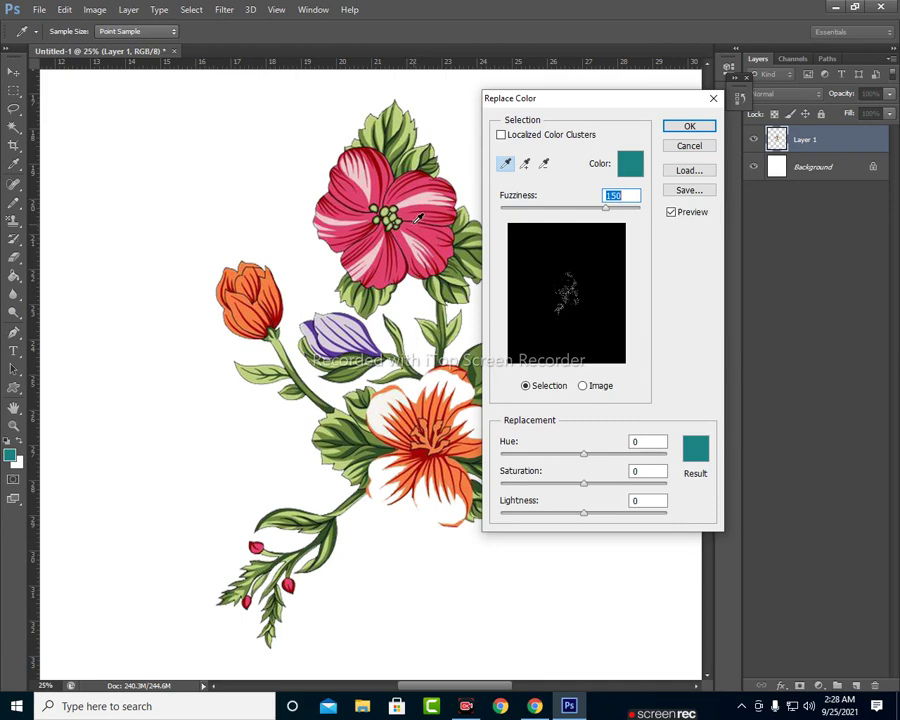
left_click(417, 222)
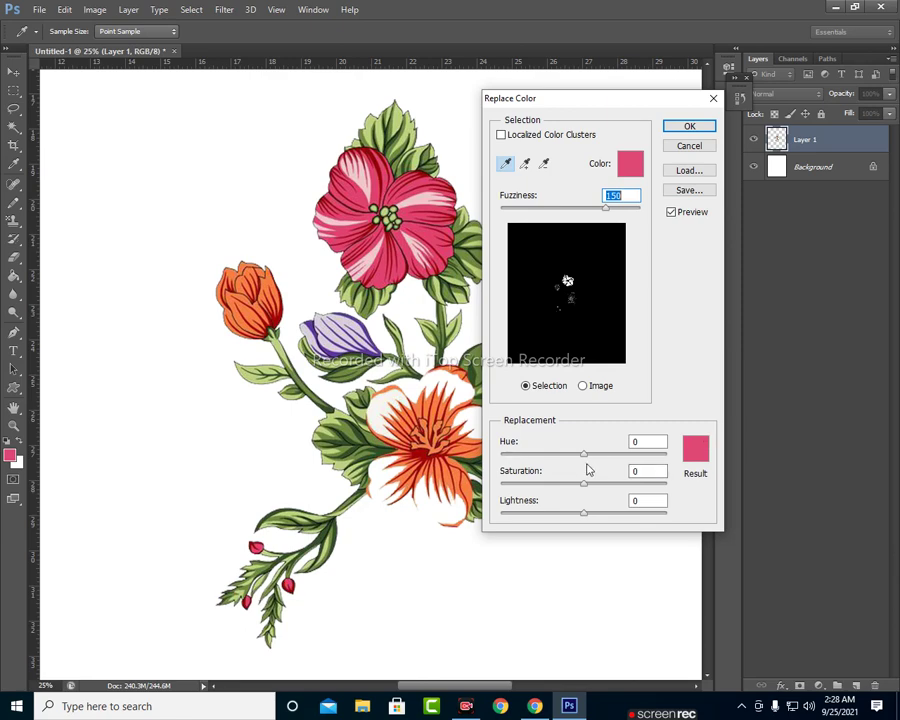
left_click_drag(588, 462, 601, 467)
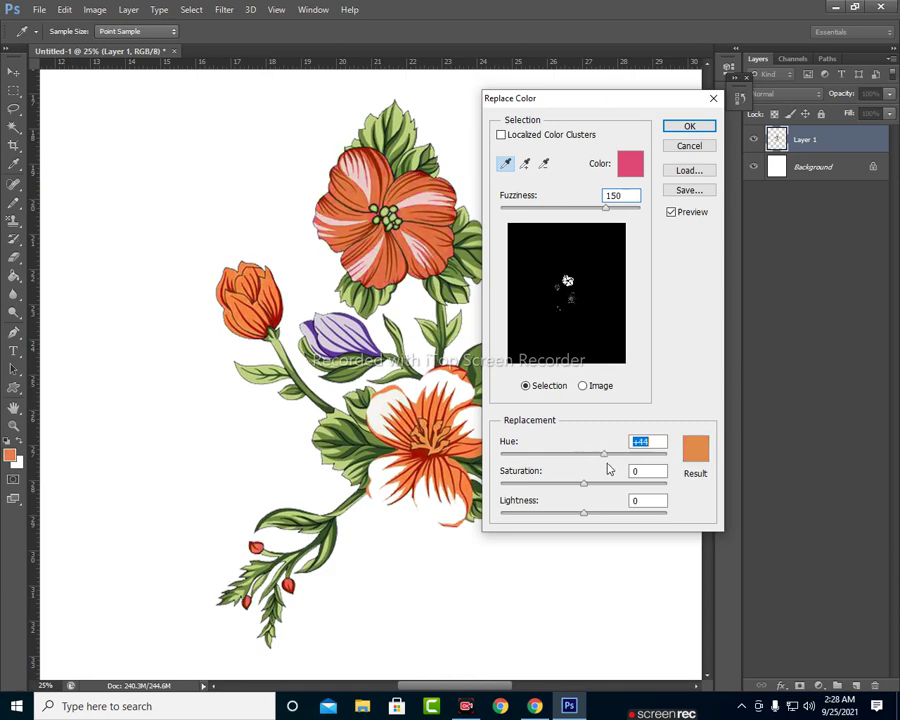
mouse_move(601, 467)
left_mouse_down()
mouse_move(628, 470)
mouse_move(570, 472)
left_mouse_up()
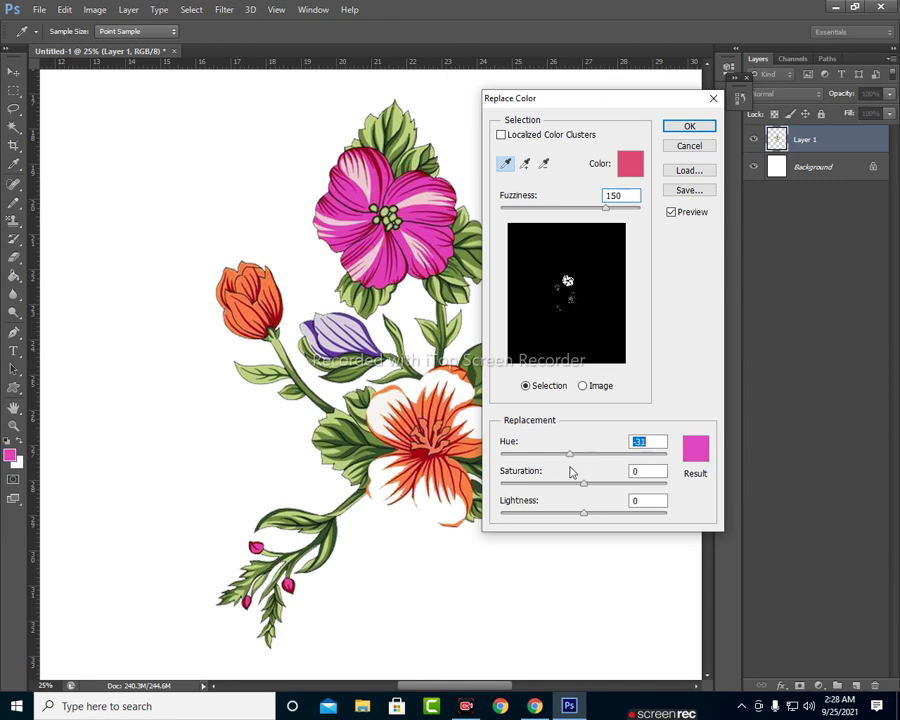
left_click(686, 148)
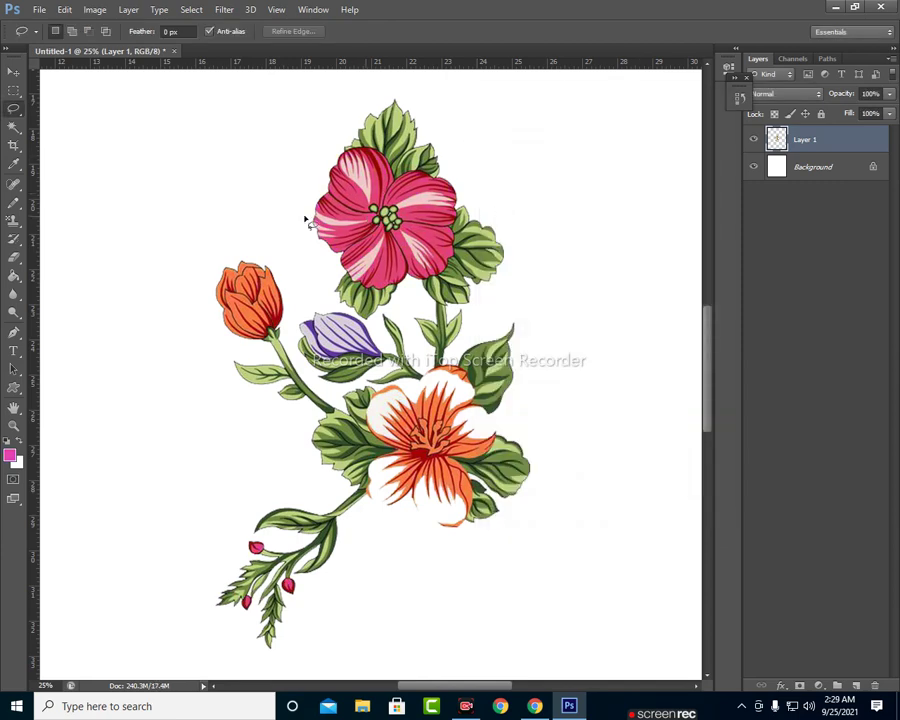
left_click(94, 10)
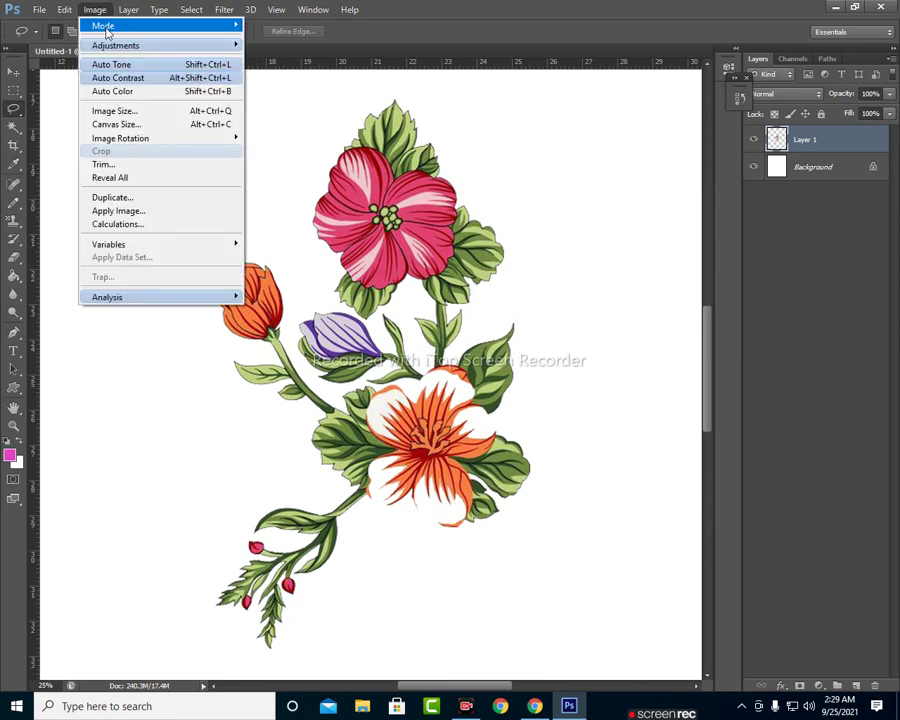
mouse_move(116, 45)
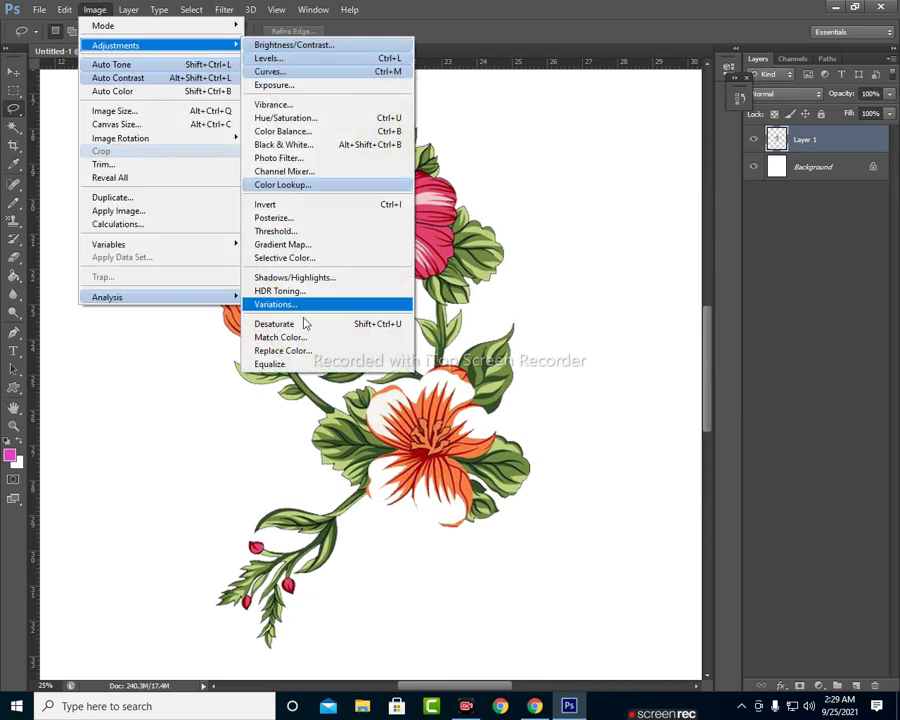
left_click(297, 352)
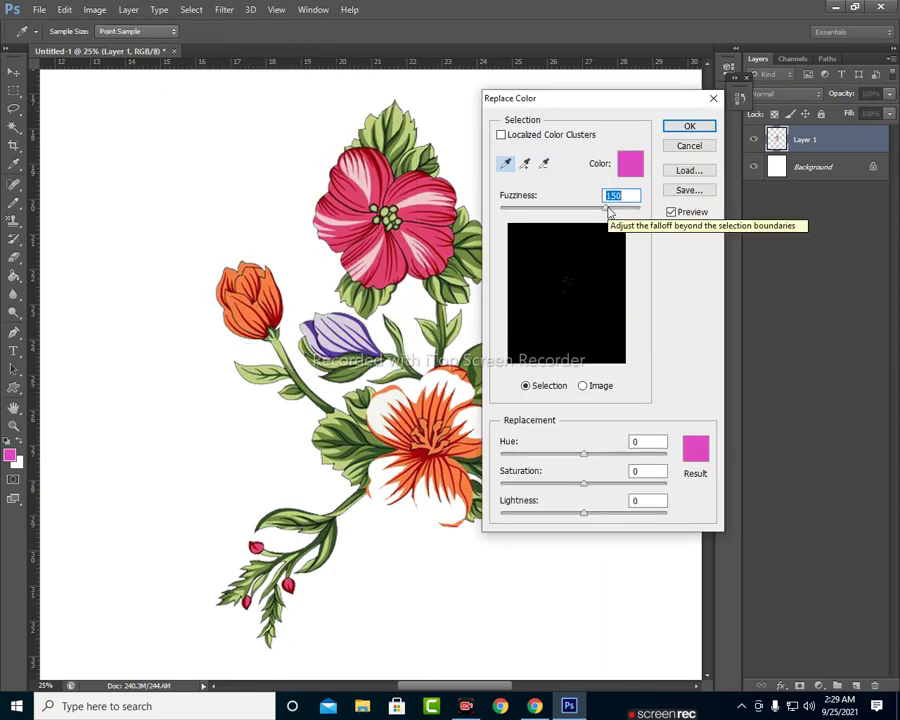
left_click_drag(608, 209, 507, 214)
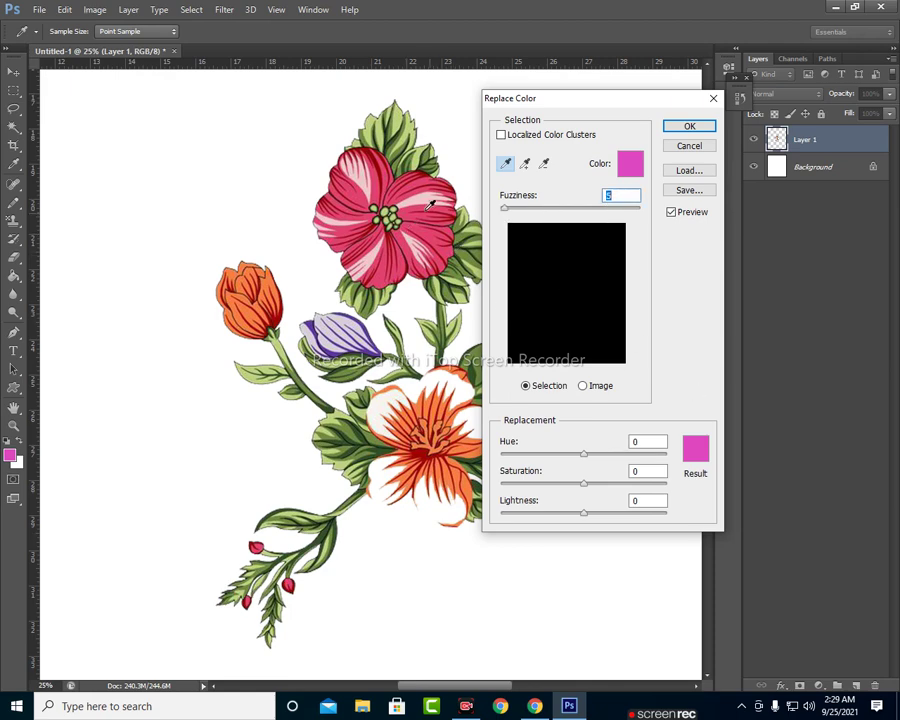
left_click(408, 212)
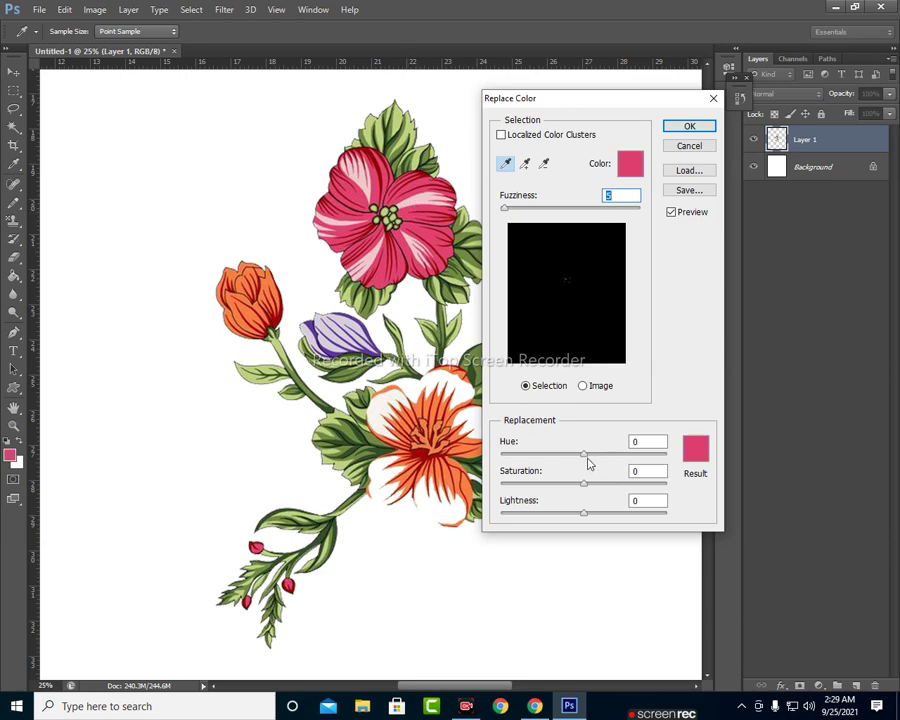
mouse_move(597, 459)
left_mouse_down()
mouse_move(617, 464)
mouse_move(598, 465)
left_mouse_up()
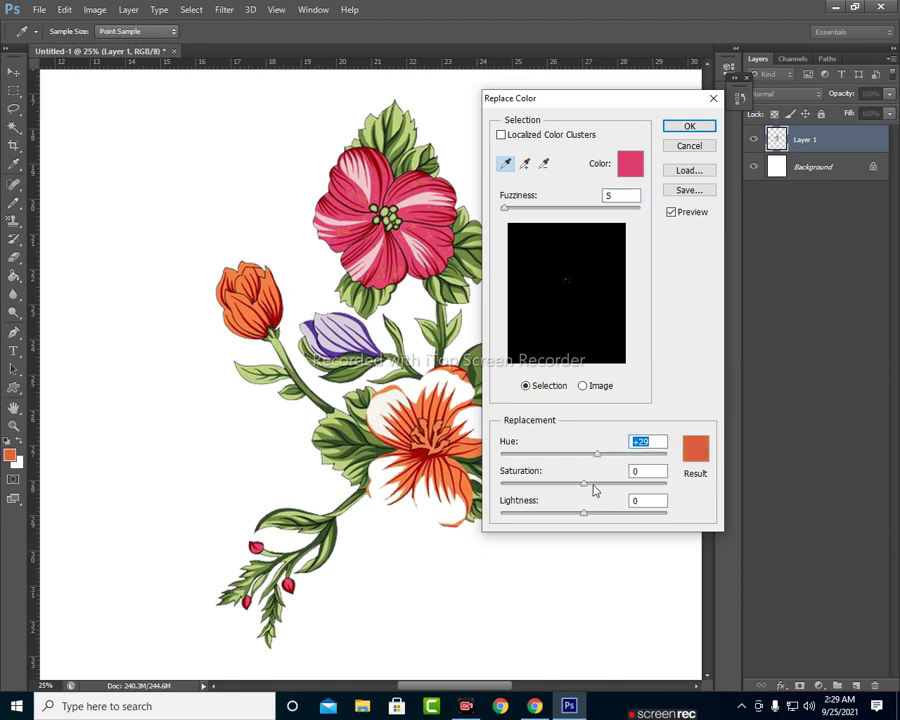
mouse_move(593, 486)
left_mouse_down()
mouse_move(631, 490)
mouse_move(558, 488)
left_mouse_up()
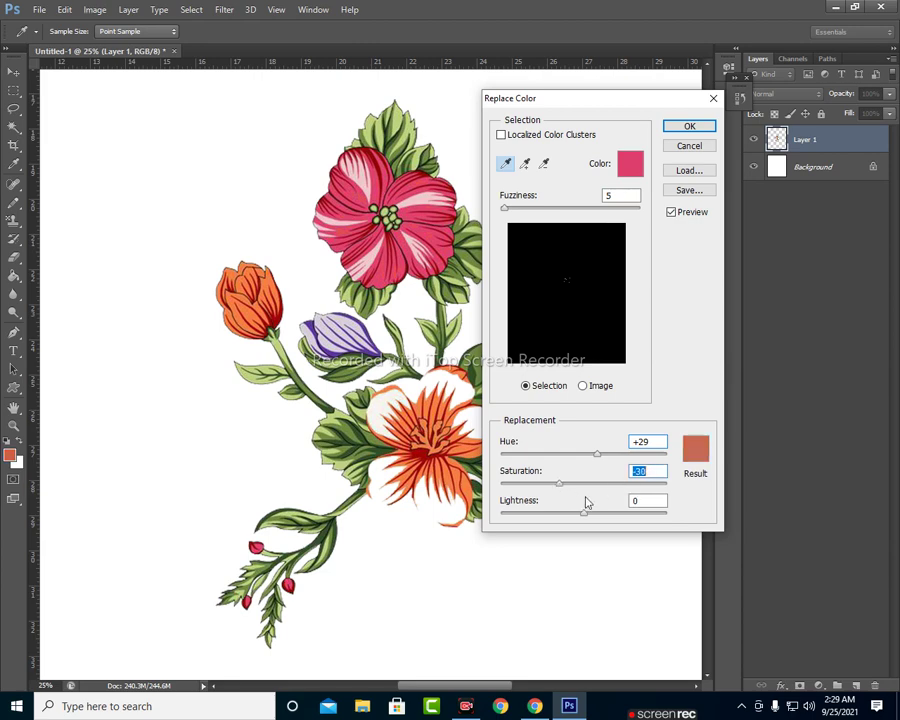
mouse_move(597, 519)
left_mouse_down()
mouse_move(639, 525)
mouse_move(575, 517)
left_mouse_up()
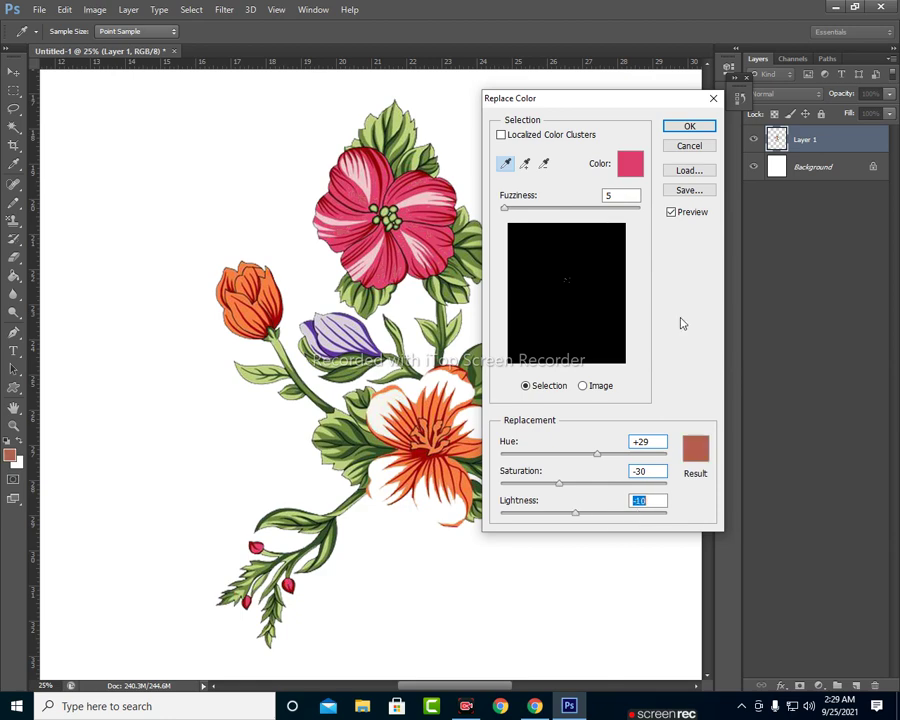
left_click(689, 147)
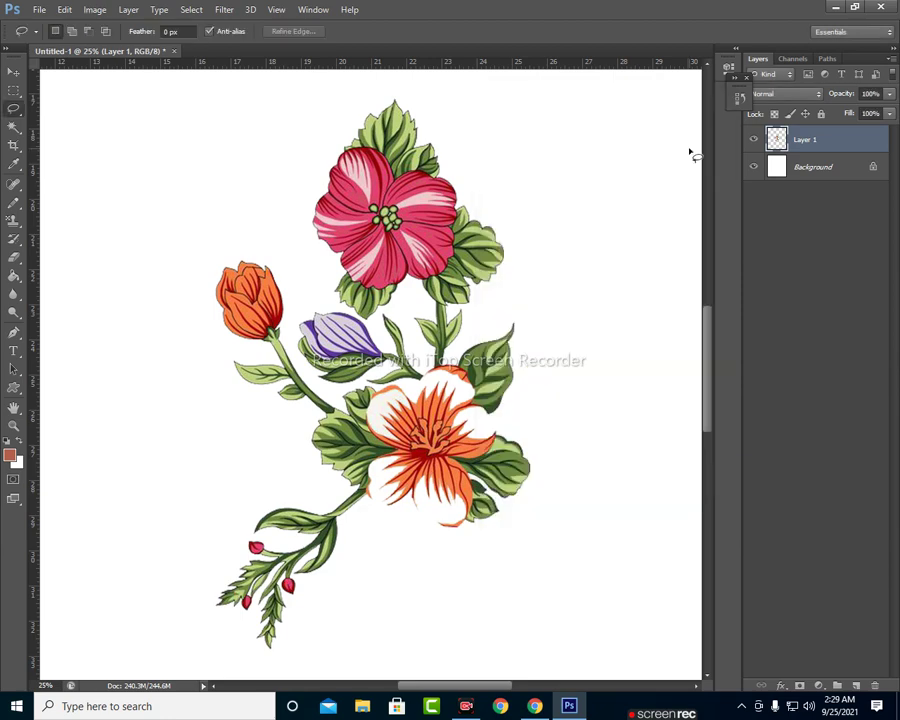
- Try Replace Color on the orange petals, adjusting hue, saturation and Lightness -16, then cancel
left_click(95, 10)
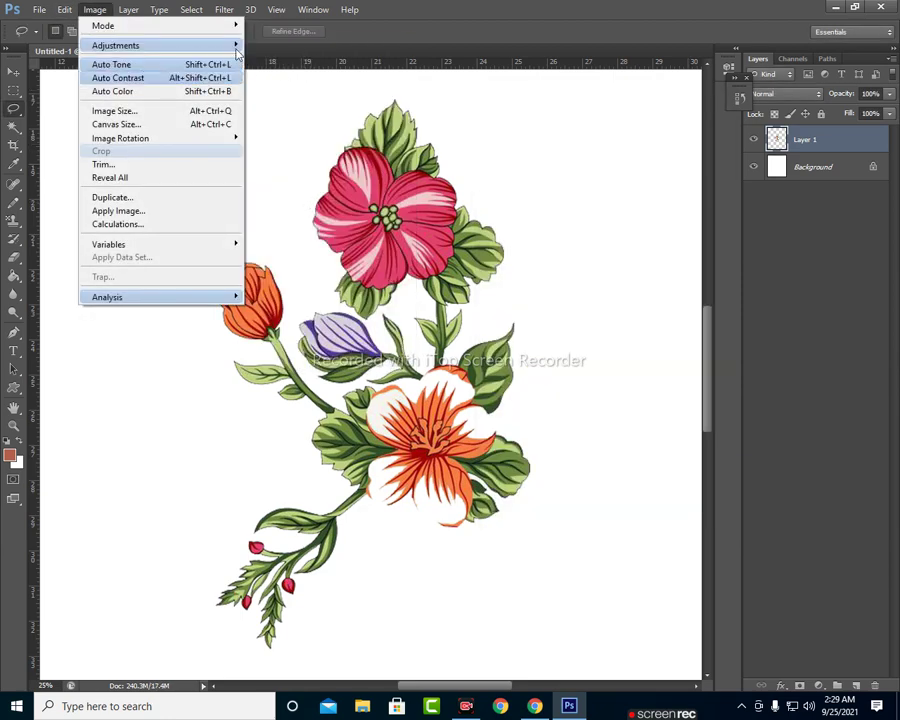
mouse_move(116, 45)
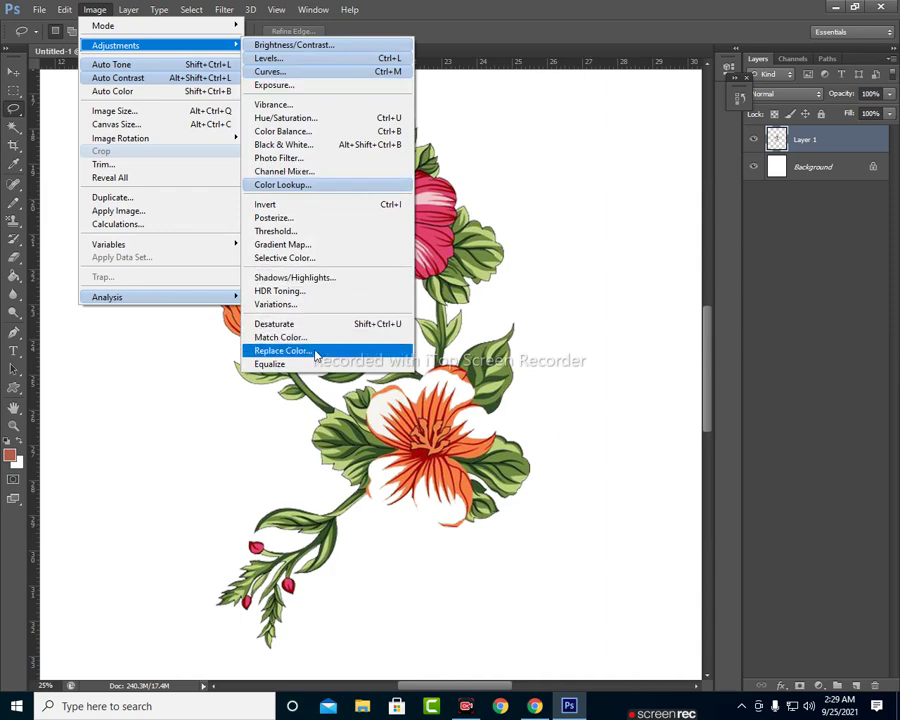
left_click(315, 351)
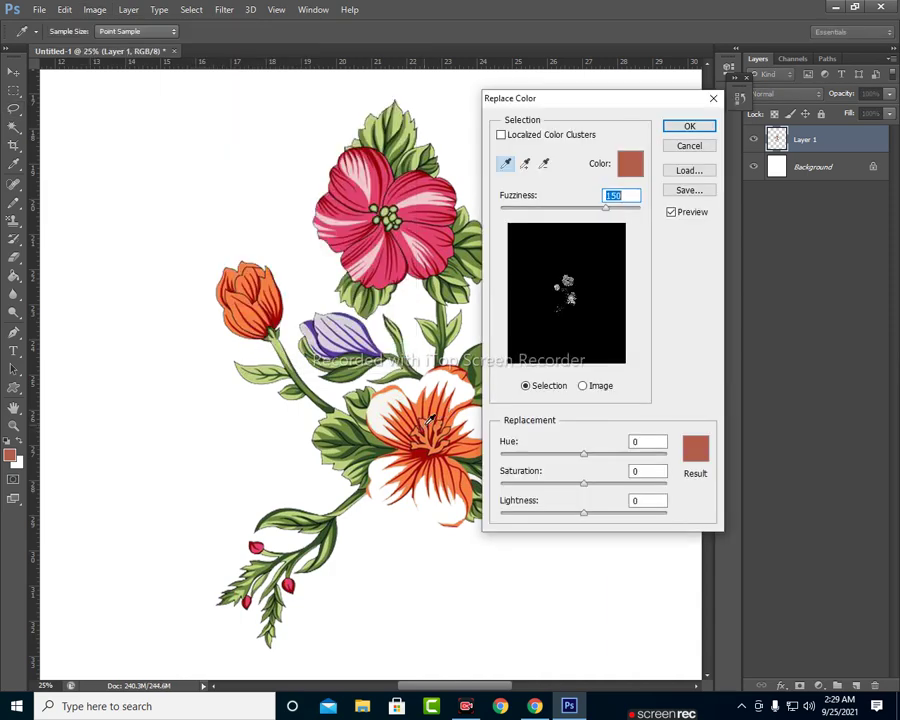
left_click(430, 422)
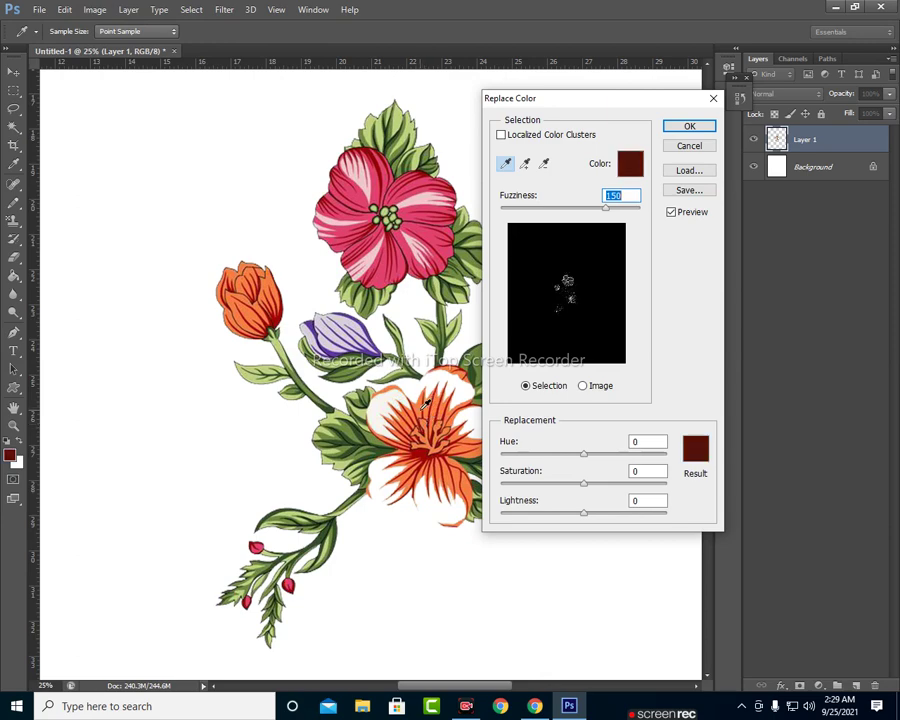
left_click(425, 405)
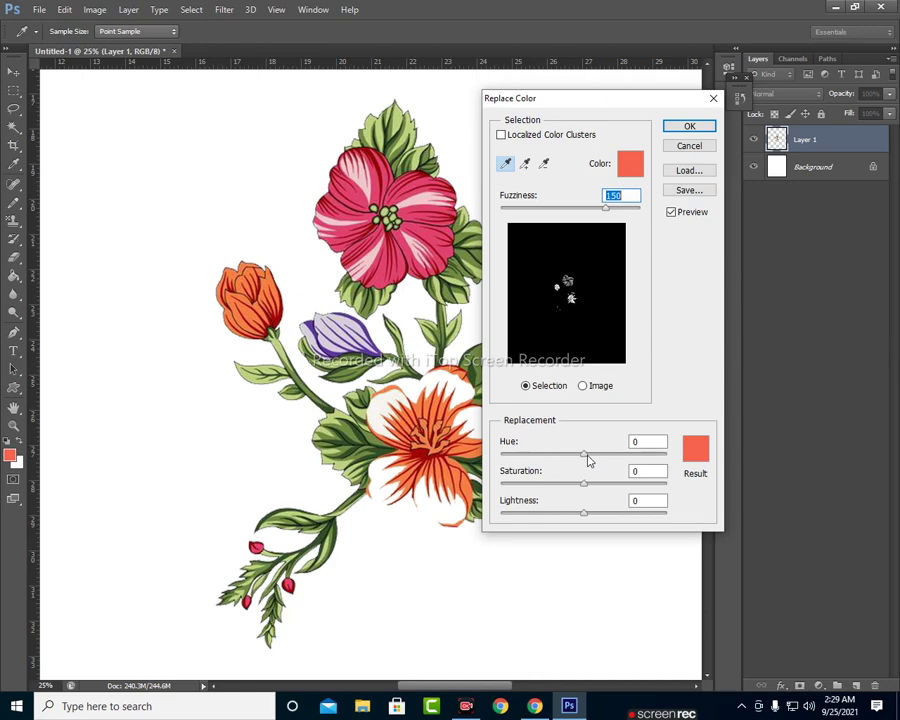
left_click_drag(590, 458, 593, 458)
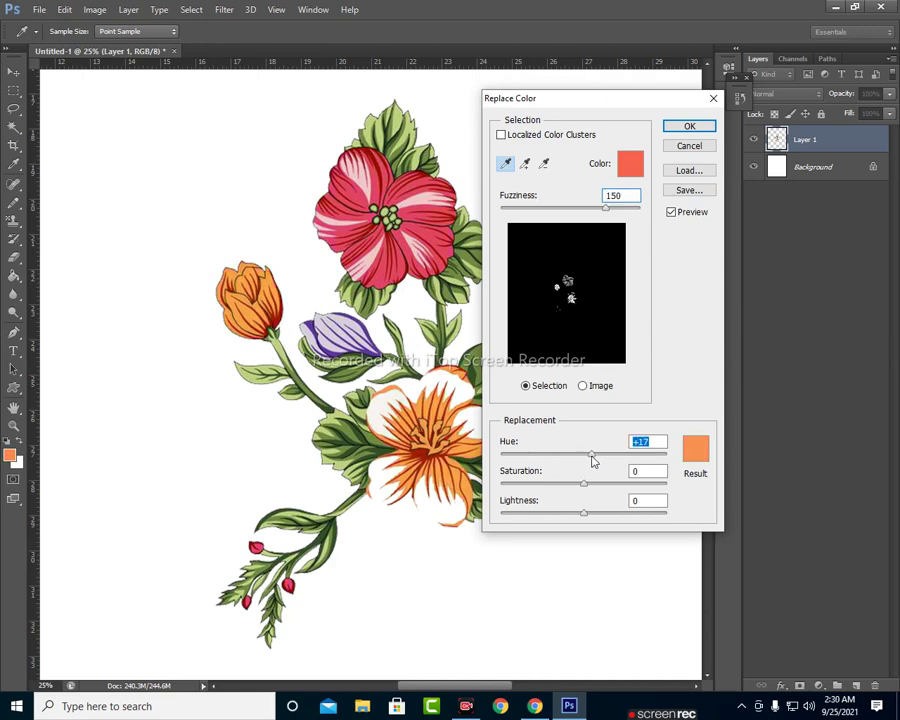
left_click_drag(593, 459, 595, 460)
mouse_move(573, 488)
left_mouse_down()
mouse_move(558, 485)
mouse_move(601, 484)
left_mouse_up()
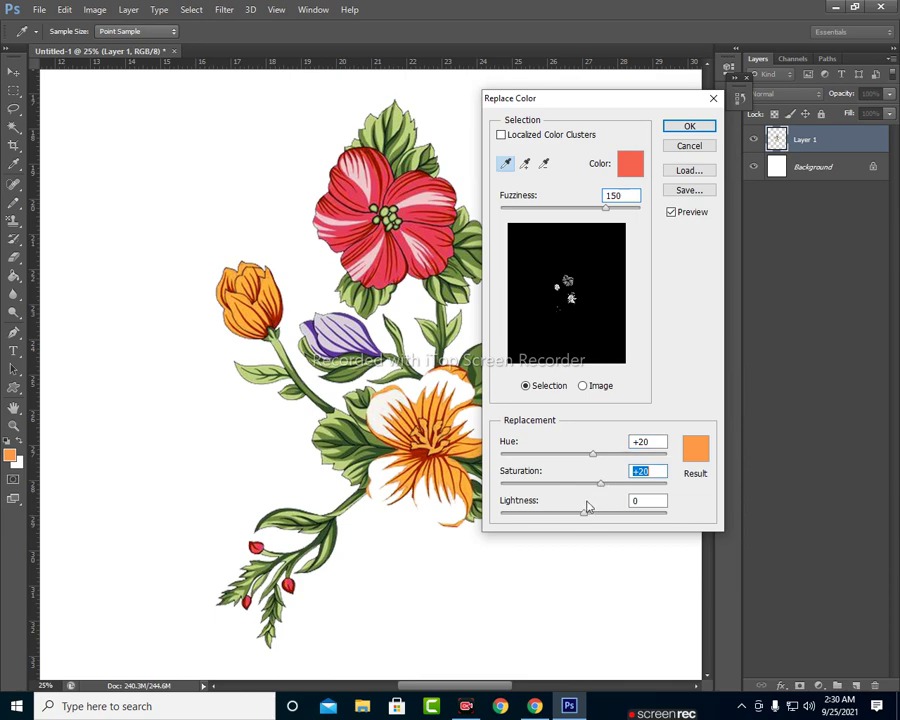
mouse_move(585, 518)
left_mouse_down()
mouse_move(569, 516)
mouse_move(592, 514)
left_mouse_up()
left_click(690, 150)
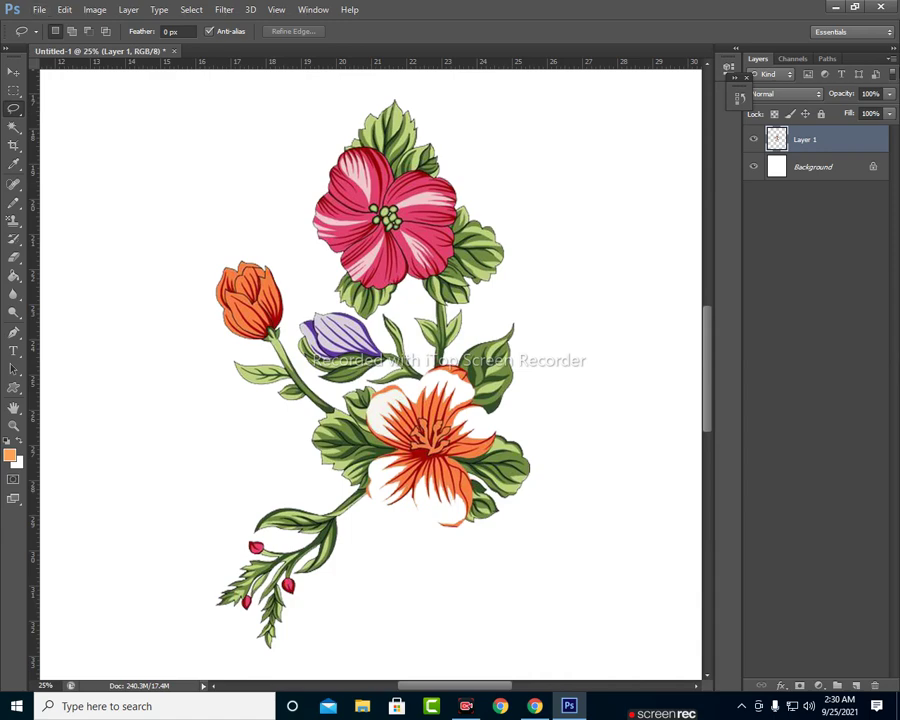
- Switch to the Eyedropper, then open and dismiss the Image menu without choosing anything
key("i")
key("a")
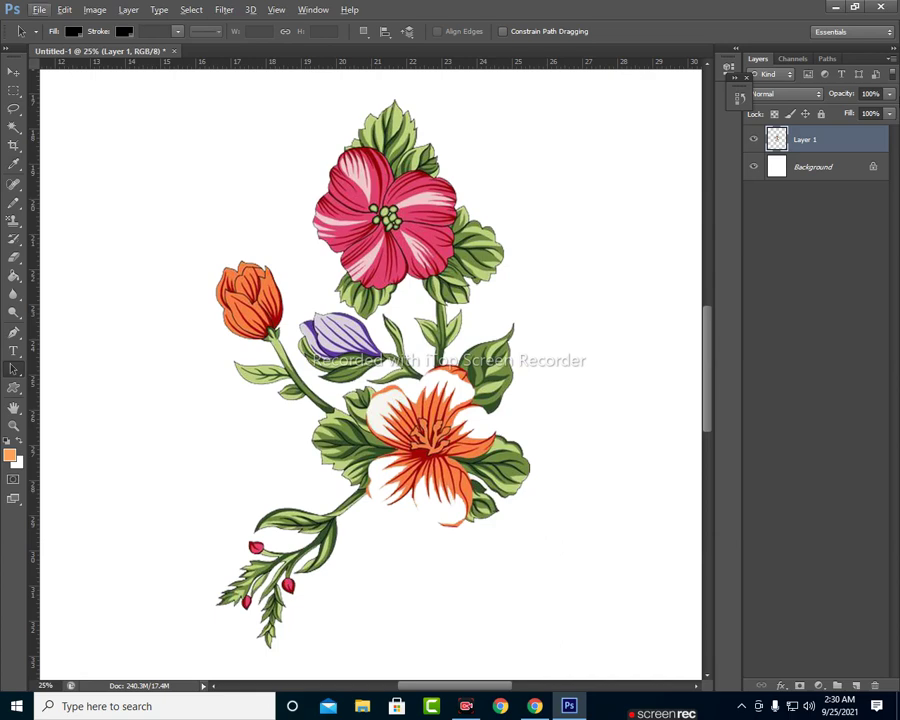
key("i")
left_click(94, 9)
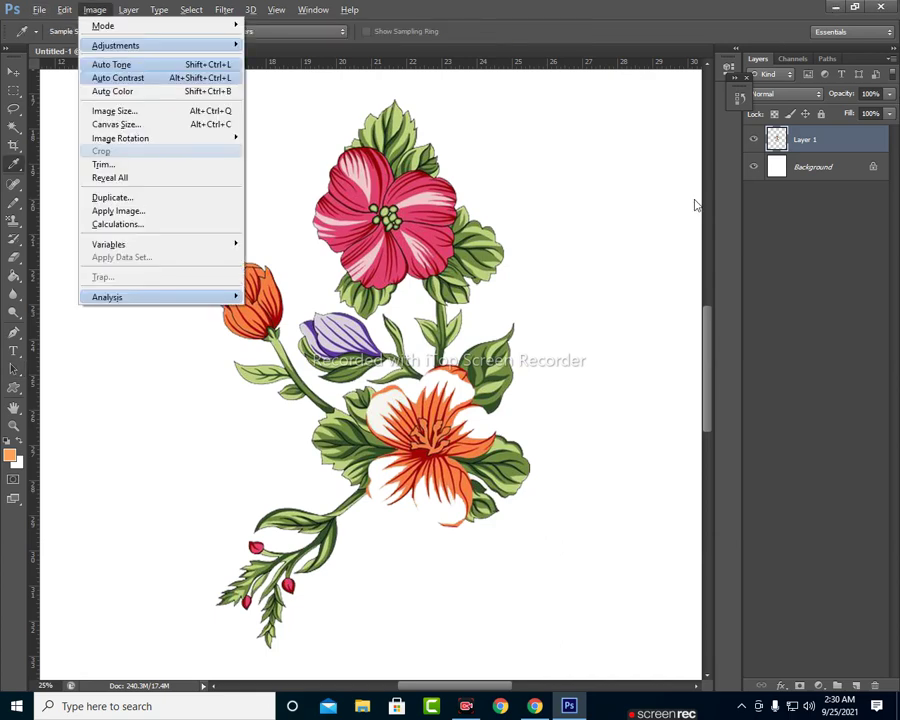
left_click(665, 218)
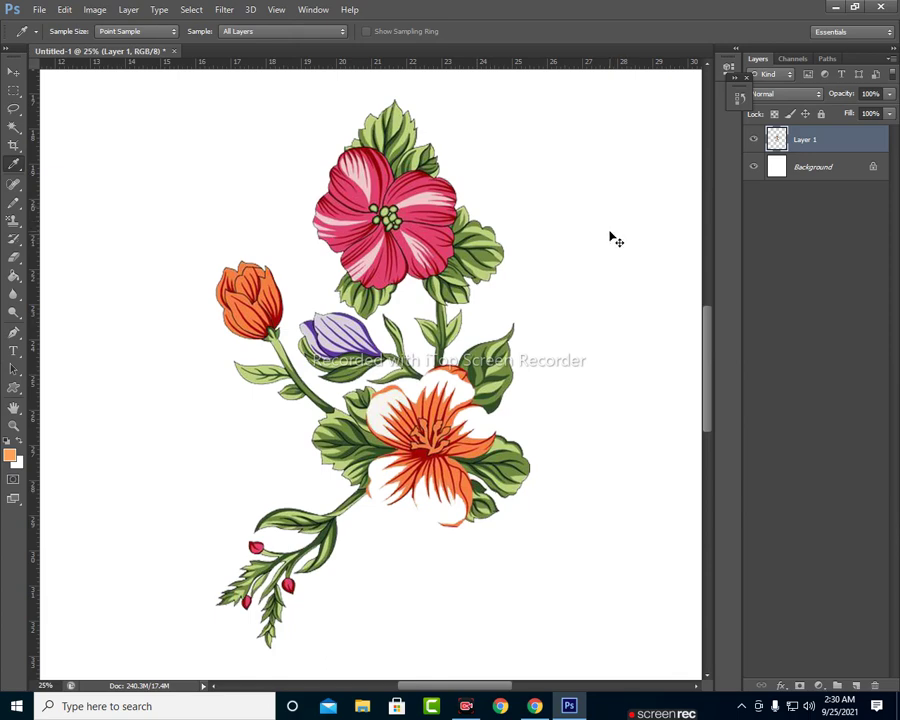
- Duplicate Layer 1, move the copy down and right, zoom in, and reselect Layer 1
key("ctrl+j")
key("v")
key("ctrl+0")
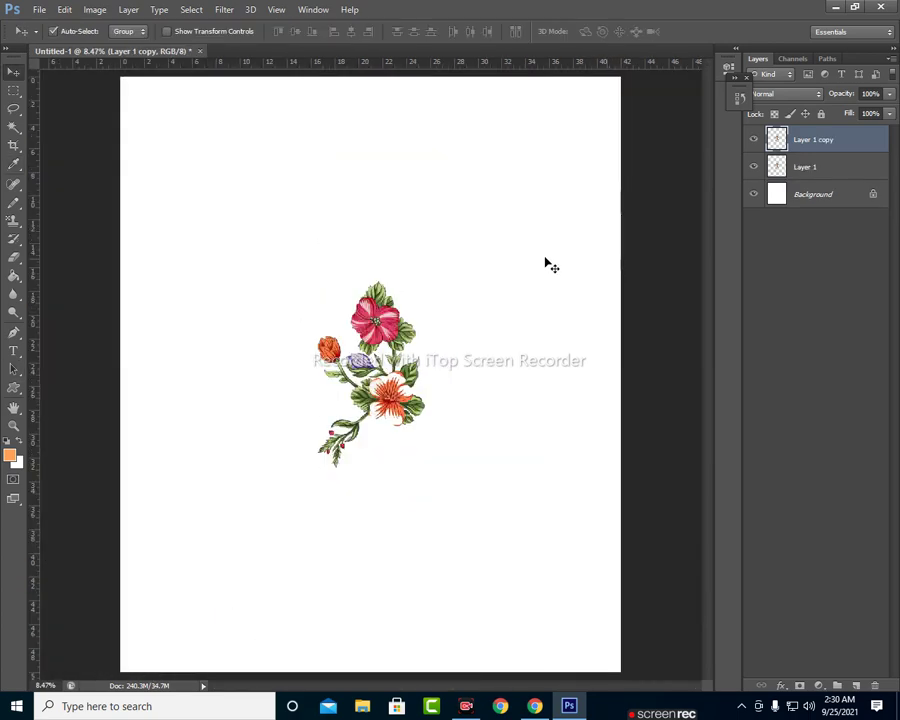
left_click_drag(366, 290, 466, 440)
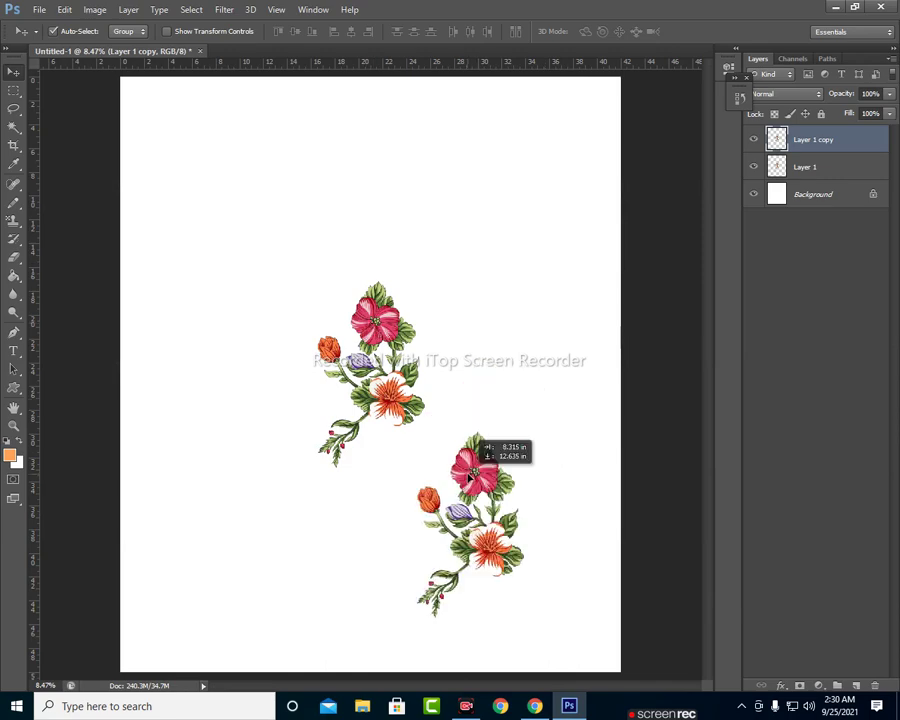
key("ctrl+plus")
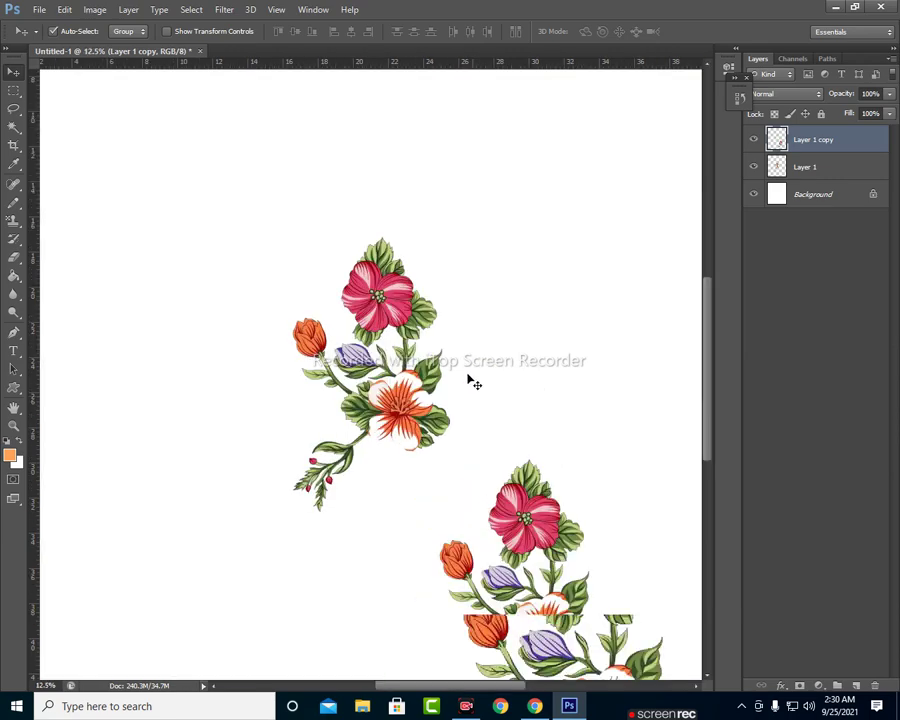
key("ctrl+plus")
left_click(385, 310)
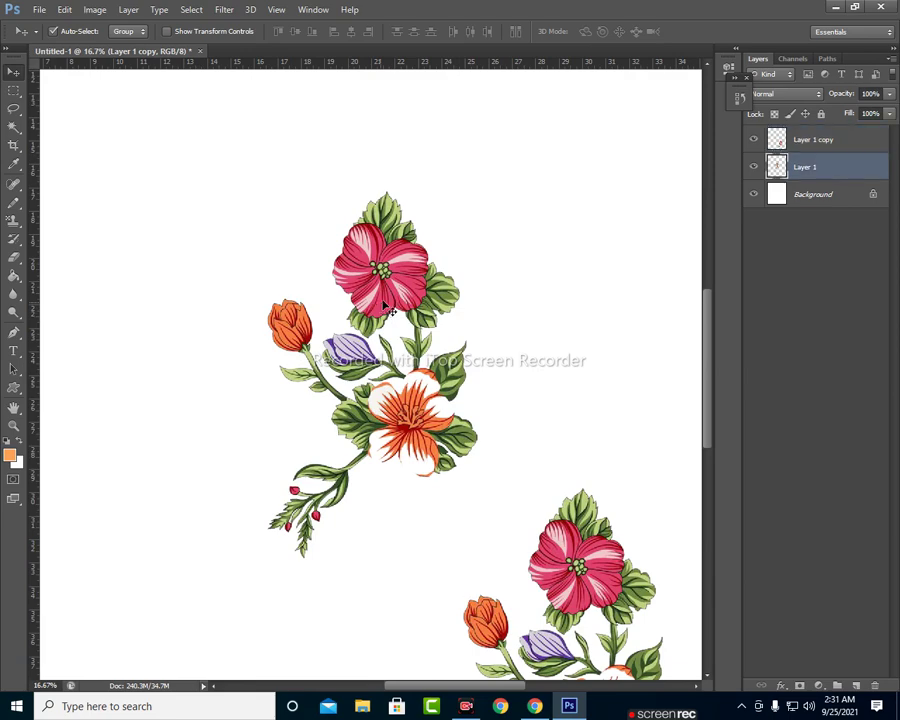
- Apply Replace Color with Hue +17 to the Layer 1 motif's orange-red petals, then select Layer 1 copy
left_click(95, 9)
mouse_move(116, 45)
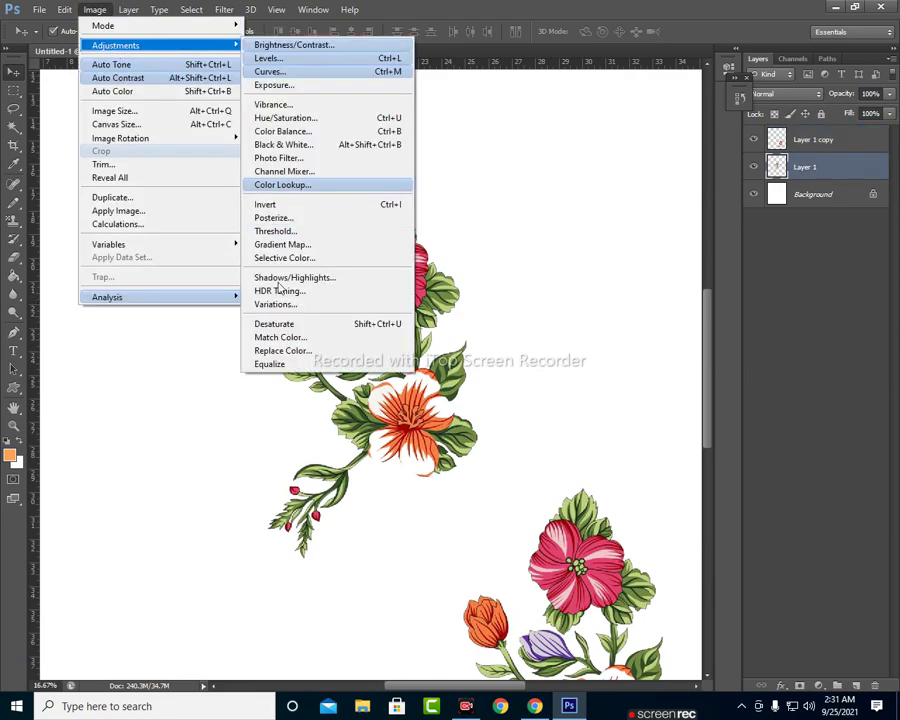
left_click(268, 353)
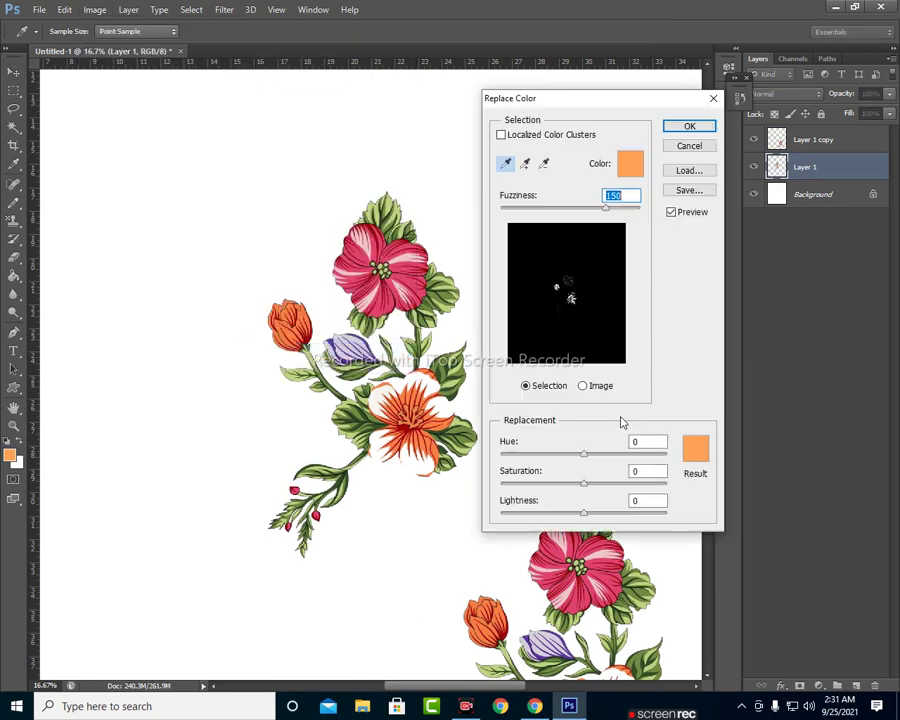
left_click(447, 421)
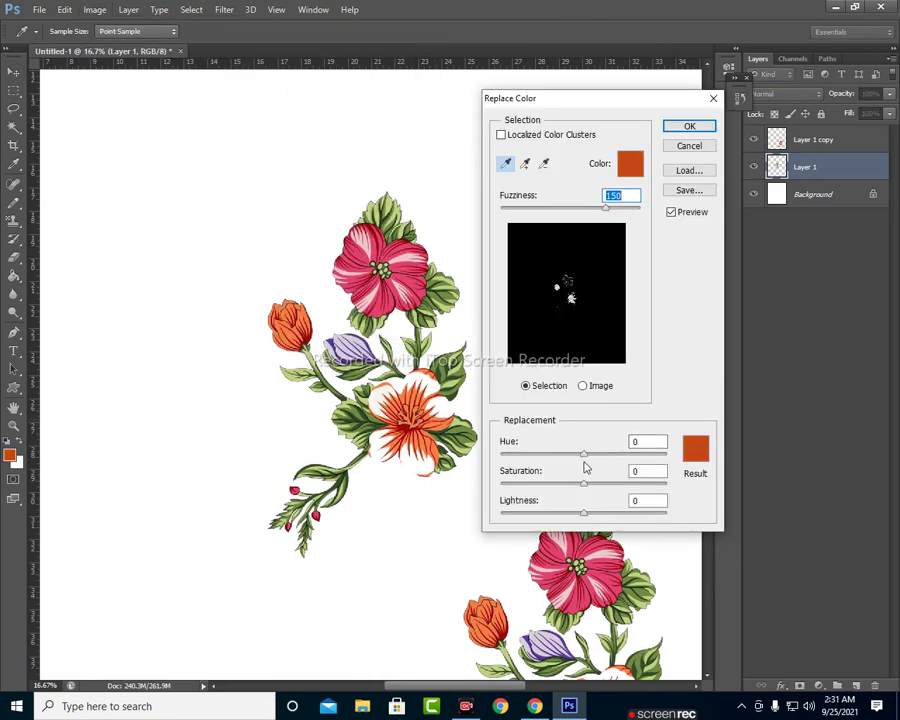
left_click_drag(585, 455, 593, 459)
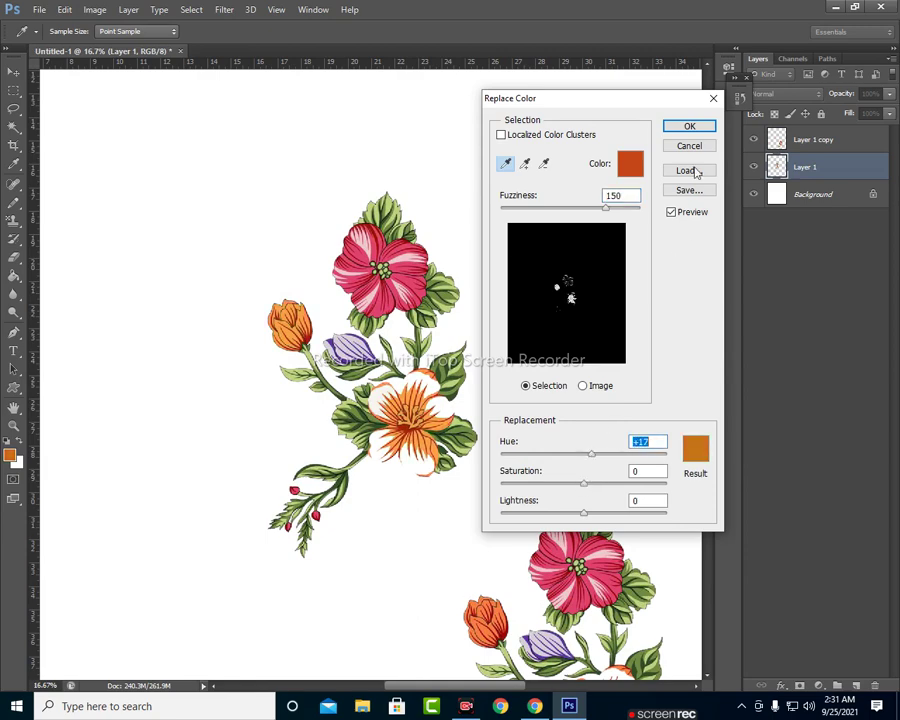
left_click(692, 134)
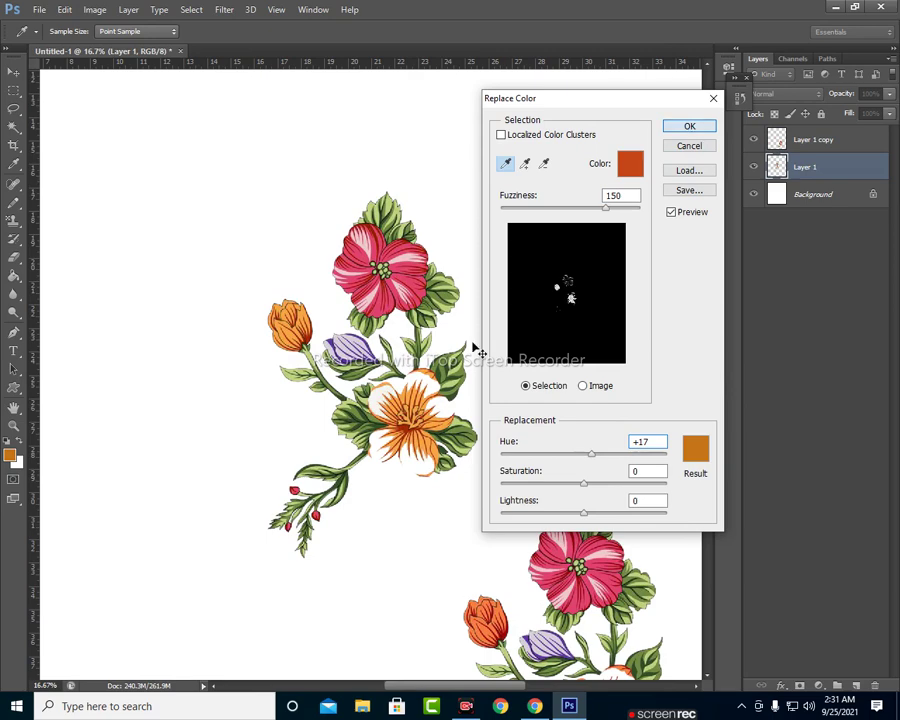
mouse_move(544, 416)
left_mouse_down()
mouse_move(518, 284)
mouse_move(529, 314)
left_mouse_up()
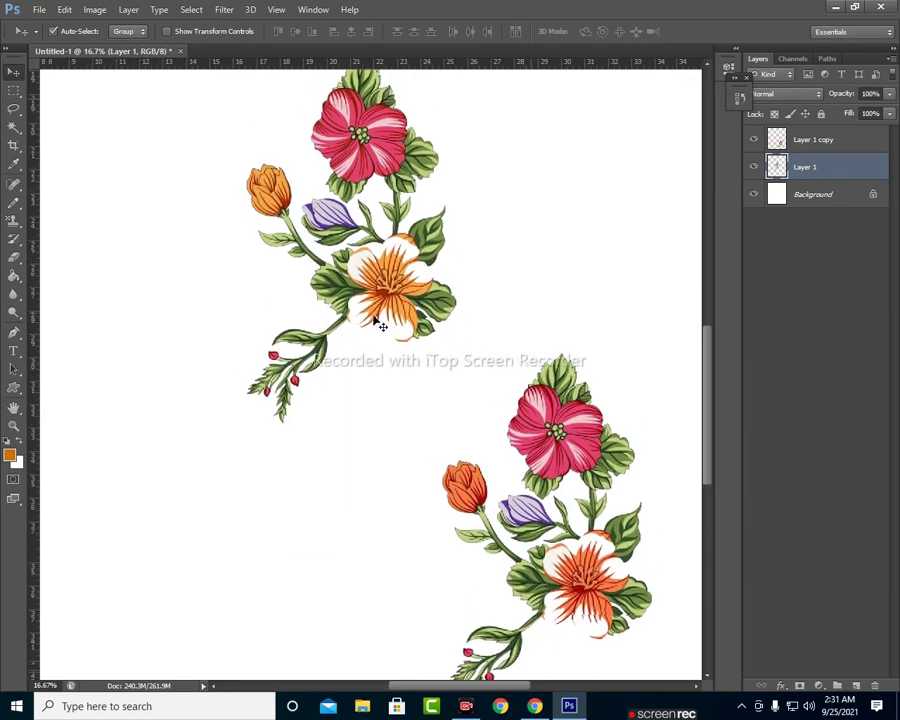
left_click(590, 450)
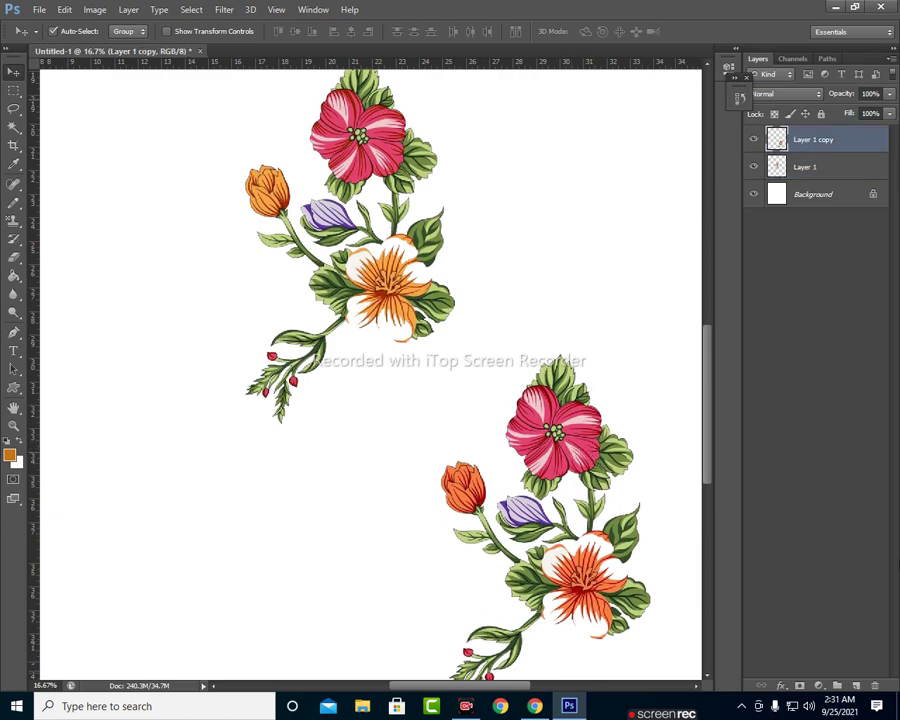
- Open Replace Color on Layer 1 copy and preview its effect on the lower motif
left_click(95, 9)
mouse_move(116, 45)
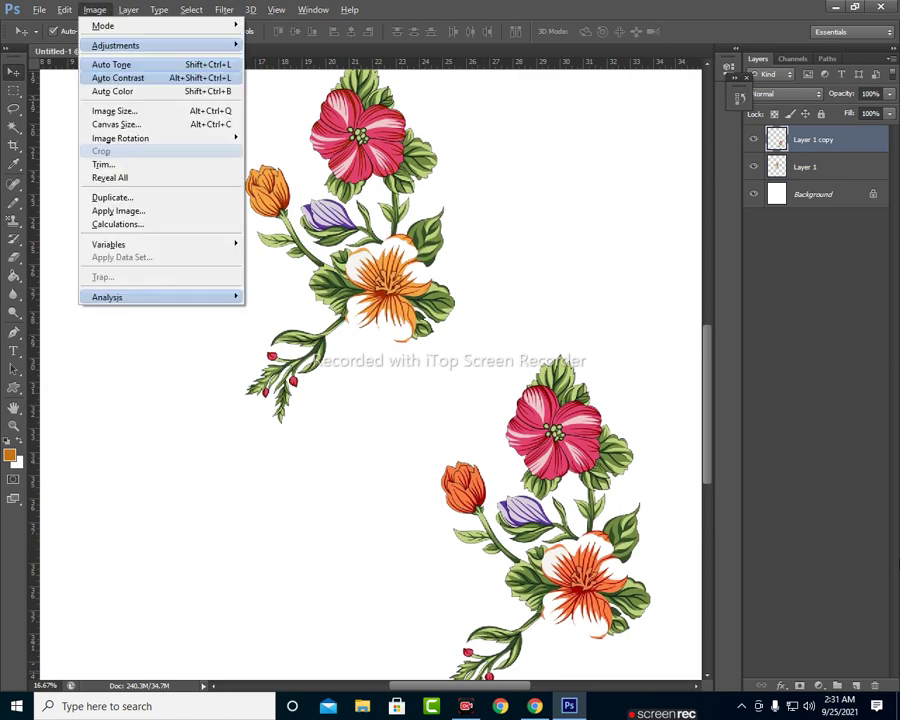
left_click(282, 350)
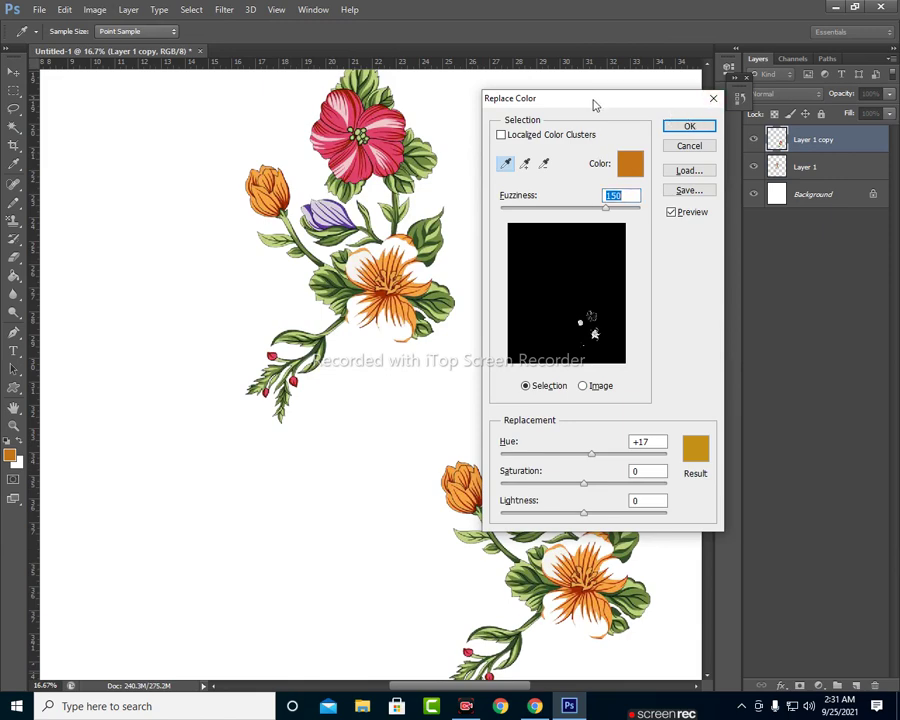
left_click_drag(592, 104, 86, 122)
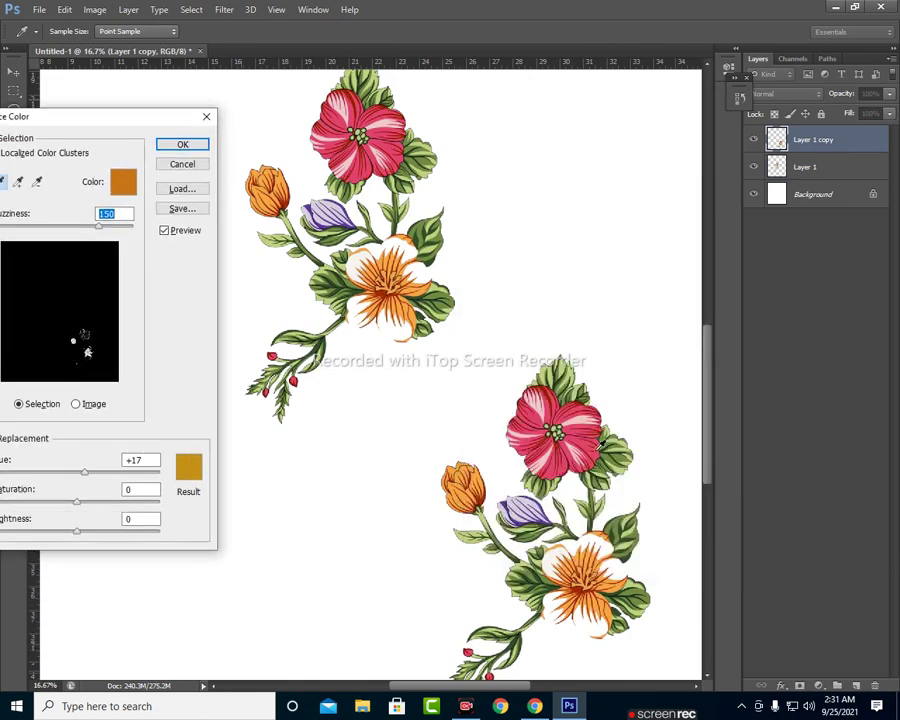
left_click(190, 148)
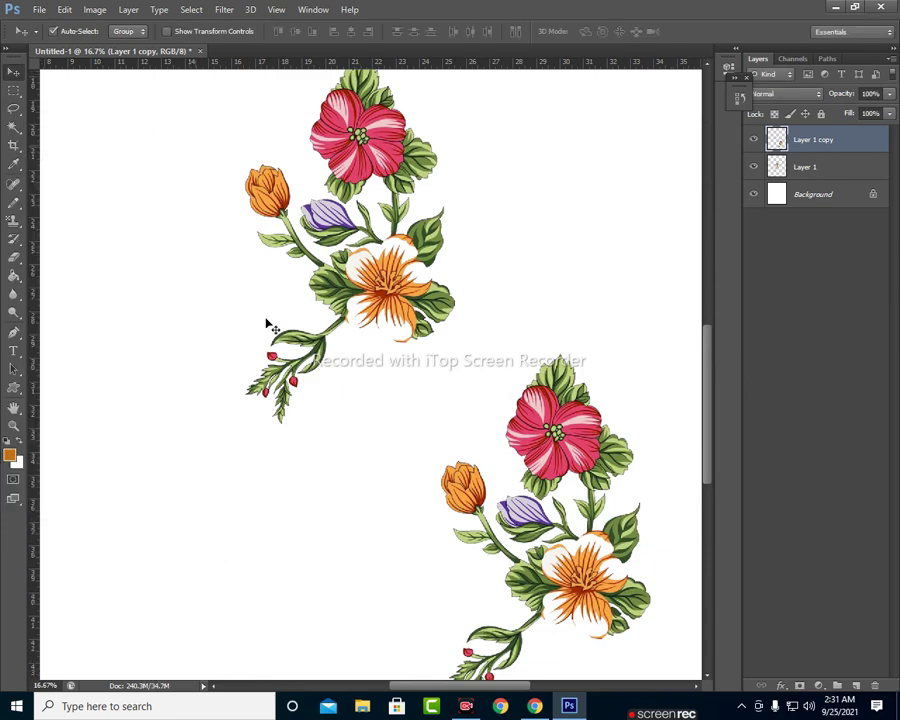
- Compare the two motif layers, then apply Replace Color with Hue +17 to Layer 1 copy
key("alt+bracketleft")
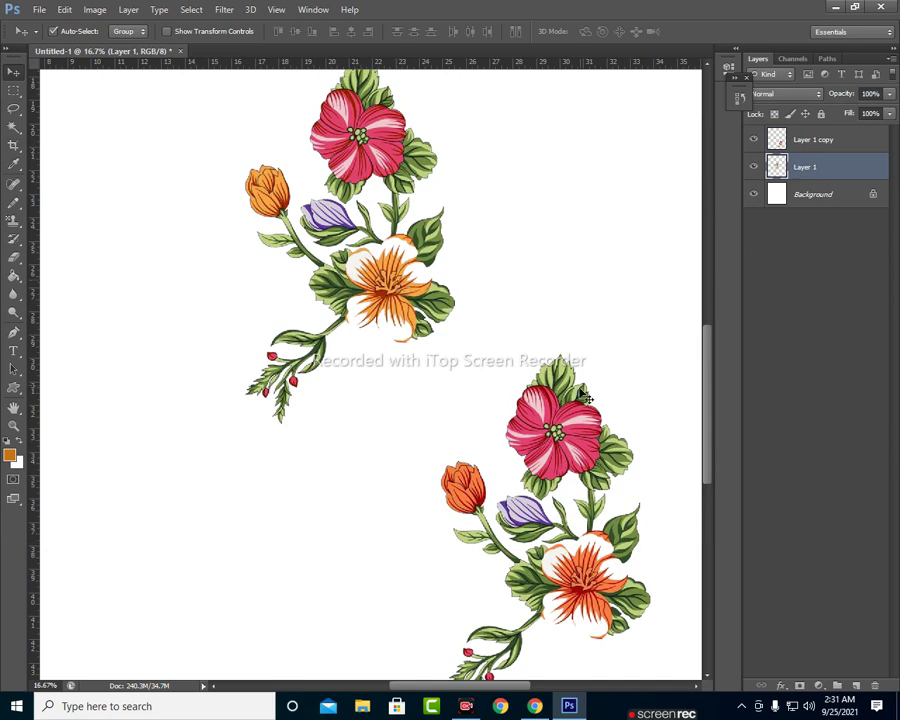
key("alt+bracketright")
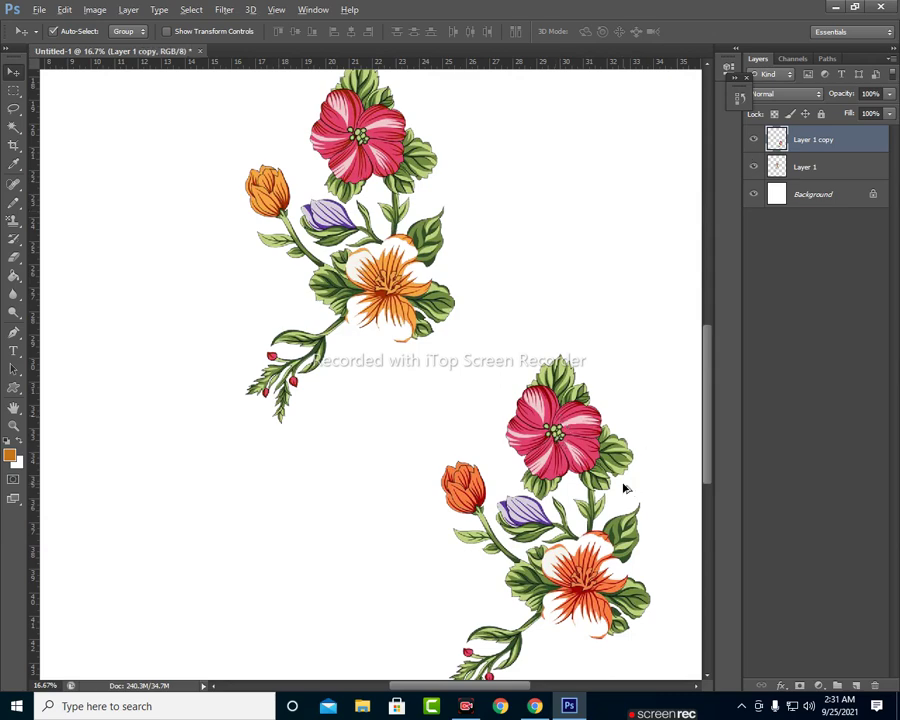
key("alt+i")
key("Right")
key("Escape")
key("Escape")
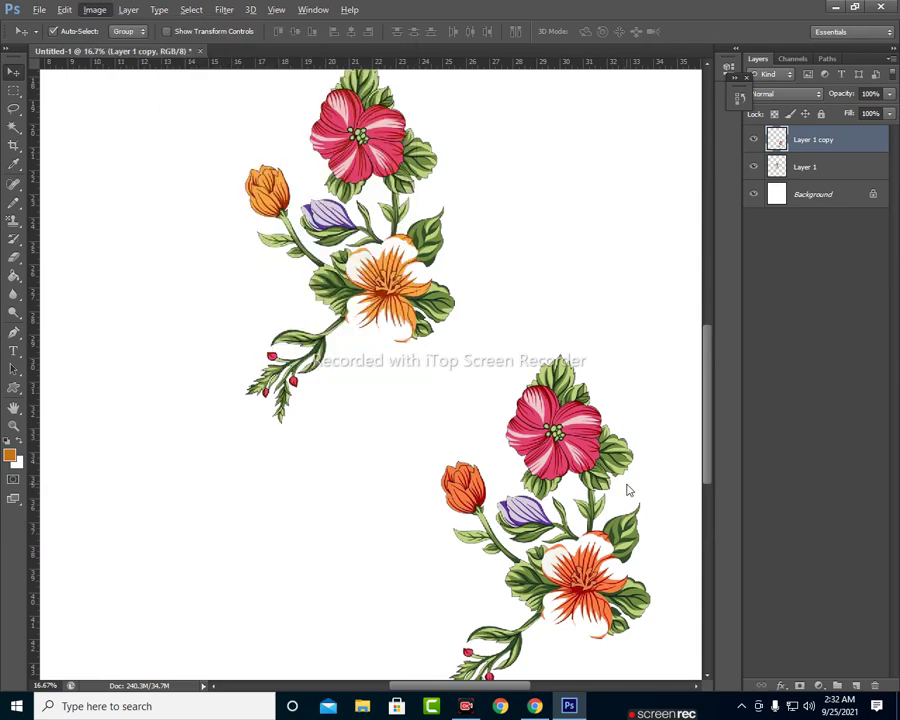
key("alt+i")
key("j")
key("r")
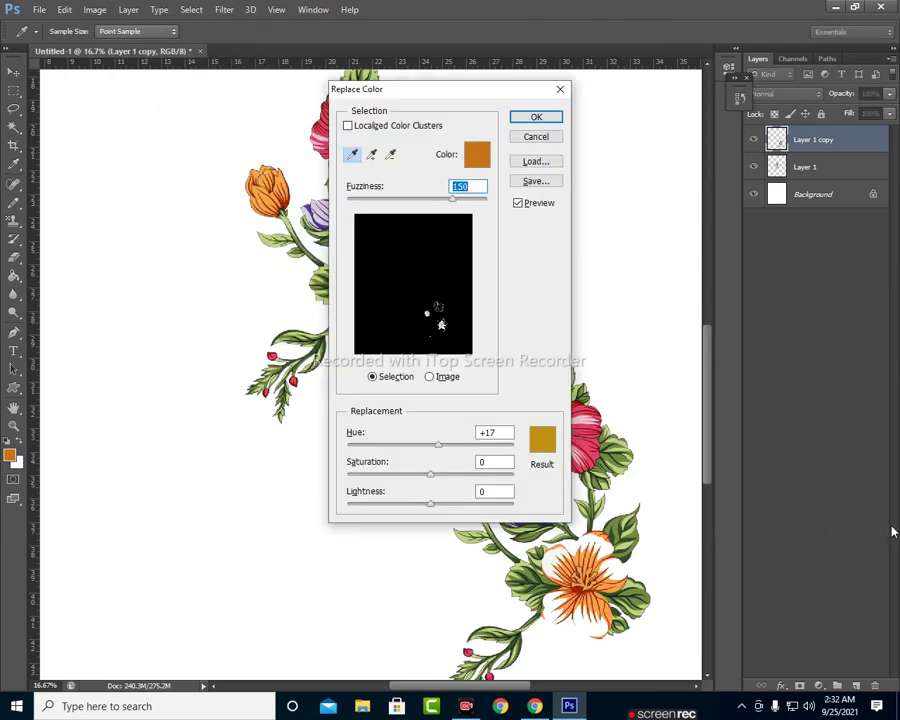
left_click(547, 117)
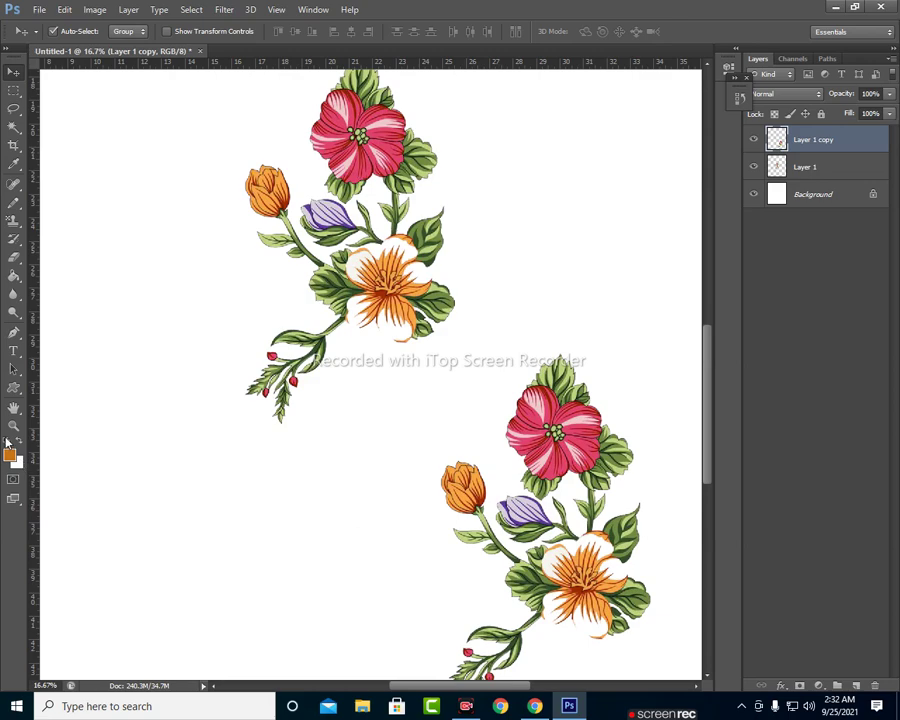
left_click(8, 443)
left_click(812, 196)
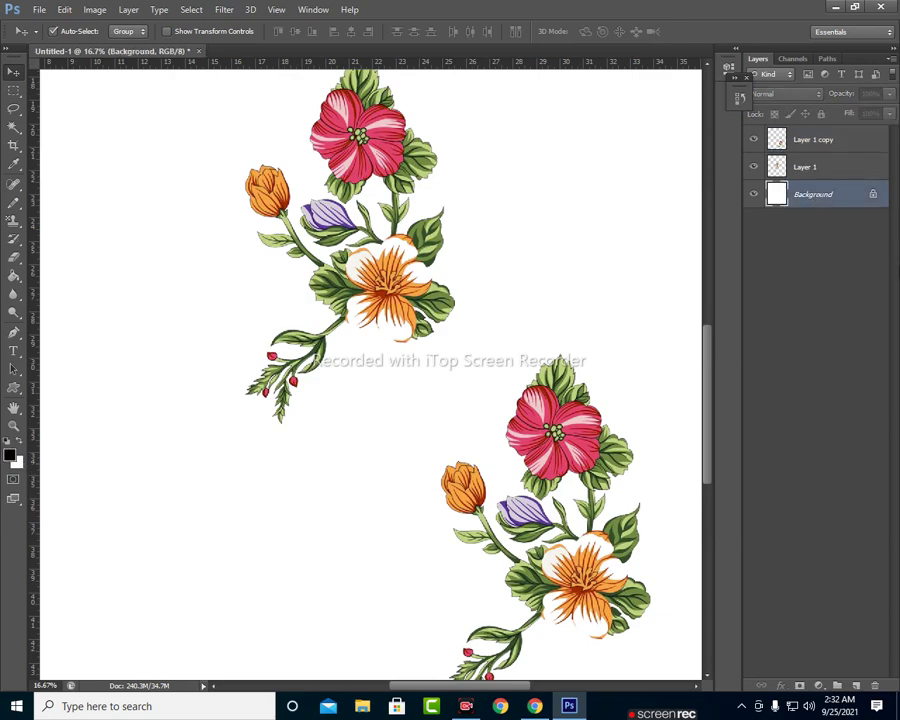
key("alt+BackSpace")
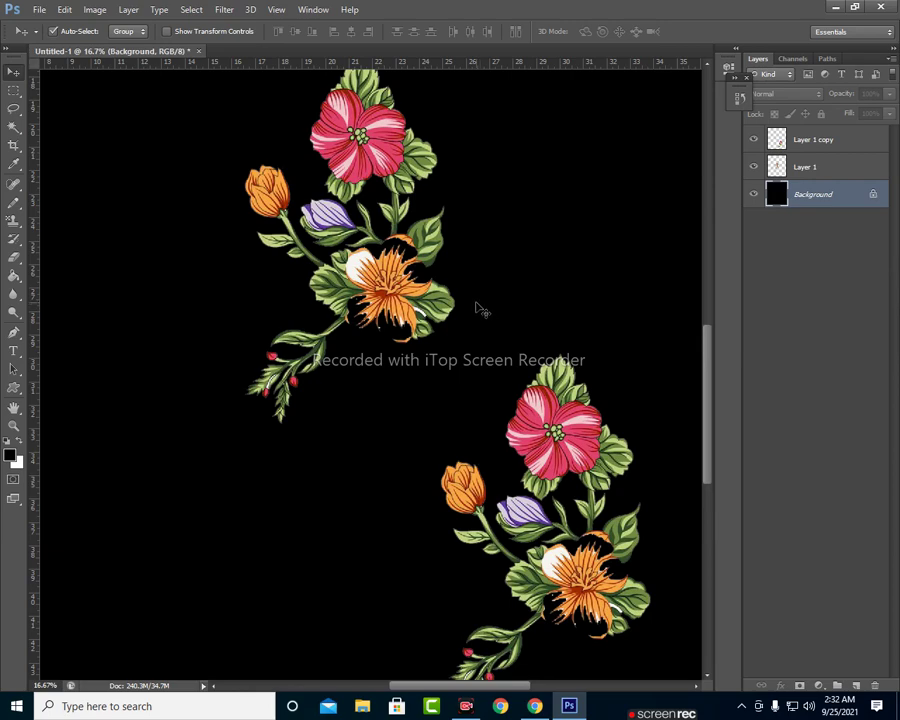
scroll(455, 428, "up", 3)
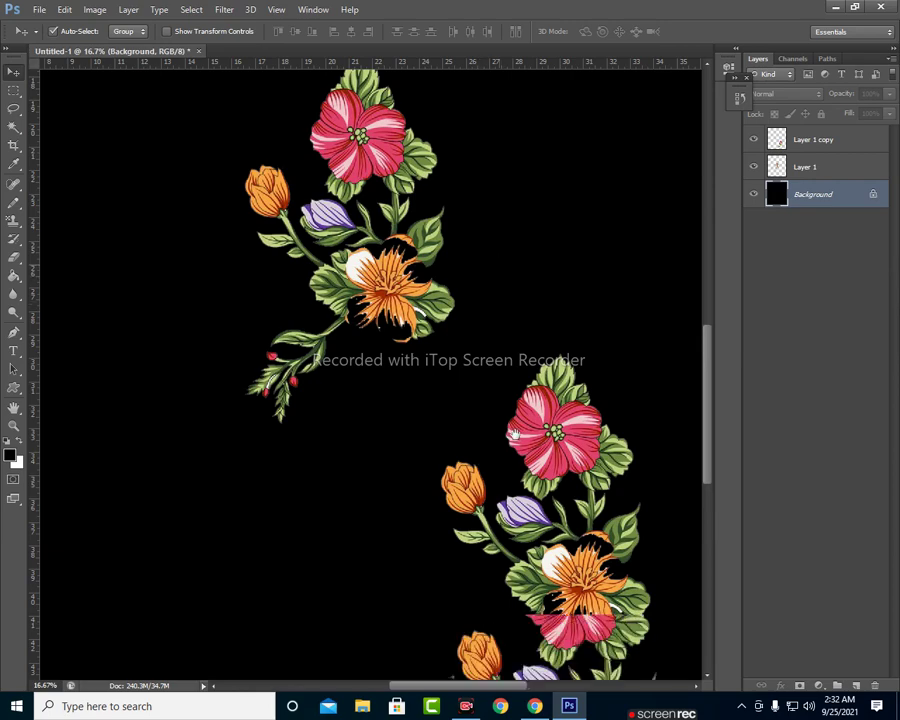
scroll(457, 430, "up", 1)
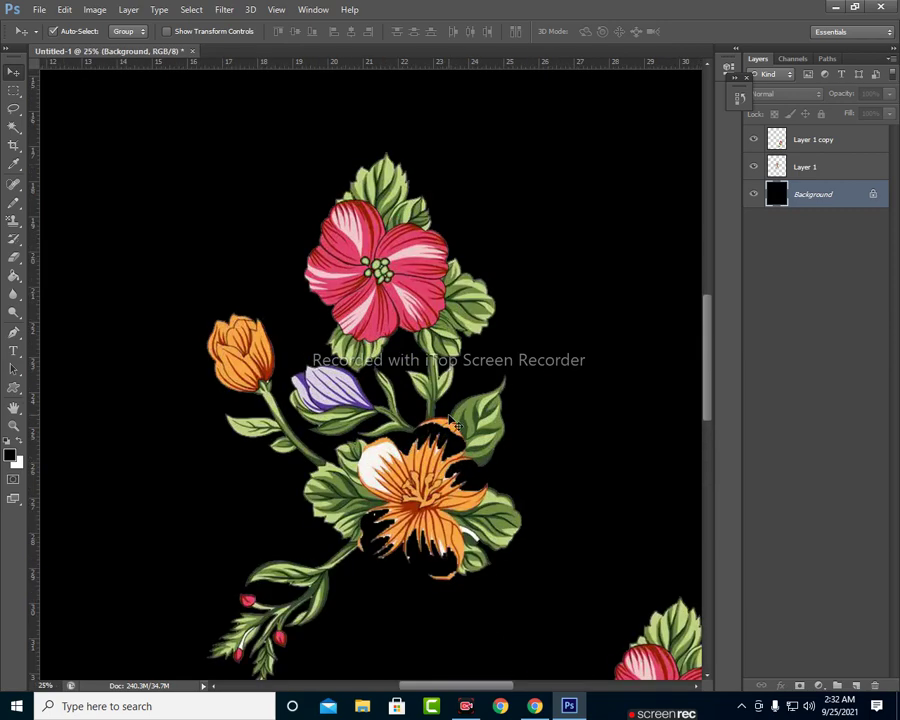
scroll(455, 428, "up", 2)
scroll(452, 422, "up", 1)
scroll(450, 420, "up", 1)
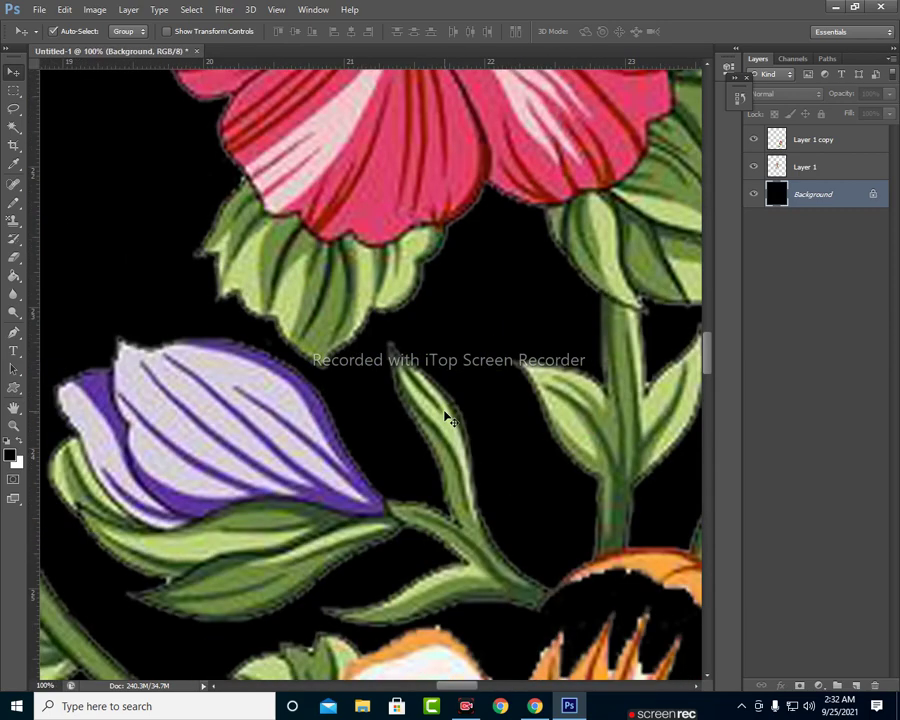
scroll(457, 403, "up", 3)
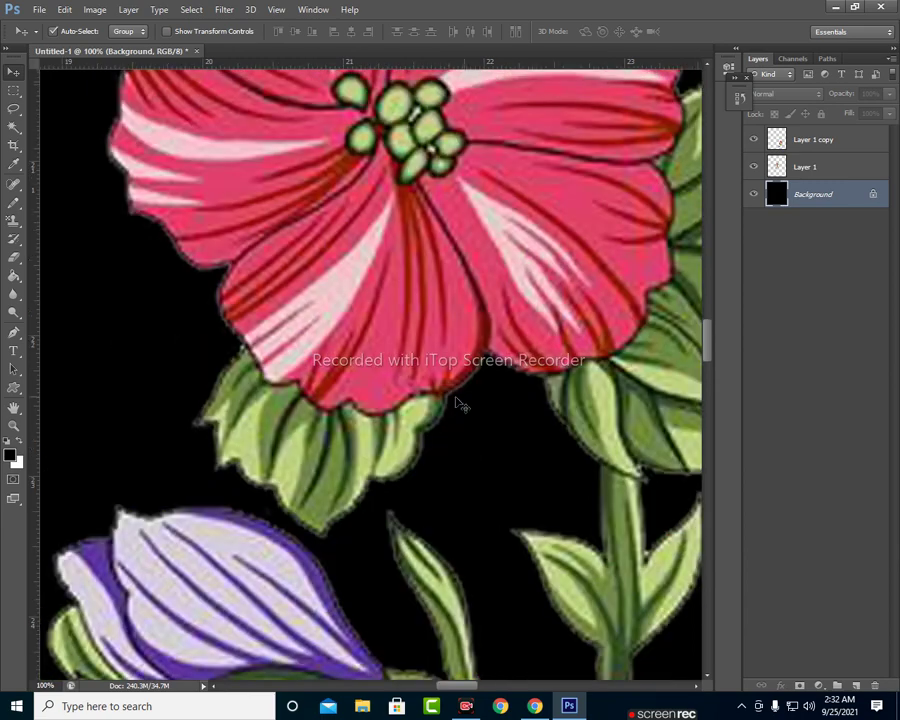
scroll(445, 383, "down", 1)
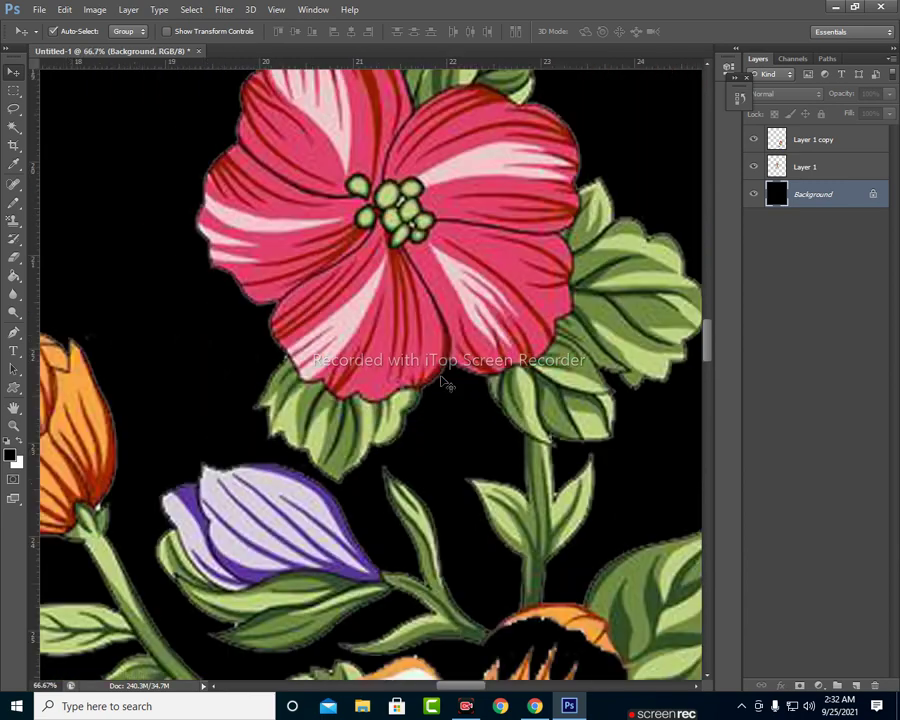
scroll(443, 381, "down", 1)
scroll(443, 381, "down", 1)
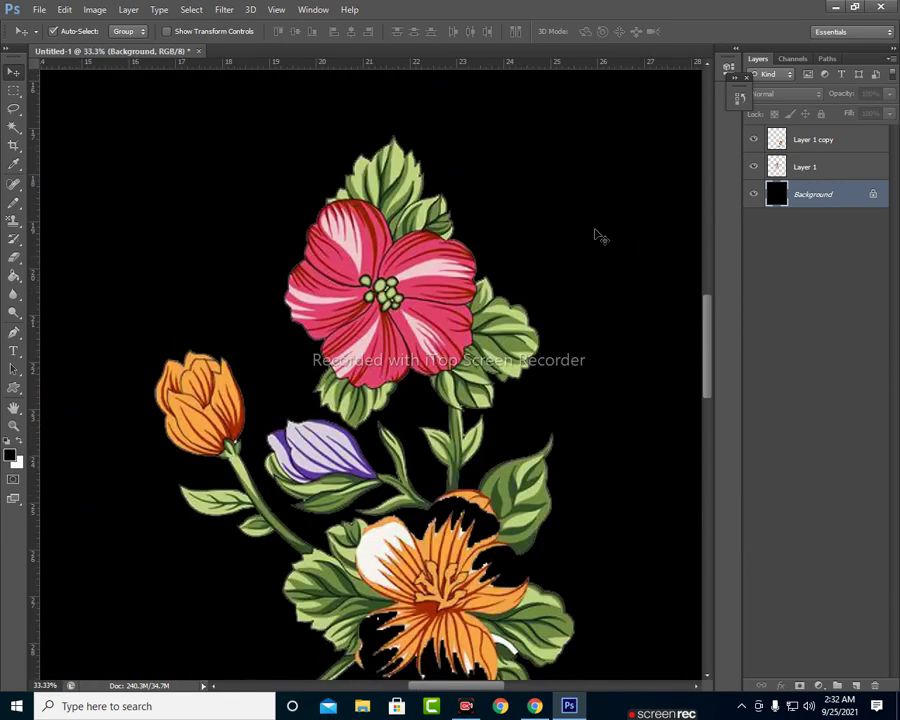
- Select Layer 1 and load its flower artwork as a selection from the thumbnail
left_click(806, 167)
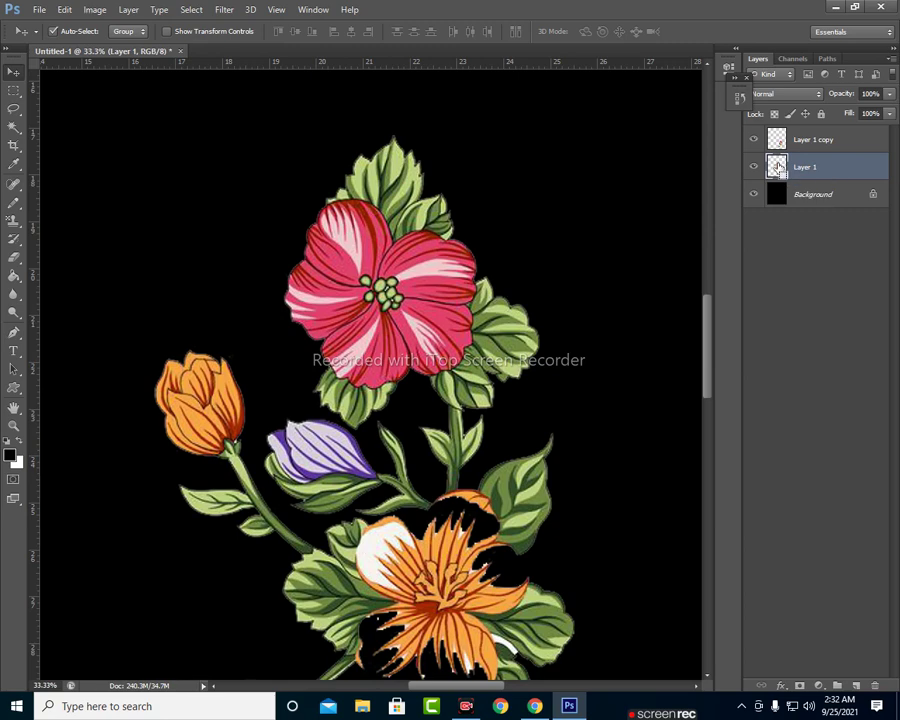
left_click(778, 167, "ctrl")
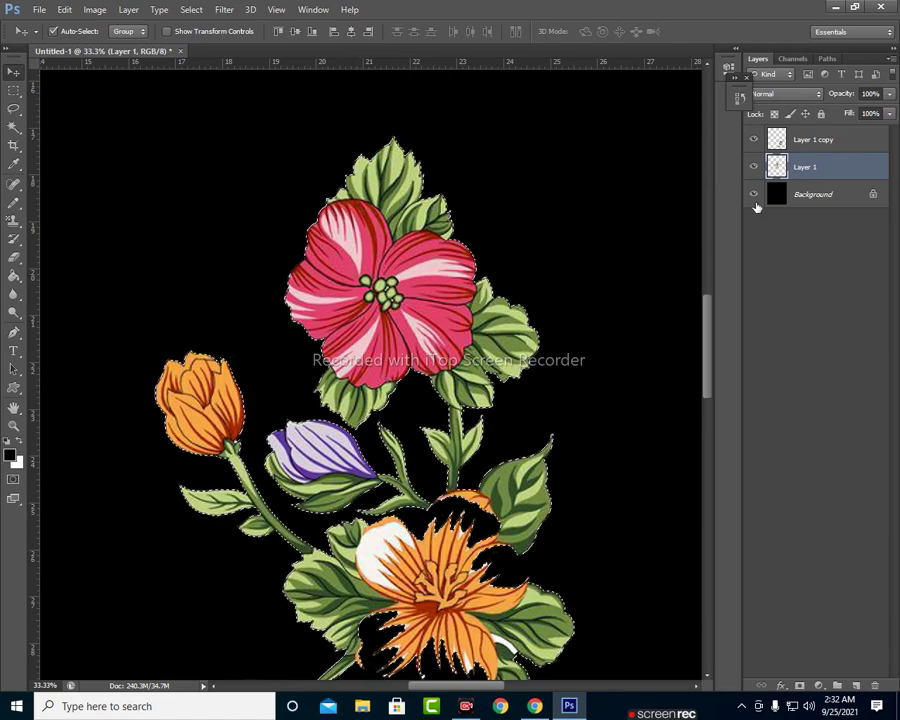
key("w")
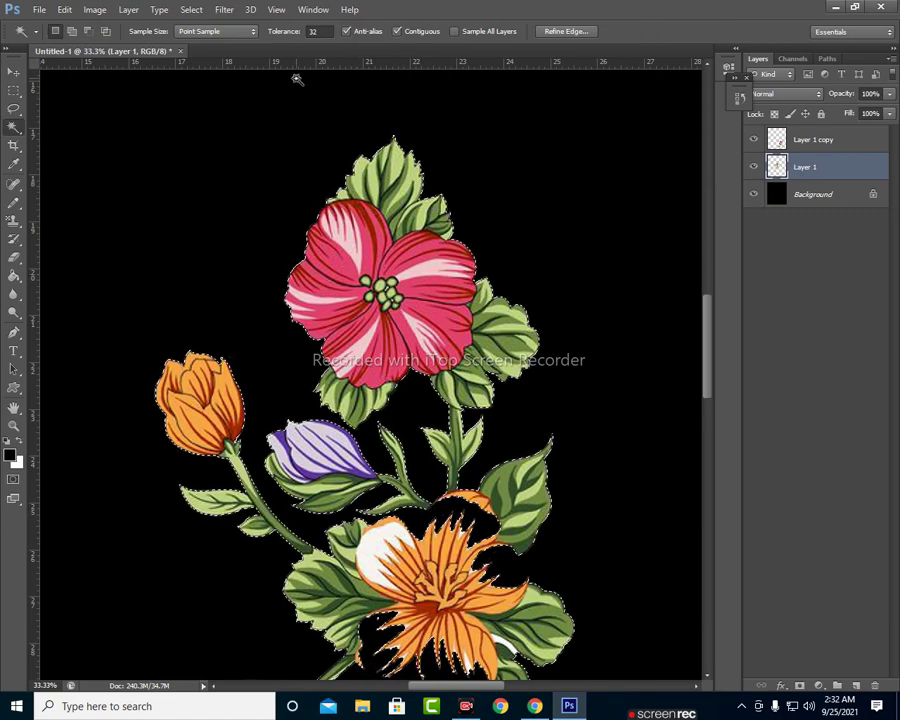
- Refine the flower selection with Shift Edge -100% and Feather 1.4 px, output to a new layer
left_click(563, 32)
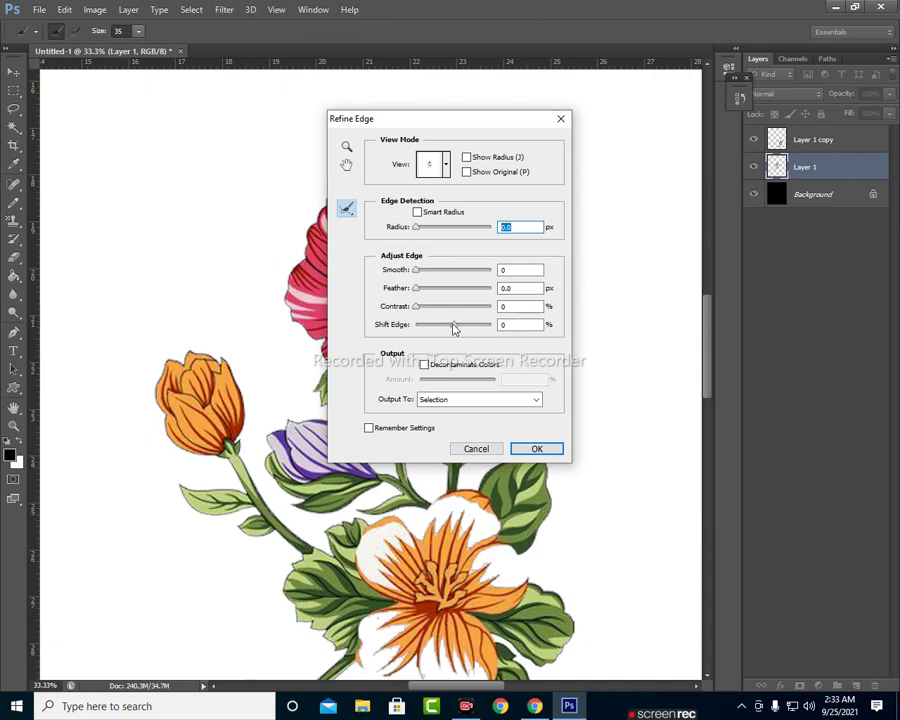
left_click_drag(453, 329, 356, 325)
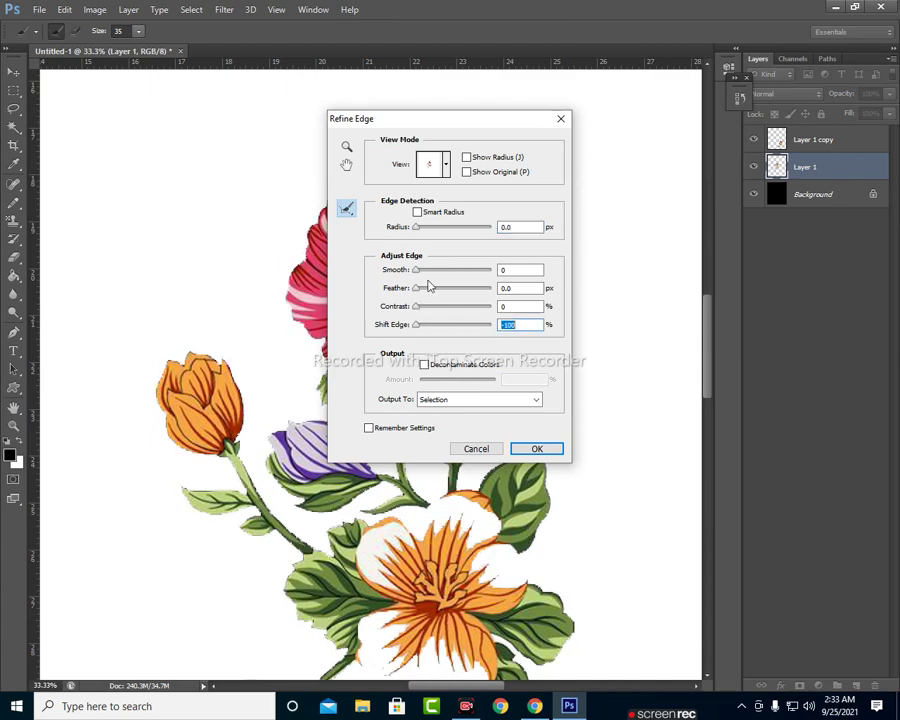
left_click_drag(418, 292, 422, 291)
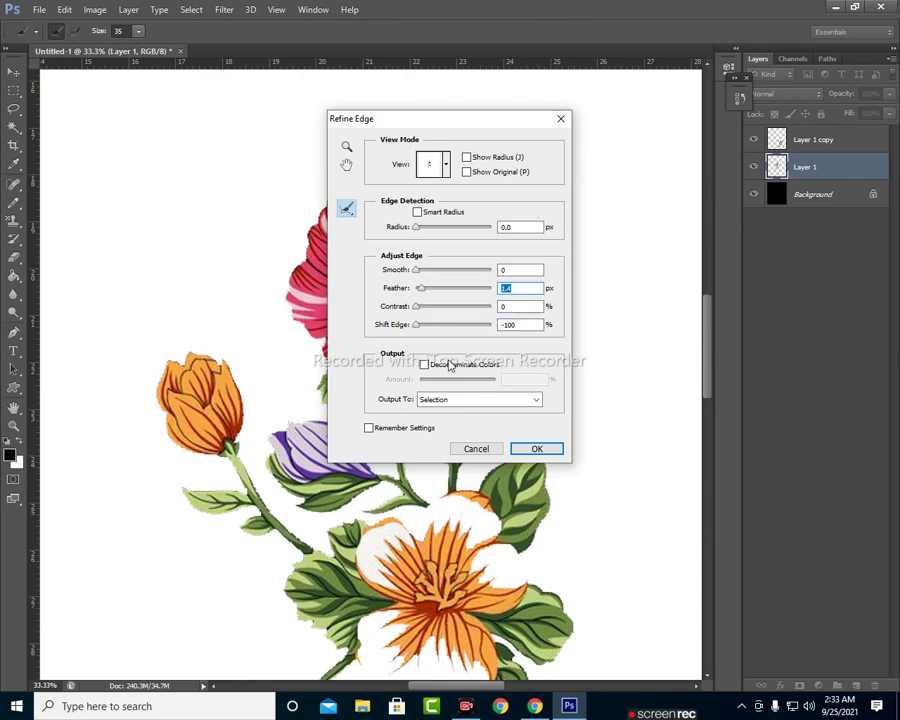
left_click(463, 403)
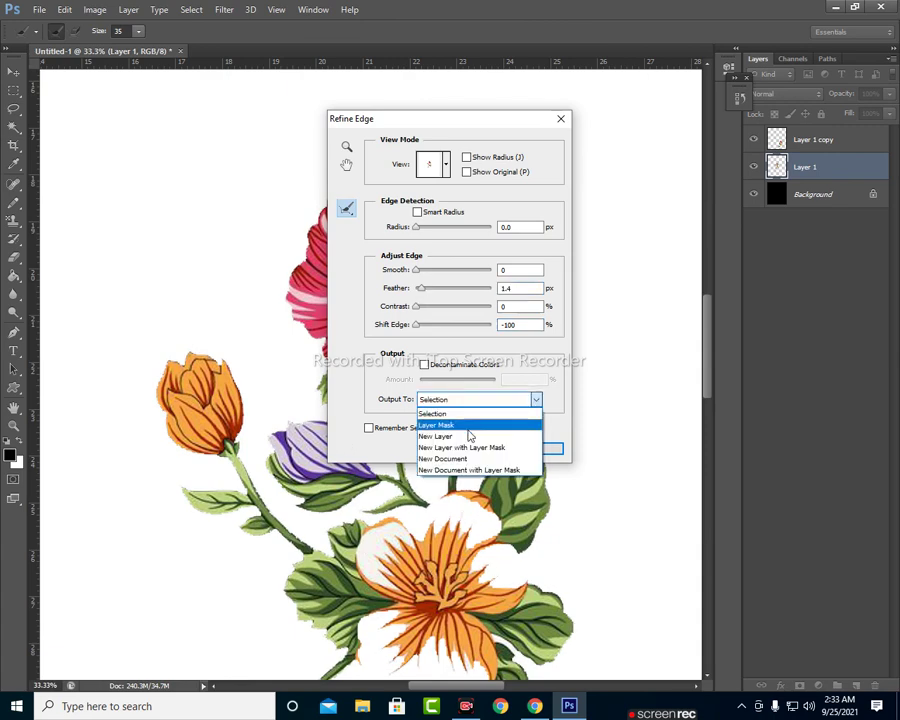
left_click(464, 437)
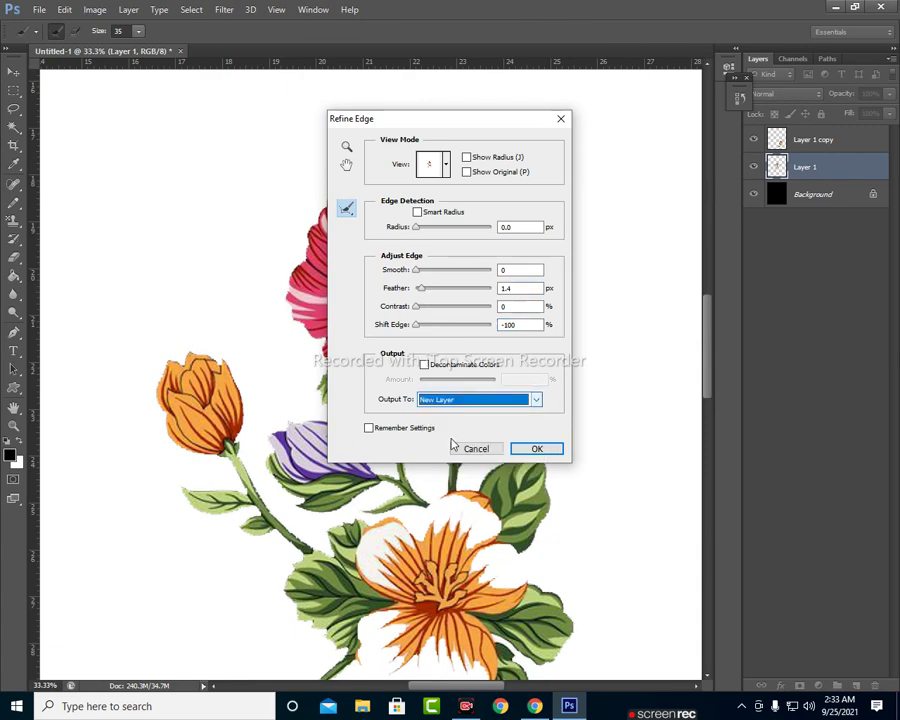
left_click(535, 447)
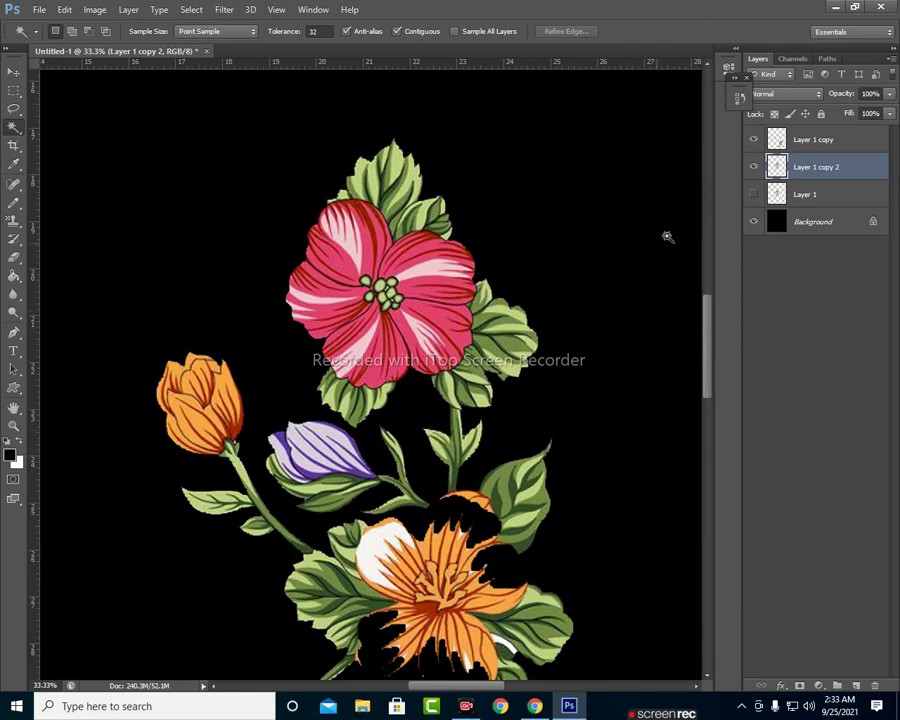
left_click(755, 196)
left_click(755, 197)
left_click(755, 197)
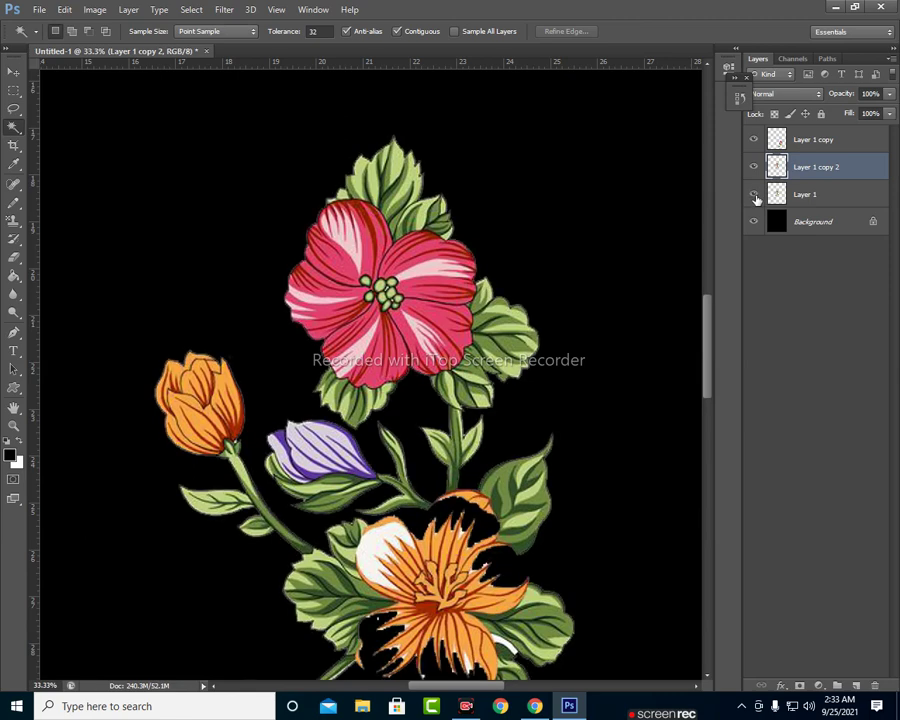
key("ctrl+plus")
key("ctrl+plus")
key("ctrl+plus")
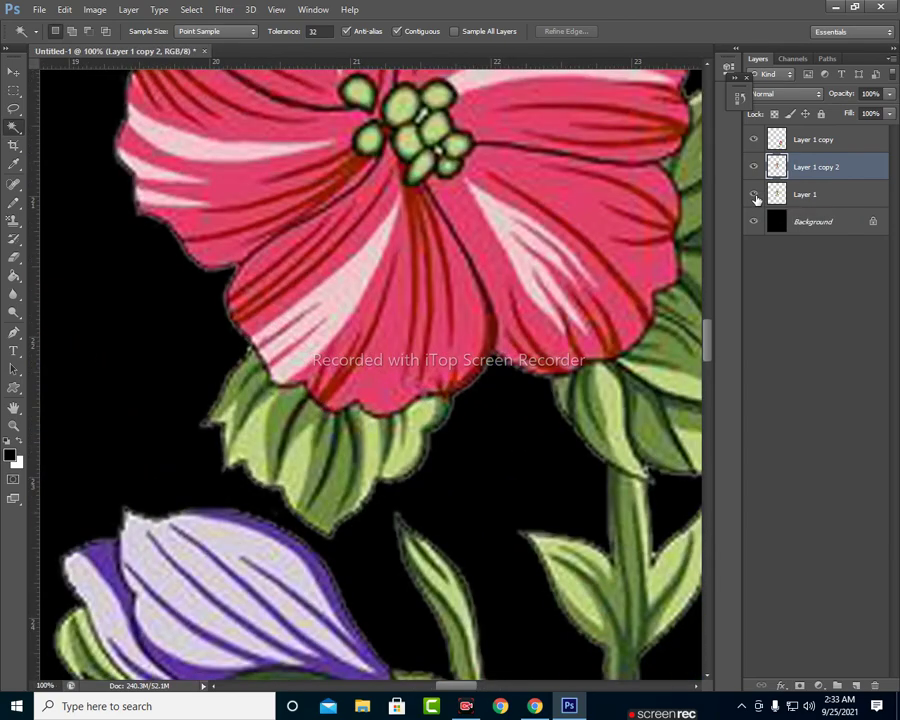
left_click(755, 197)
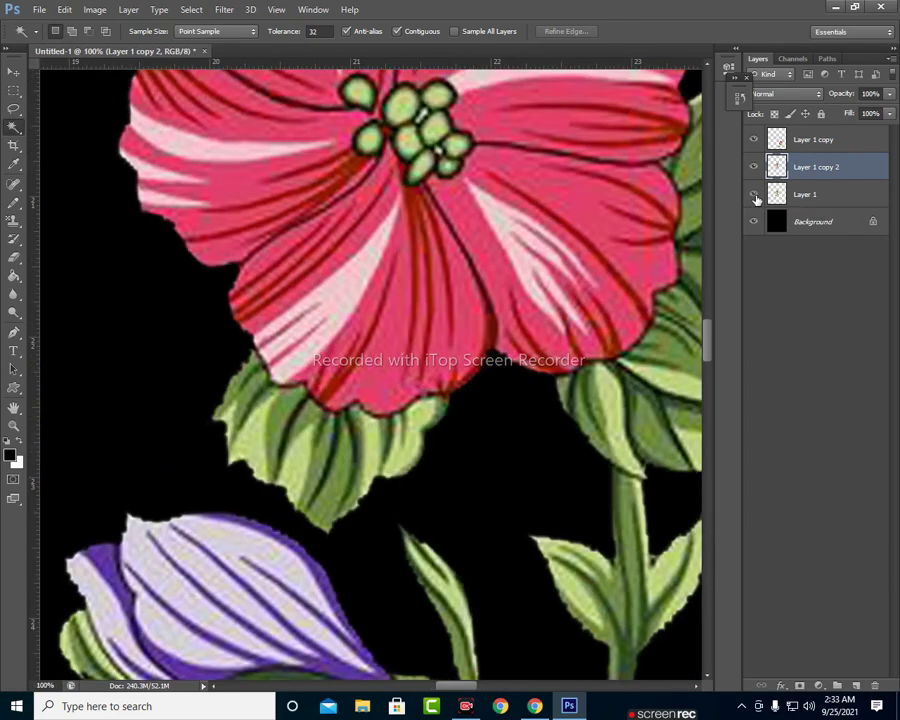
left_click(755, 196)
left_click(755, 197)
key("ctrl+plus")
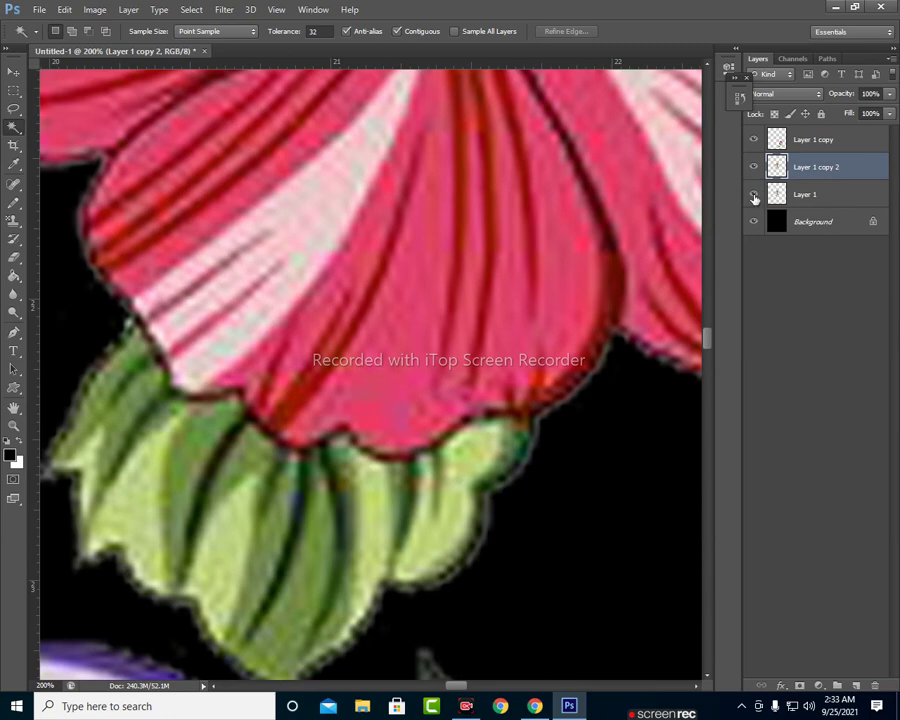
left_click(754, 197)
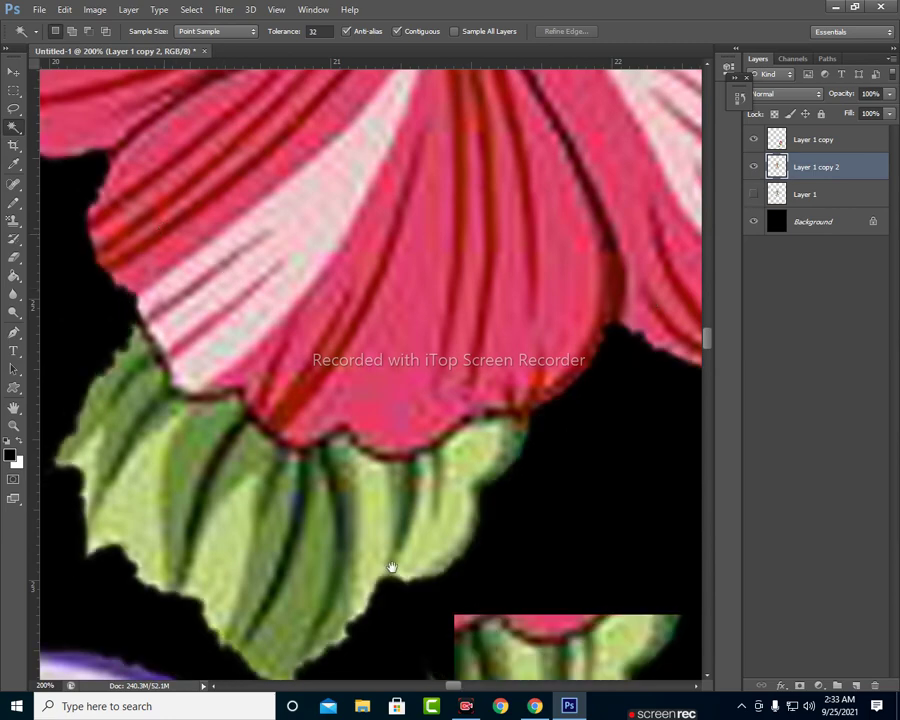
left_click_drag(392, 567, 318, 537)
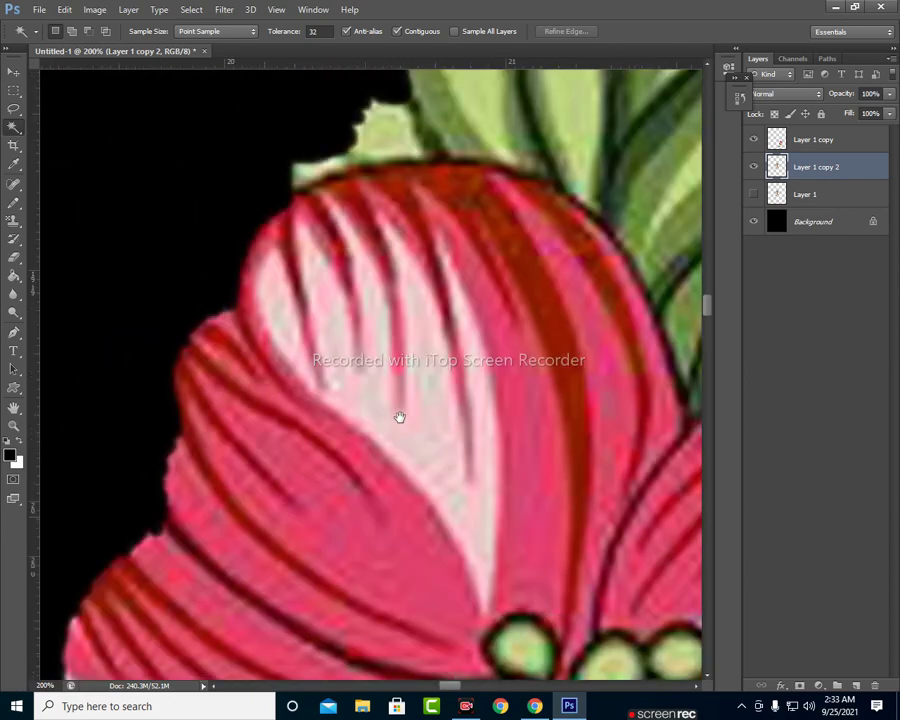
left_click_drag(398, 414, 244, 474)
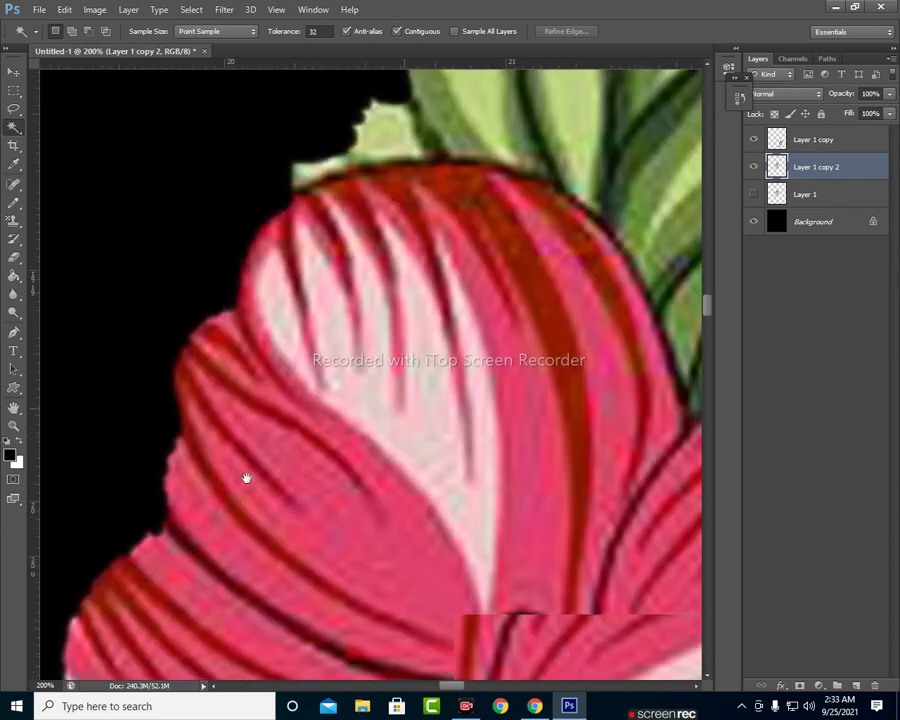
left_click(243, 467, "alt")
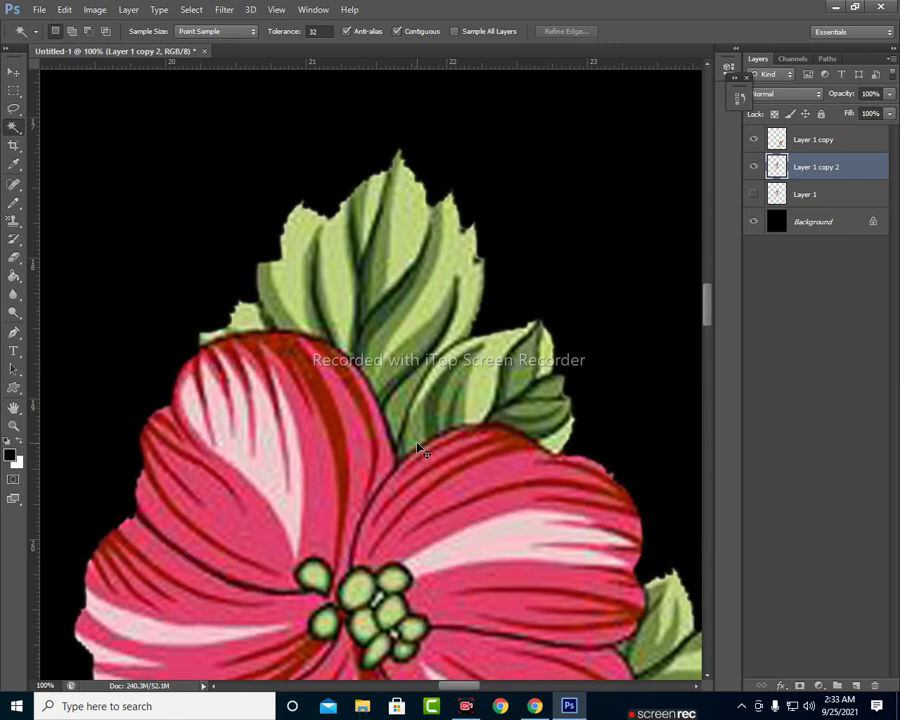
left_click(420, 450, "alt")
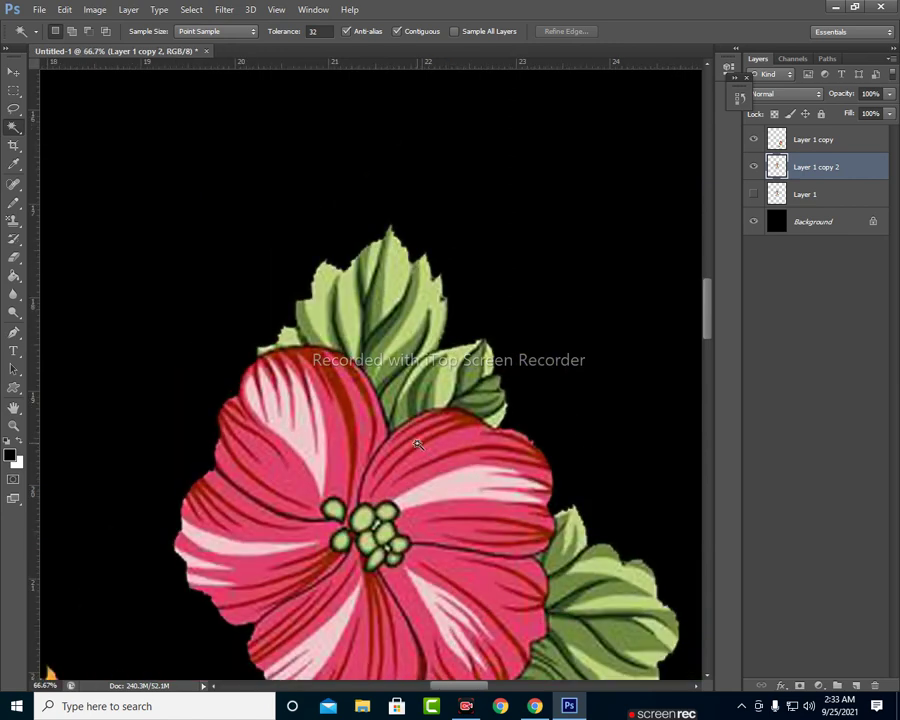